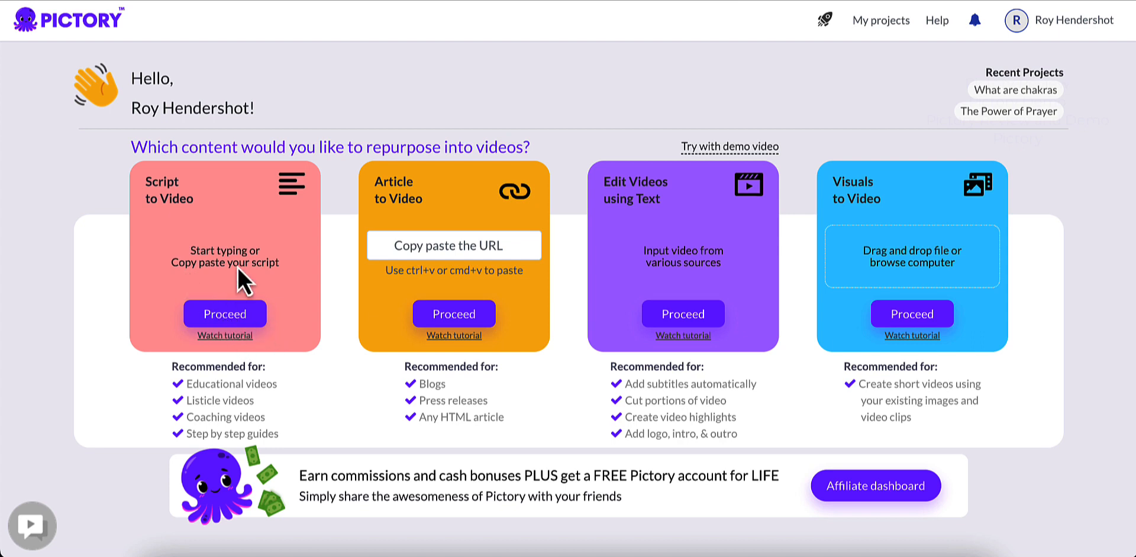
Step: Start a script-to-video project and name the video "What is Karma?"
{"action": "left_click", "coordinate": [233, 332]}
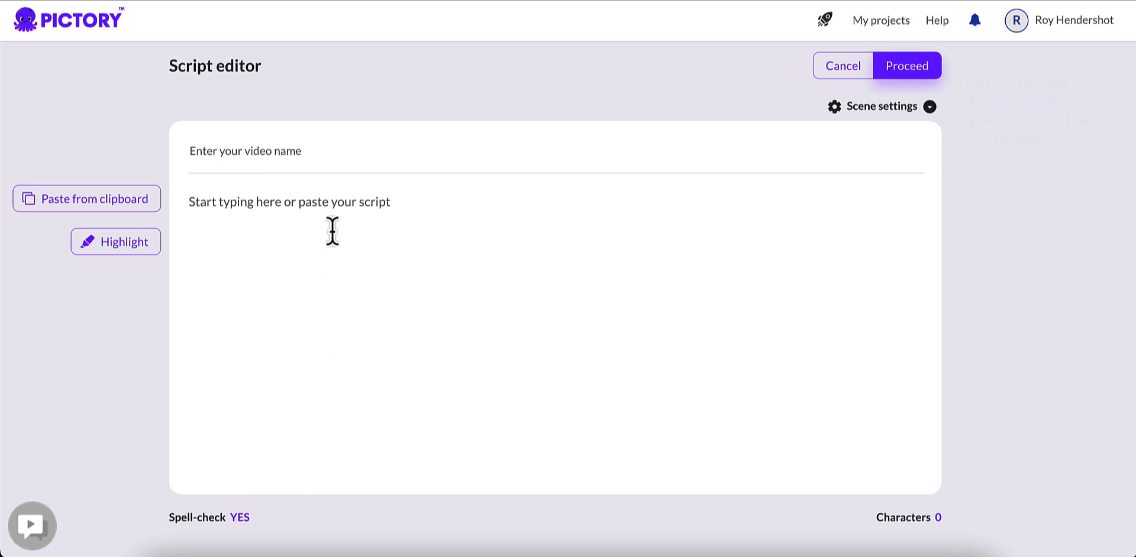
{"action": "left_click", "coordinate": [272, 154]}
{"action": "type", "text": "What is "}
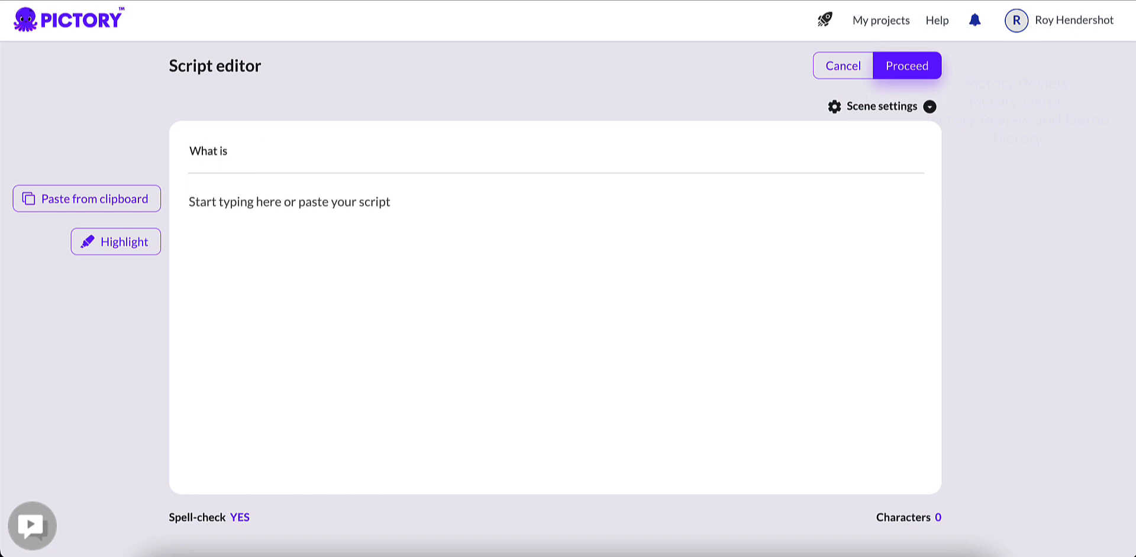
{"action": "type", "text": "Karma?"}
Step: Paste the copied Karma script into the script body and add "What is Karma?" as its own opening line
{"action": "left_click", "coordinate": [265, 227]}
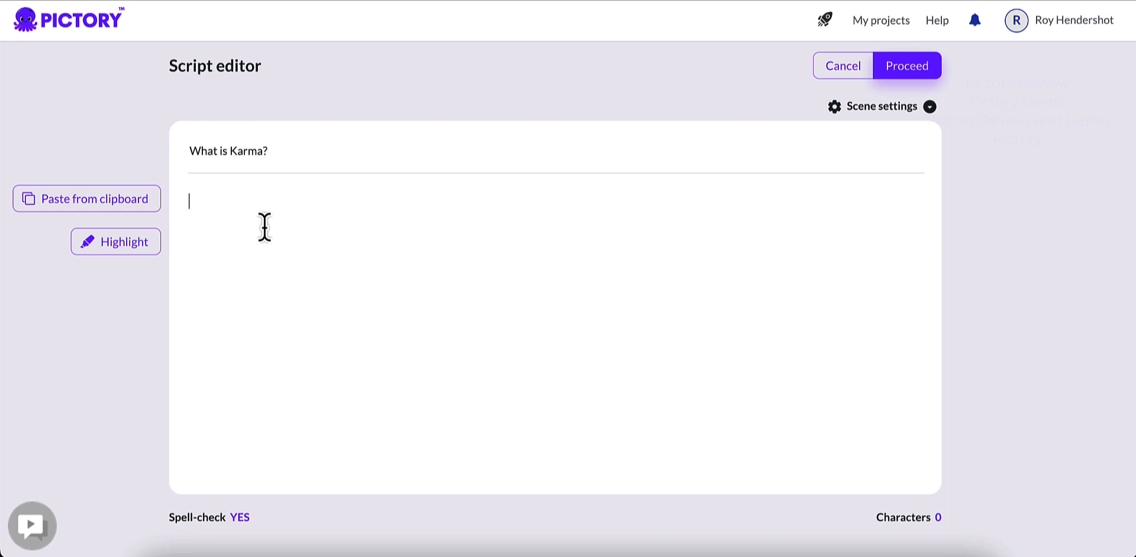
{"action": "type", "text": "Karma is a fundamental principle in many Eastern religions such as Hinduism and Buddhism. It refers to the idea that our actions have consequences, and that the consequences of our actions will eventually come back to us in some way. In simple terms, Karma is the law of cause and effect. Every action we take, every word we speak, and every thought we have creates a force that will come back to us in the future. Good actions create positive karma, while negative actions create negative karma. Karma is not punishment or reward, it's simply the natural result of our choices and actions. It's important to understand that we are responsible for our own karma, and that we have the power to shape our future through the choices we make in the present. You can work on creating positive karma by being kind, compassionate and considerate of others. Remember that every action you take, big or small, will have an impact on the world around you and shape your future. Thank you for watching and stay tuned for more videos on the topic of Karma."}
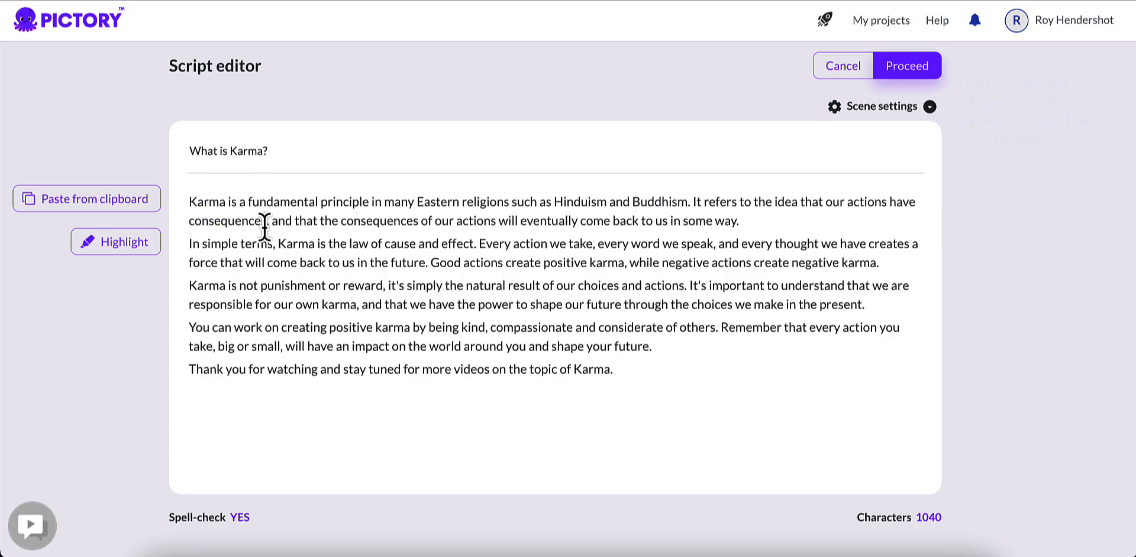
{"action": "left_click", "coordinate": [192, 204]}
{"action": "type", "text": "What i"}
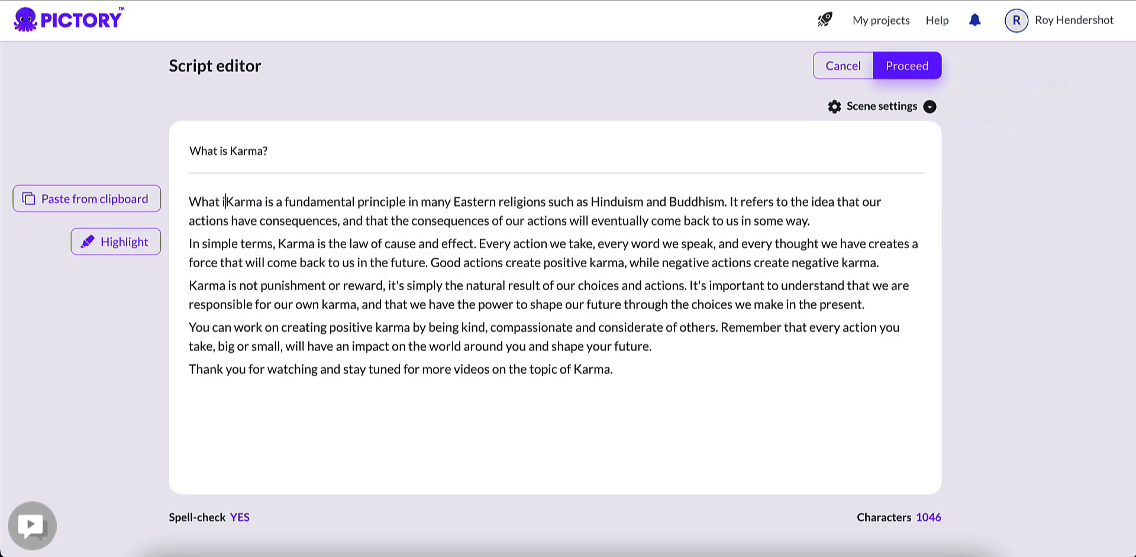
{"action": "type", "text": "s Karma?"}
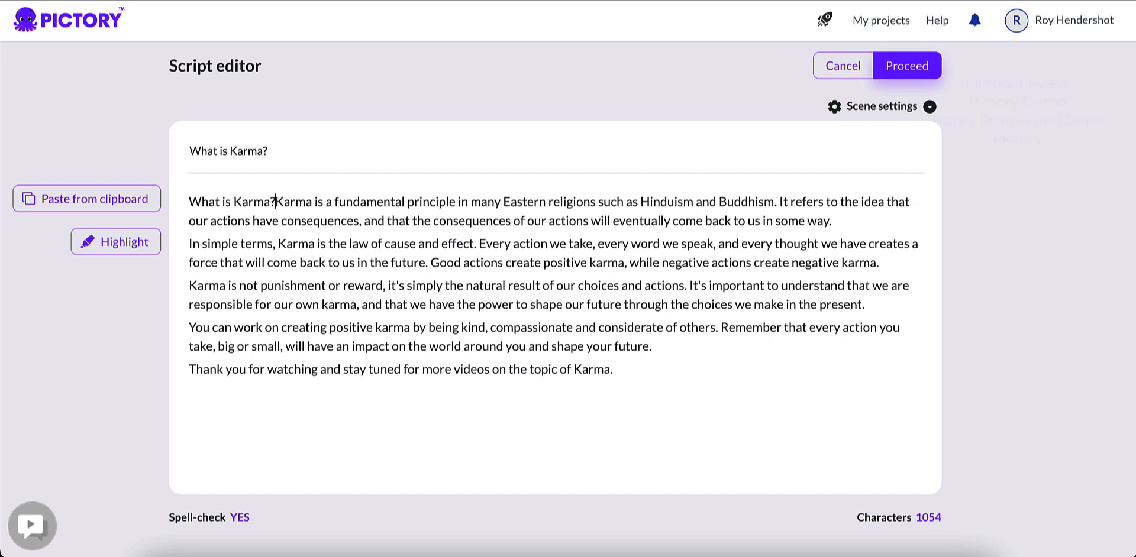
{"action": "key", "text": "Return"}
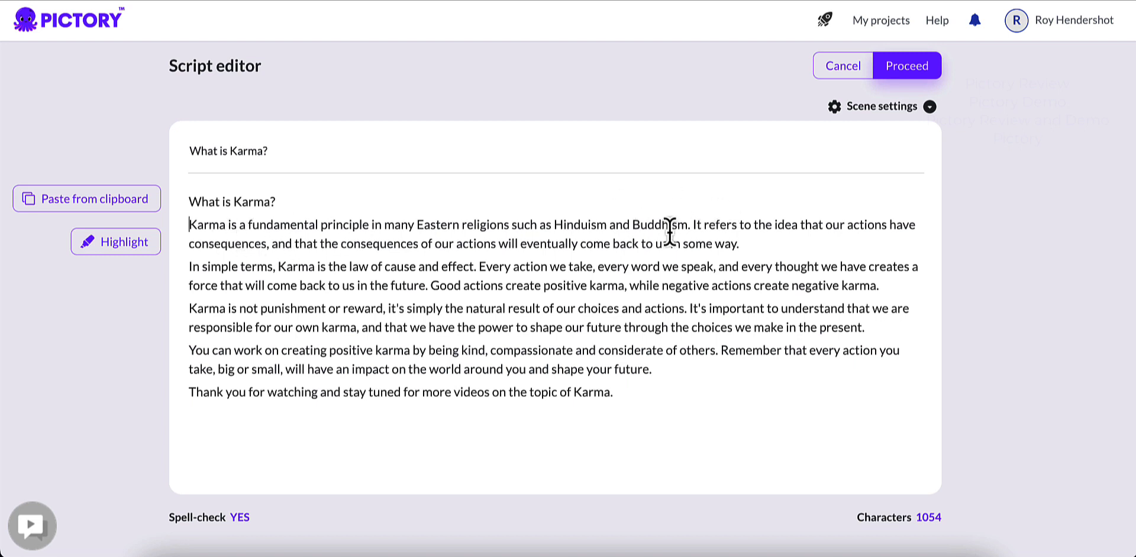
Step: Break the script onto new lines after "Hinduism and Buddhism." and after "the law of cause and effect."
{"action": "left_click", "coordinate": [691, 225]}
{"action": "key", "text": "BackSpace"}
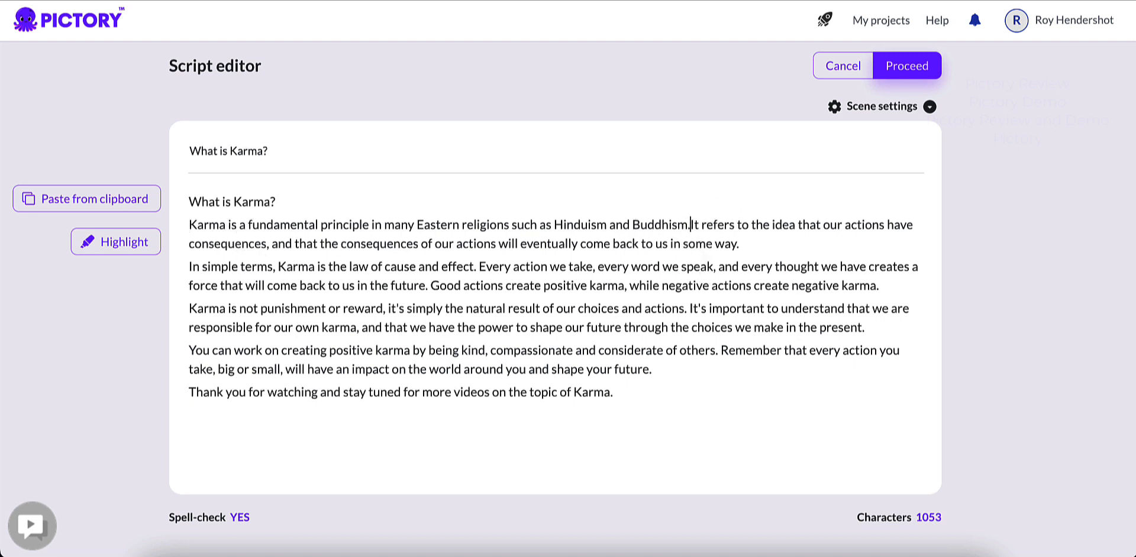
{"action": "key", "text": "Return"}
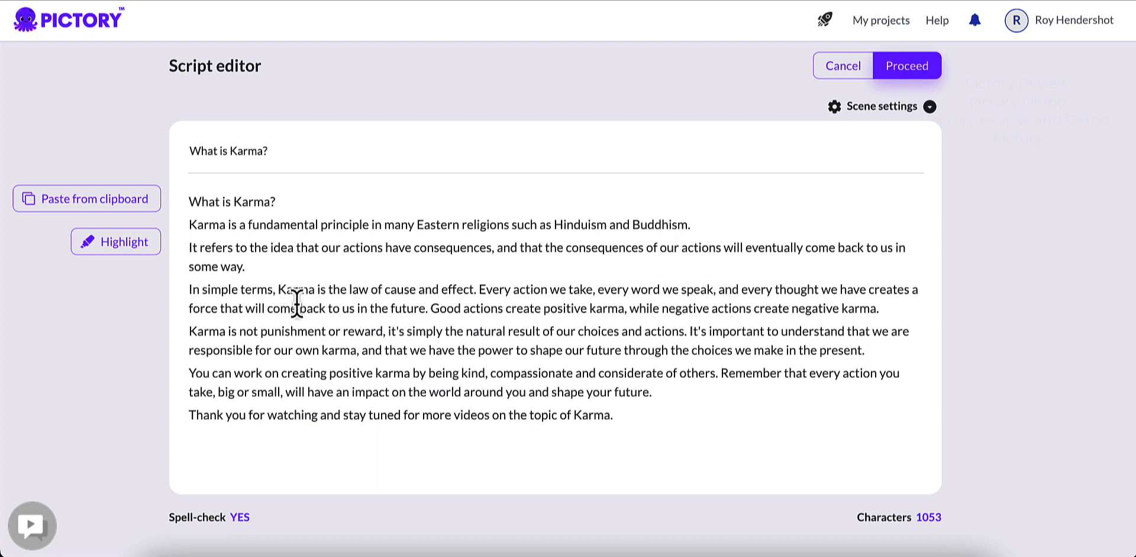
{"action": "left_click", "coordinate": [479, 290]}
{"action": "key", "text": "BackSpace"}
{"action": "key", "text": "Return"}
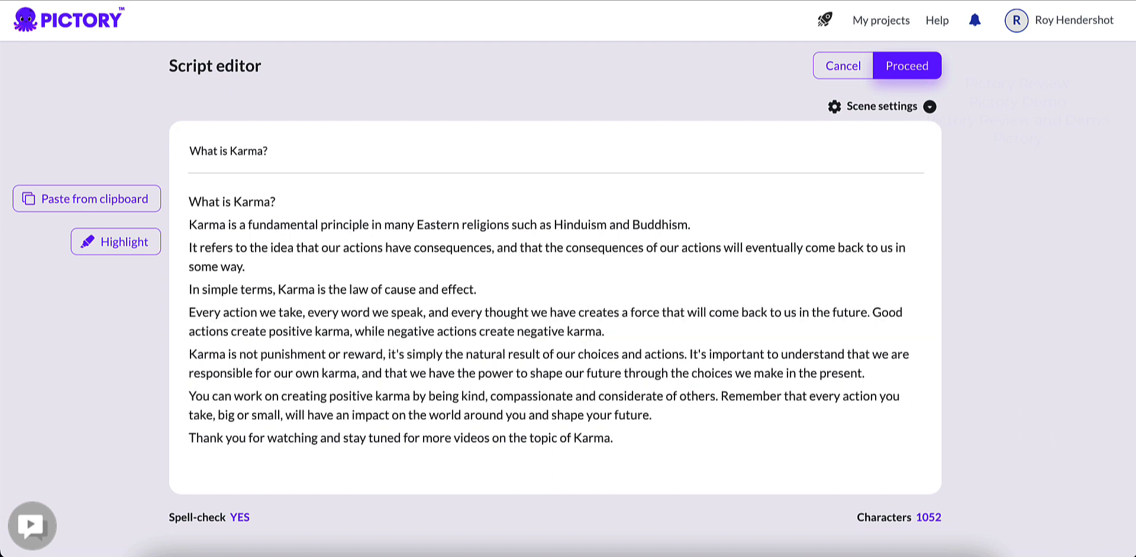
Step: Start new lines at "Good actions create positive karma" and at "It's important to understand"
{"action": "left_click", "coordinate": [872, 314]}
{"action": "key", "text": "BackSpace"}
{"action": "key", "text": "Return"}
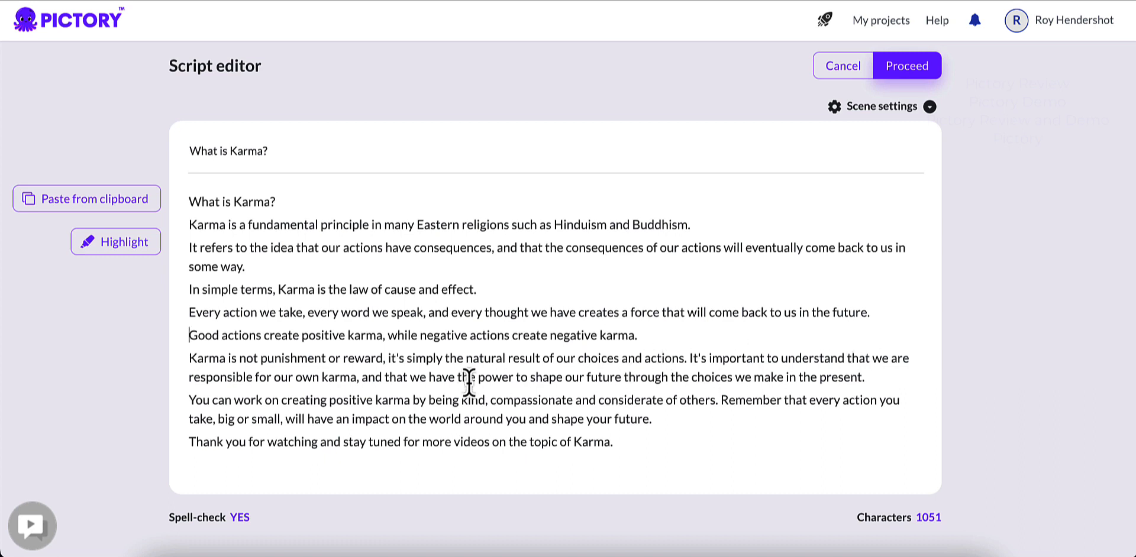
{"action": "left_click", "coordinate": [689, 359]}
{"action": "key", "text": "BackSpace"}
{"action": "key", "text": "Return"}
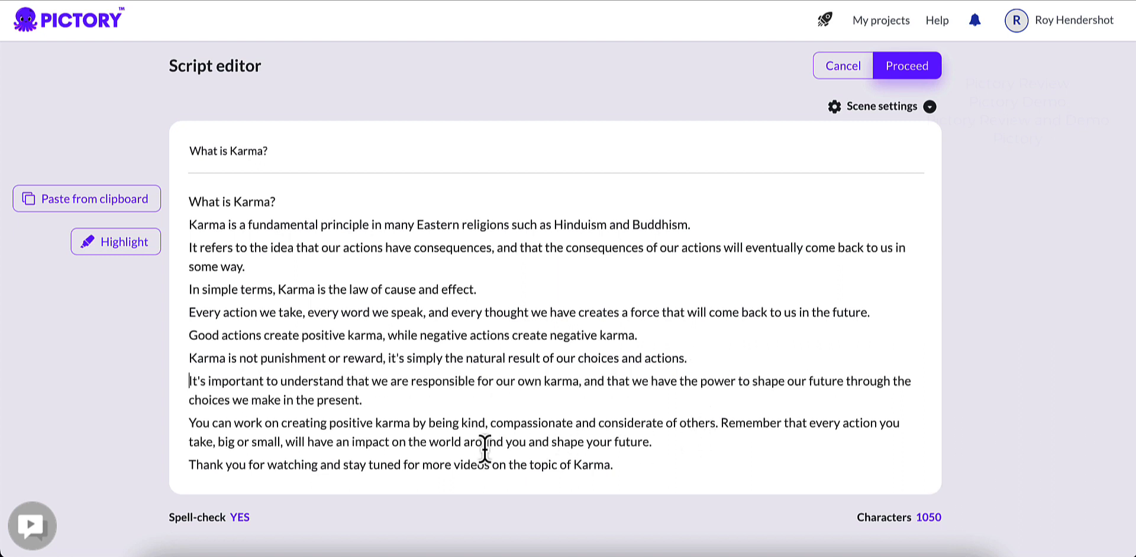
Step: Put the sentence beginning "Remember that every action you take" on its own line
{"action": "scroll", "coordinate": [405, 417], "scroll_direction": "down", "scroll_amount": 1}
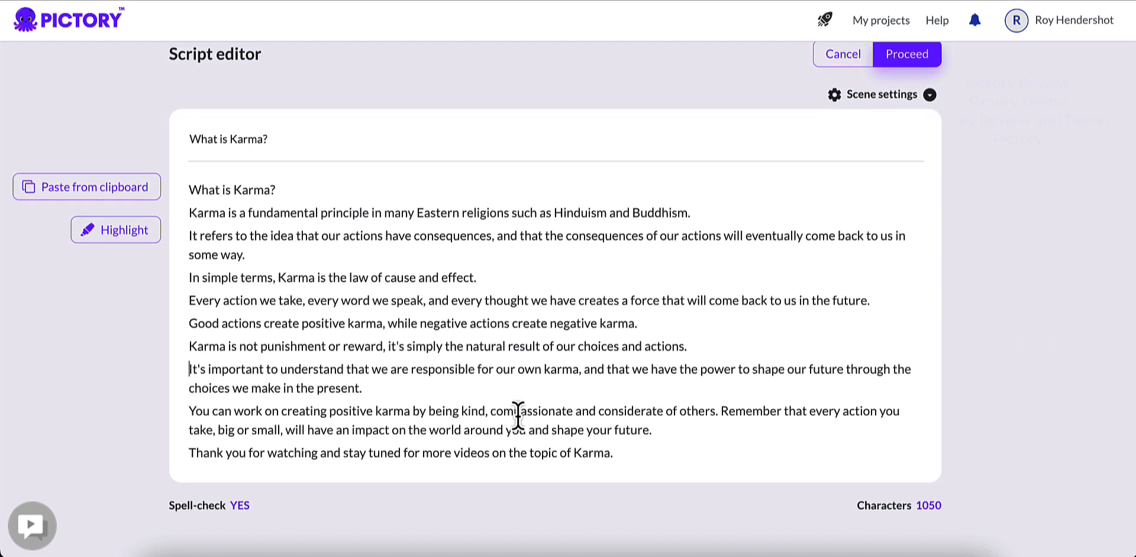
{"action": "left_click", "coordinate": [721, 412]}
{"action": "key", "text": "BackSpace"}
{"action": "key", "text": "Return"}
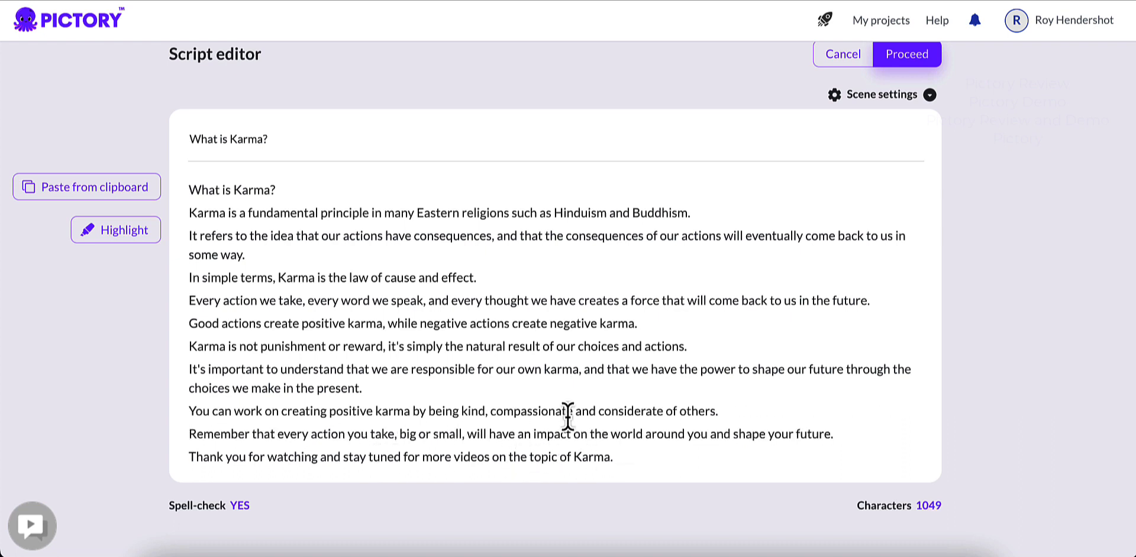
Step: Split two long sentences onto new lines after "our actions have consequences," and after "every word we speak,"
{"action": "scroll", "coordinate": [568, 421], "scroll_direction": "down", "scroll_amount": 1}
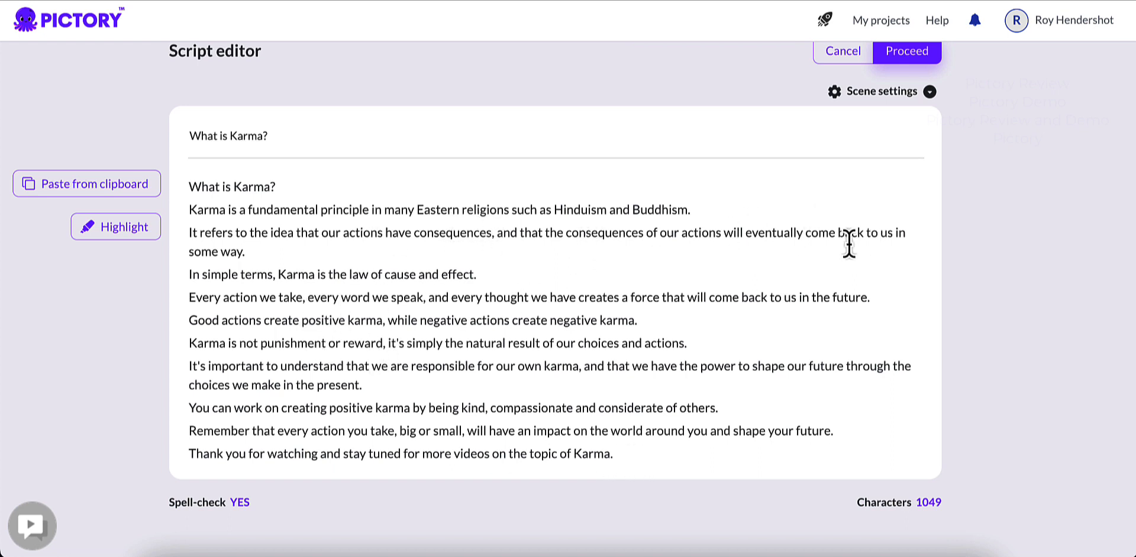
{"action": "left_click", "coordinate": [496, 232]}
{"action": "key", "text": "BackSpace"}
{"action": "key", "text": "Return"}
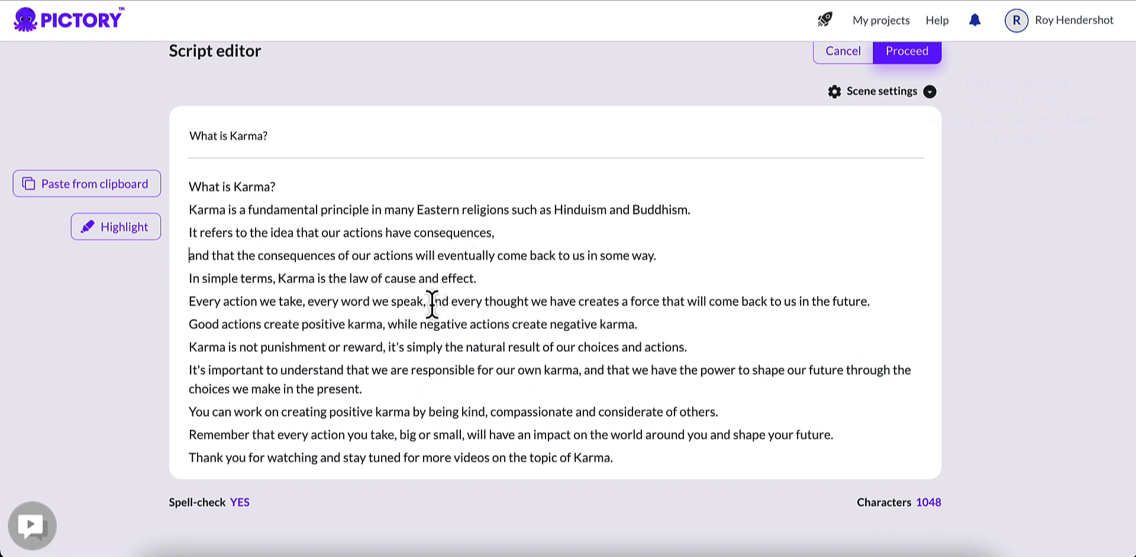
{"action": "key", "text": "BackSpace"}
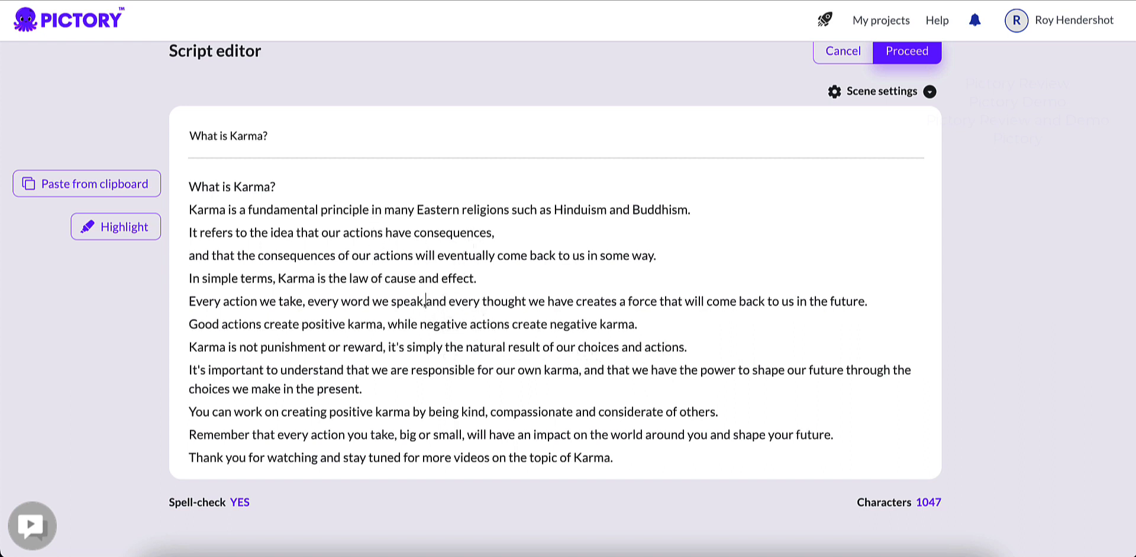
{"action": "key", "text": "Return"}
Step: Split the "It's important to understand" sentence onto a new line after "our own karma," and review the whole script
{"action": "left_click", "coordinate": [585, 393]}
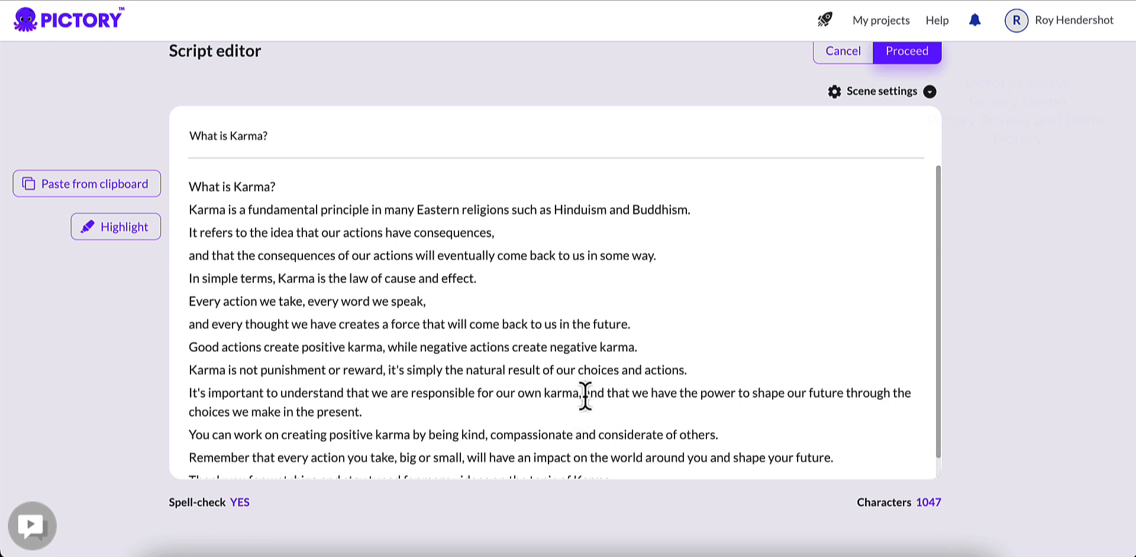
{"action": "key", "text": "BackSpace"}
{"action": "key", "text": "Return"}
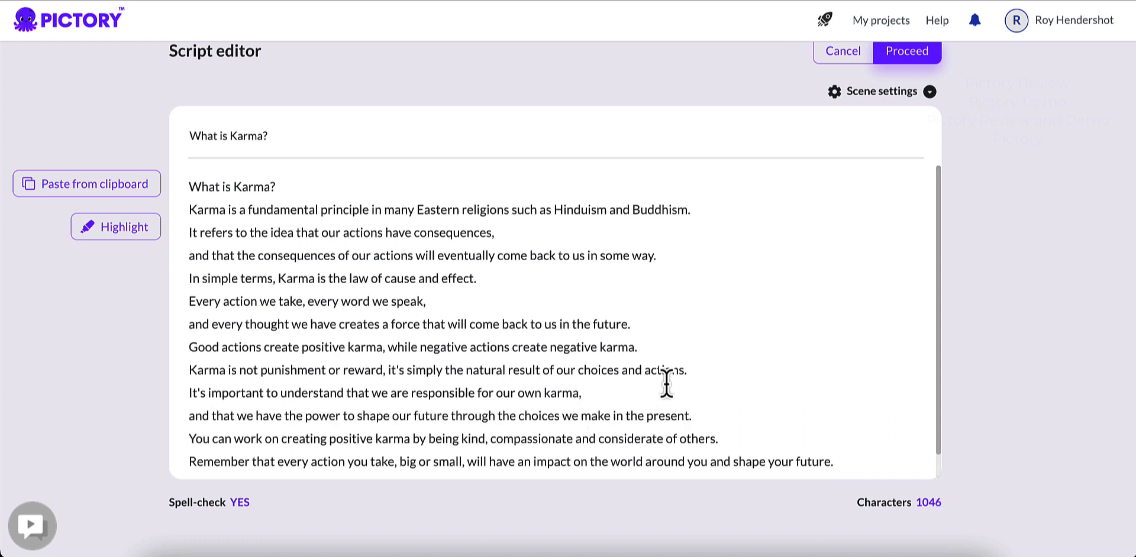
{"action": "scroll", "coordinate": [664, 385], "scroll_direction": "down", "scroll_amount": 1}
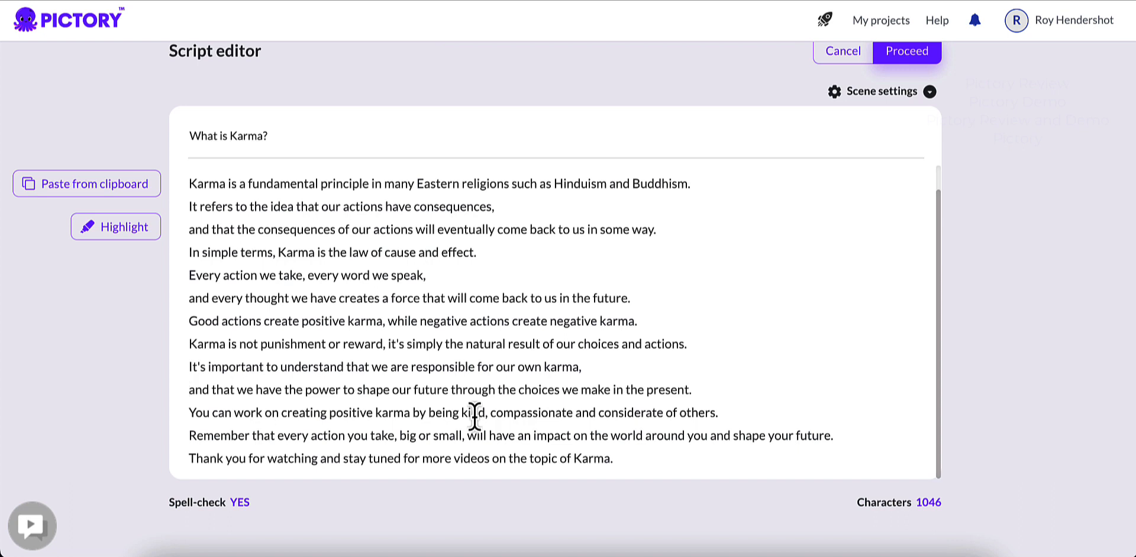
{"action": "scroll", "coordinate": [544, 393], "scroll_direction": "up", "scroll_amount": 1}
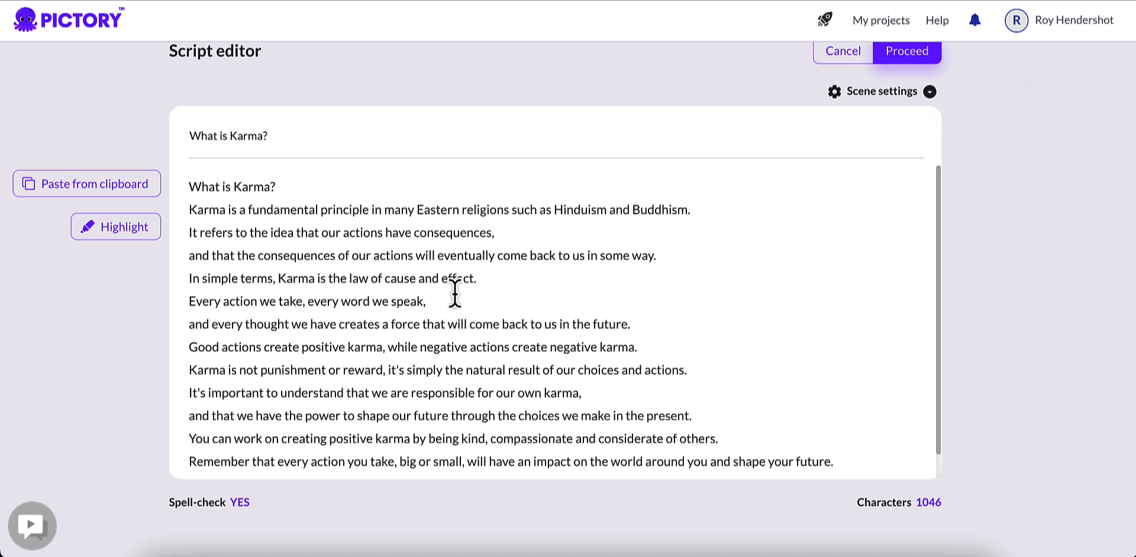
{"action": "scroll", "coordinate": [704, 183], "scroll_direction": "up", "scroll_amount": 1}
Step: Set new scenes to be created on both sentence and line breaks, and proceed to template selection
{"action": "left_click", "coordinate": [929, 107]}
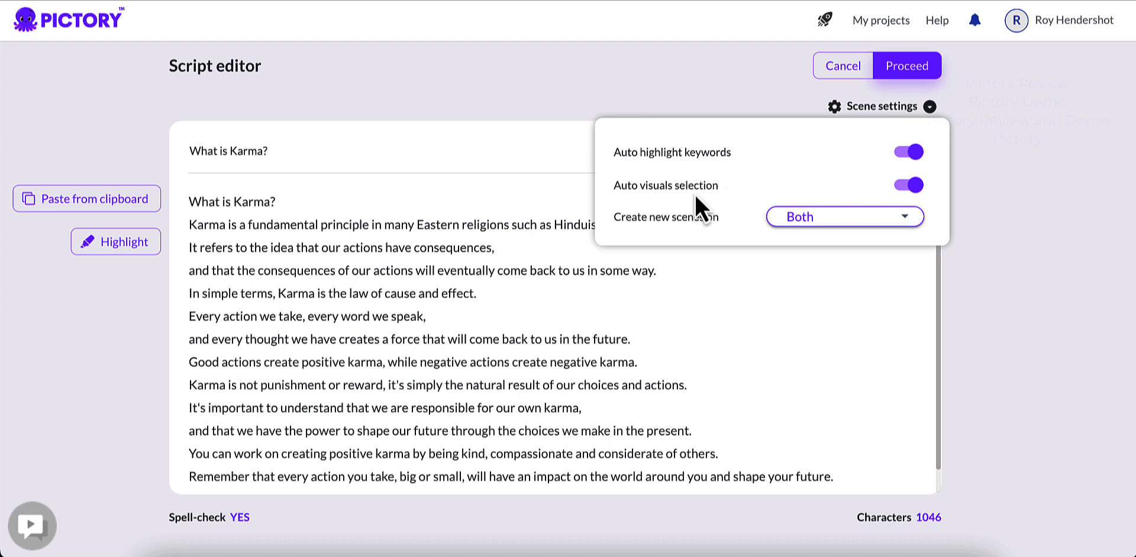
{"action": "left_click", "coordinate": [834, 233]}
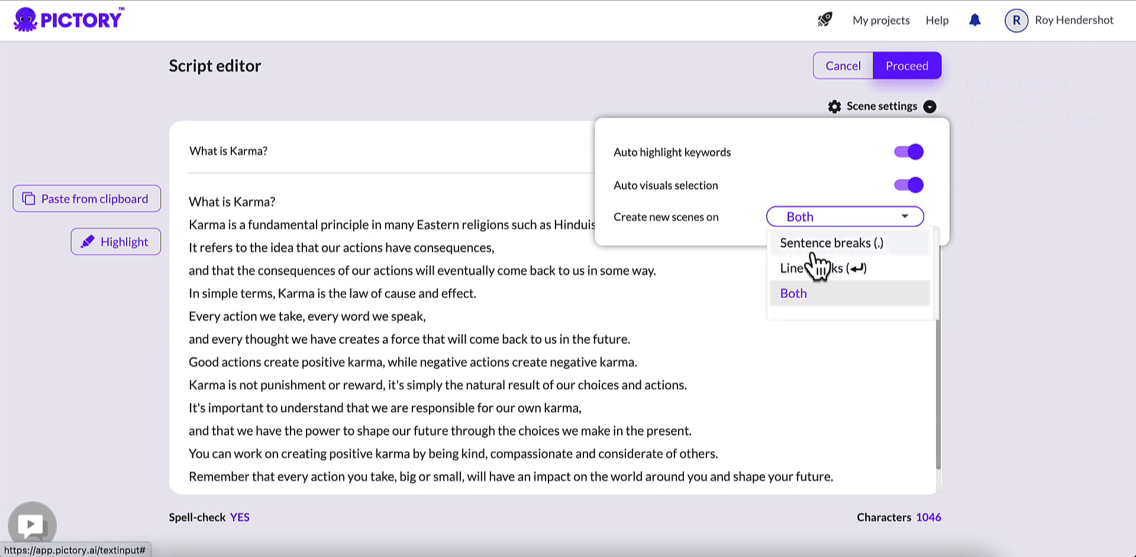
{"action": "left_click", "coordinate": [805, 296]}
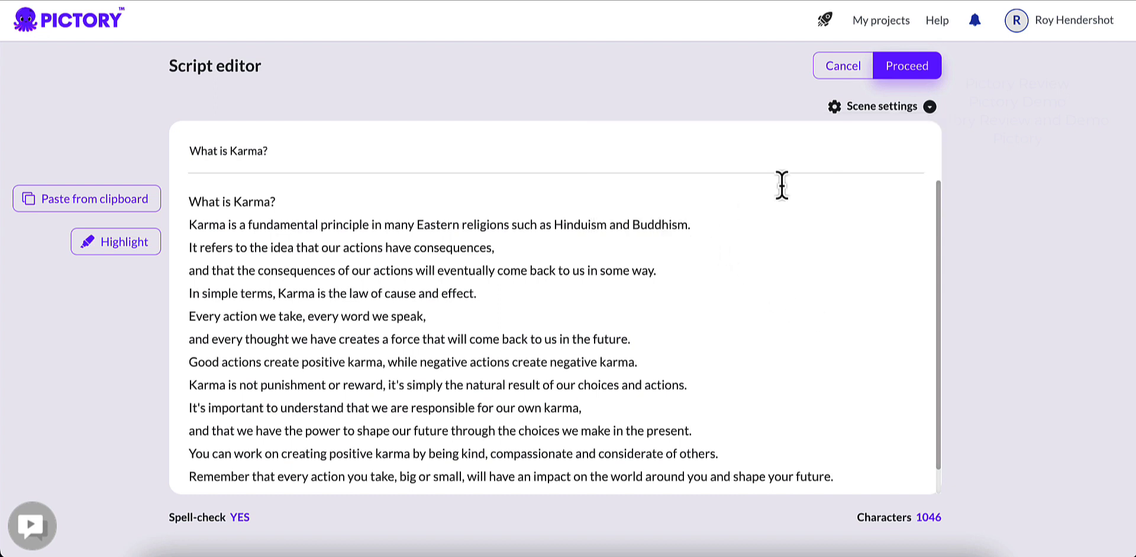
{"action": "mouse_move", "coordinate": [899, 120]}
{"action": "left_click", "coordinate": [911, 70]}
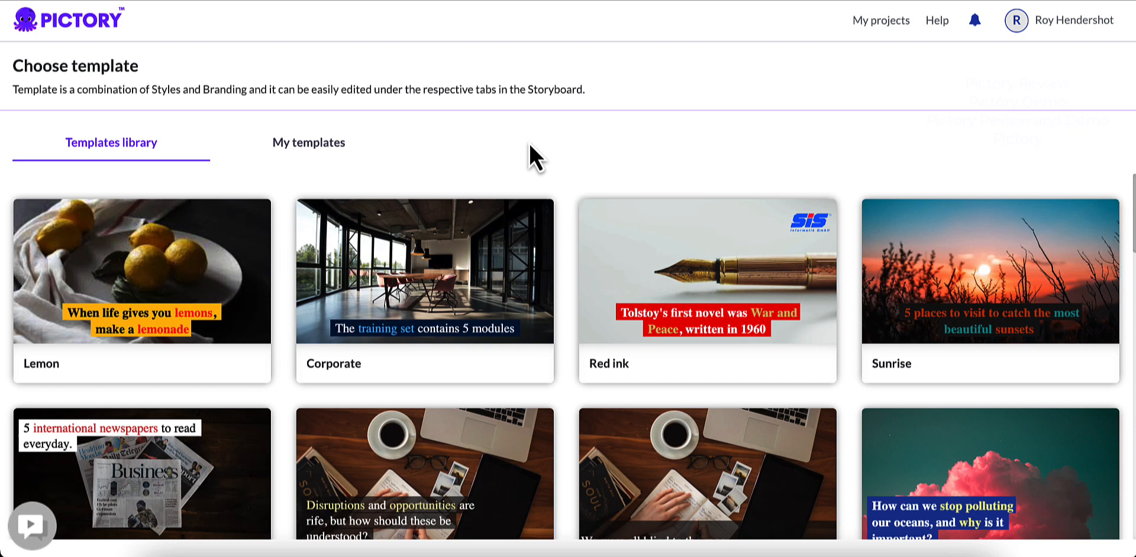
Step: Examine the personal templates and browse the library templates for a suitable video style
{"action": "left_click", "coordinate": [396, 157]}
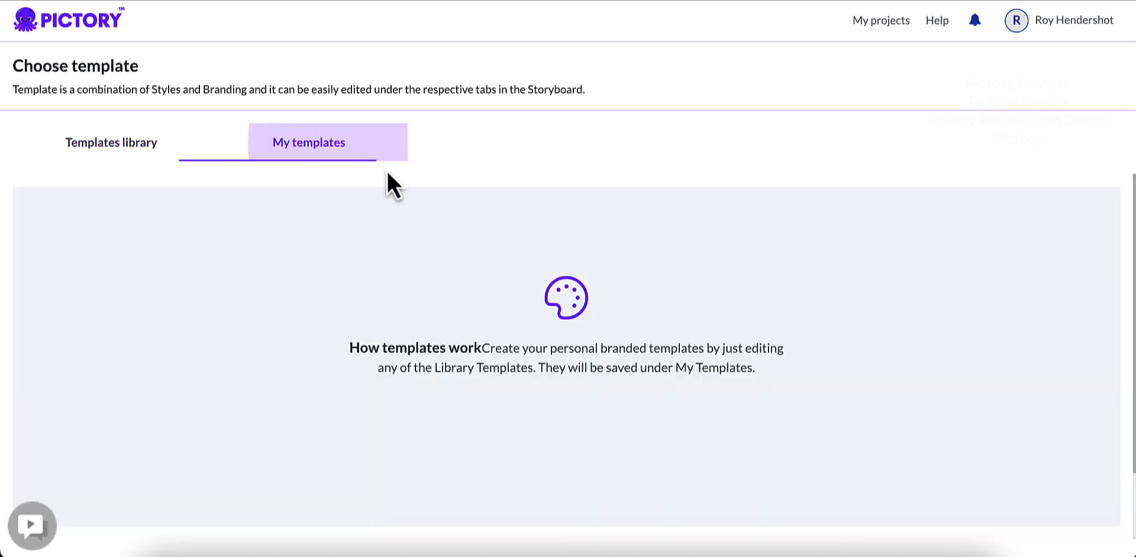
{"action": "left_click", "coordinate": [146, 160]}
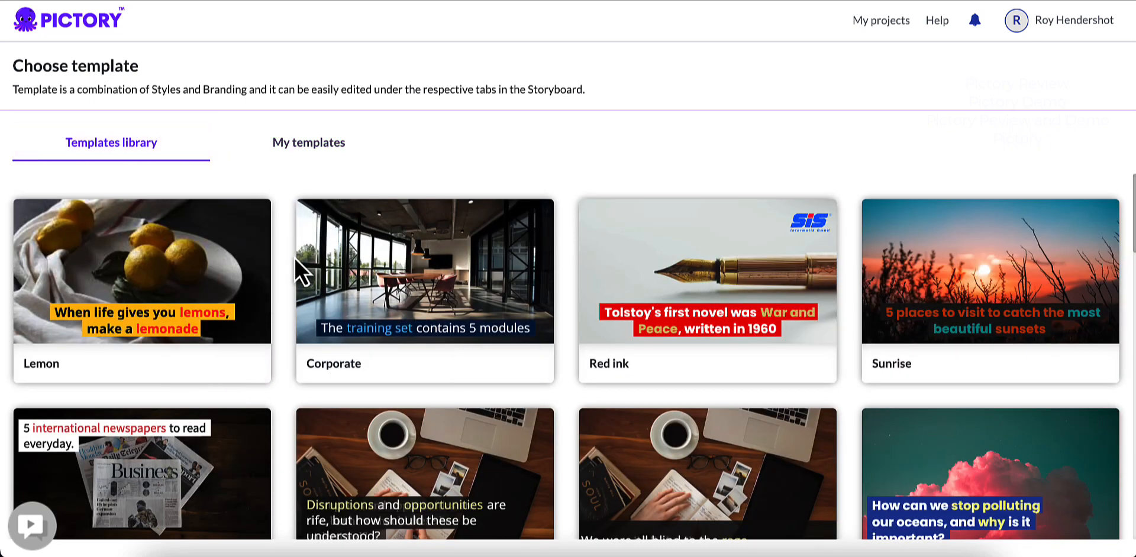
{"action": "mouse_move", "coordinate": [151, 281]}
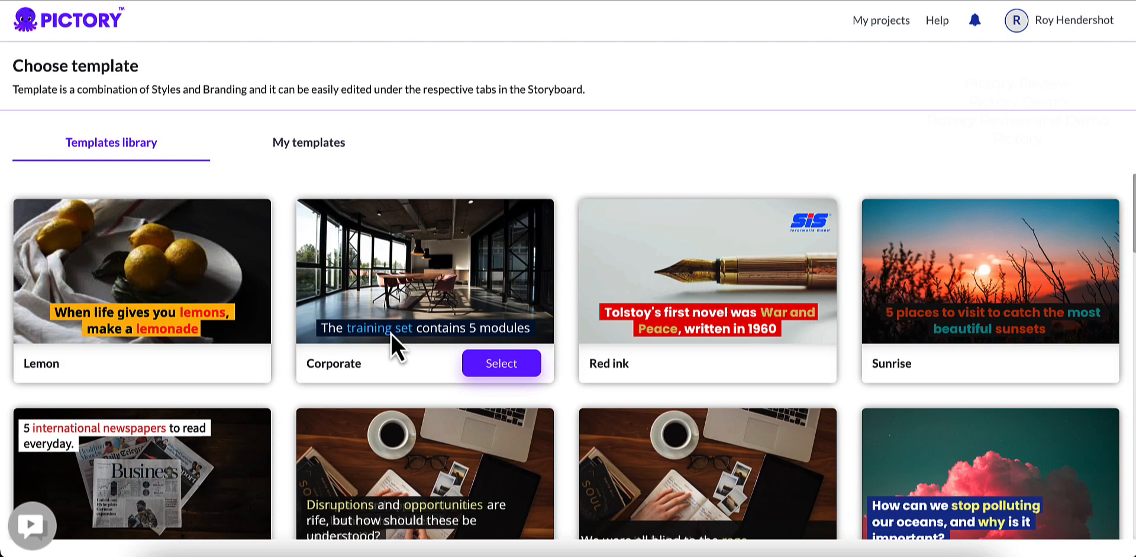
{"action": "scroll", "coordinate": [391, 333], "scroll_direction": "down", "scroll_amount": 3}
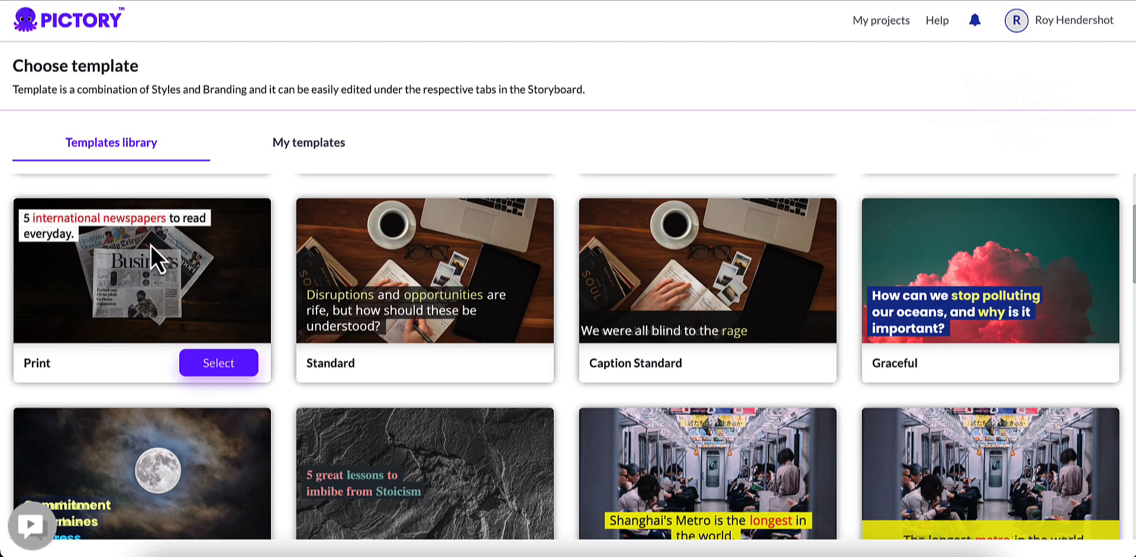
{"action": "scroll", "coordinate": [341, 284], "scroll_direction": "down", "scroll_amount": 3}
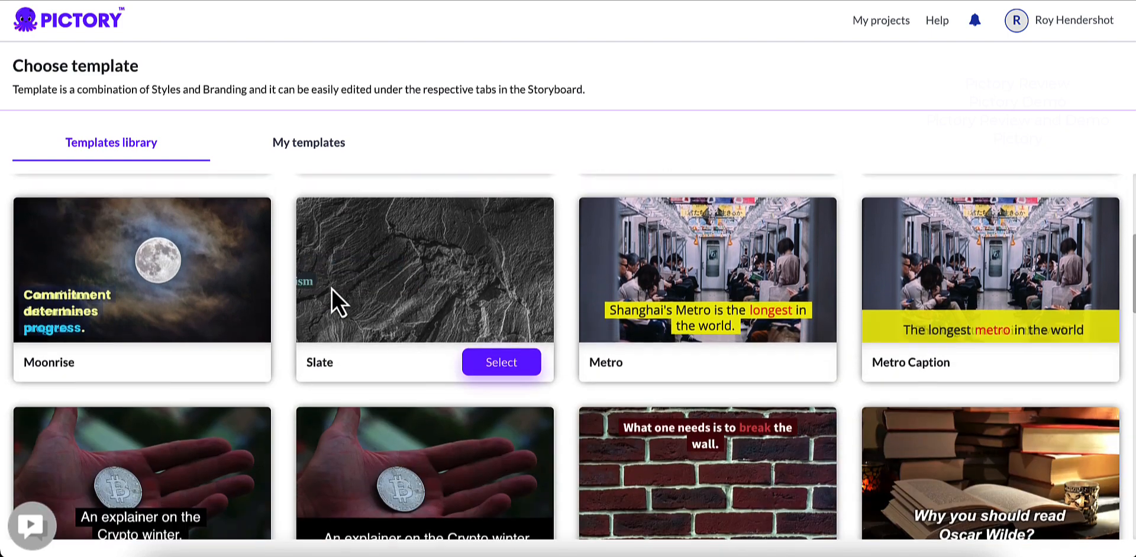
{"action": "scroll", "coordinate": [332, 288], "scroll_direction": "down", "scroll_amount": 3}
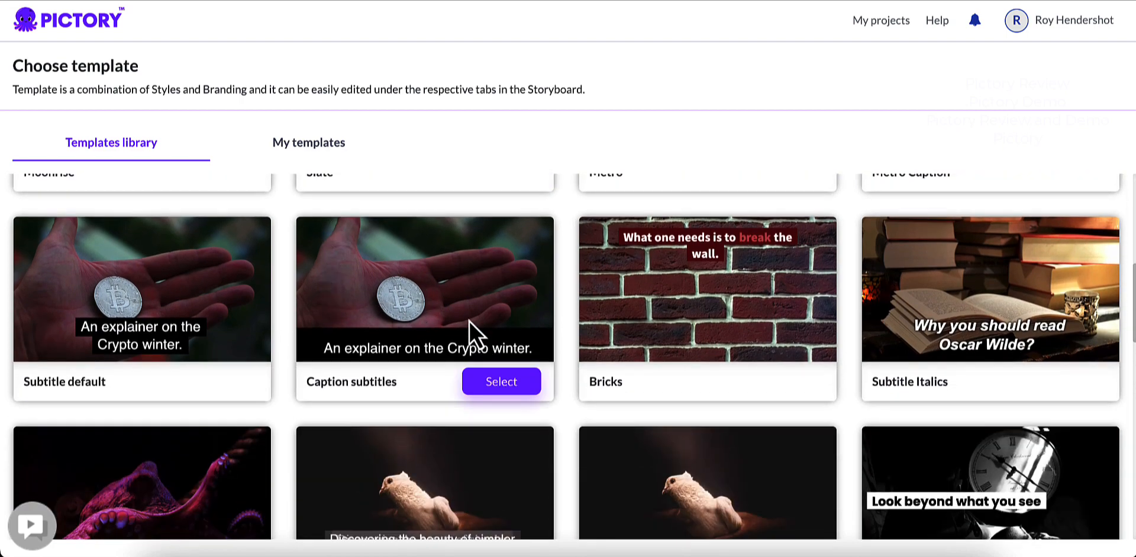
{"action": "scroll", "coordinate": [460, 302], "scroll_direction": "down", "scroll_amount": 3}
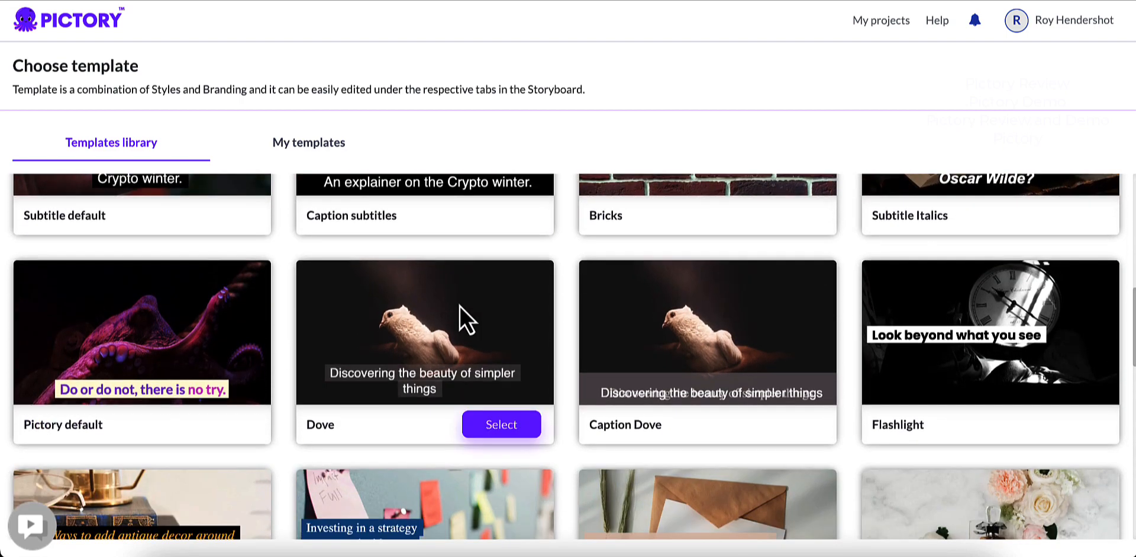
{"action": "scroll", "coordinate": [446, 264], "scroll_direction": "down", "scroll_amount": 4}
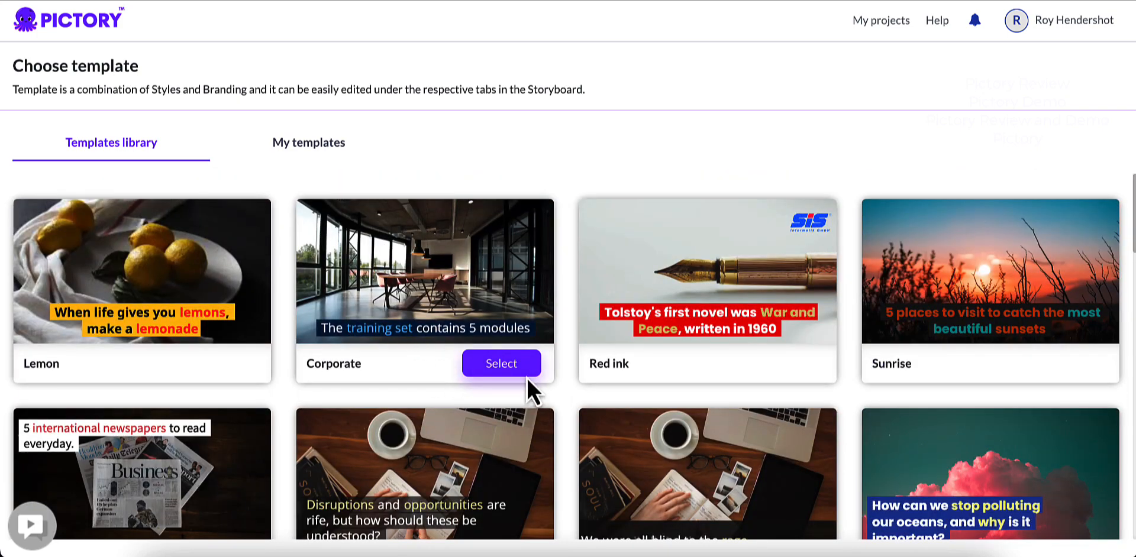
Step: Choose the Corporate library template for the video with the 9:16 aspect ratio and continue to the storyboard
{"action": "left_click", "coordinate": [482, 372]}
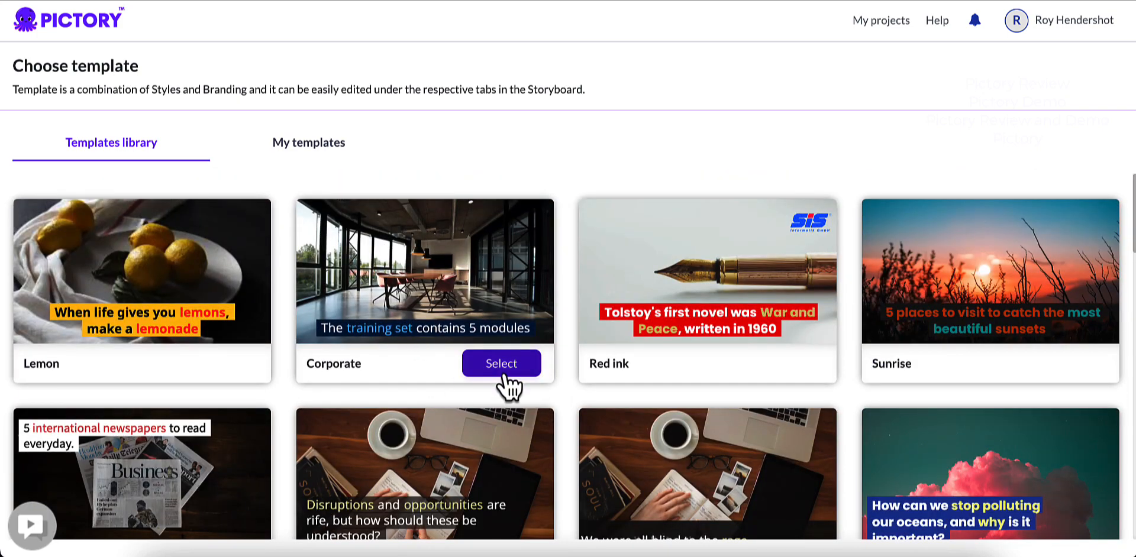
{"action": "left_click", "coordinate": [497, 368]}
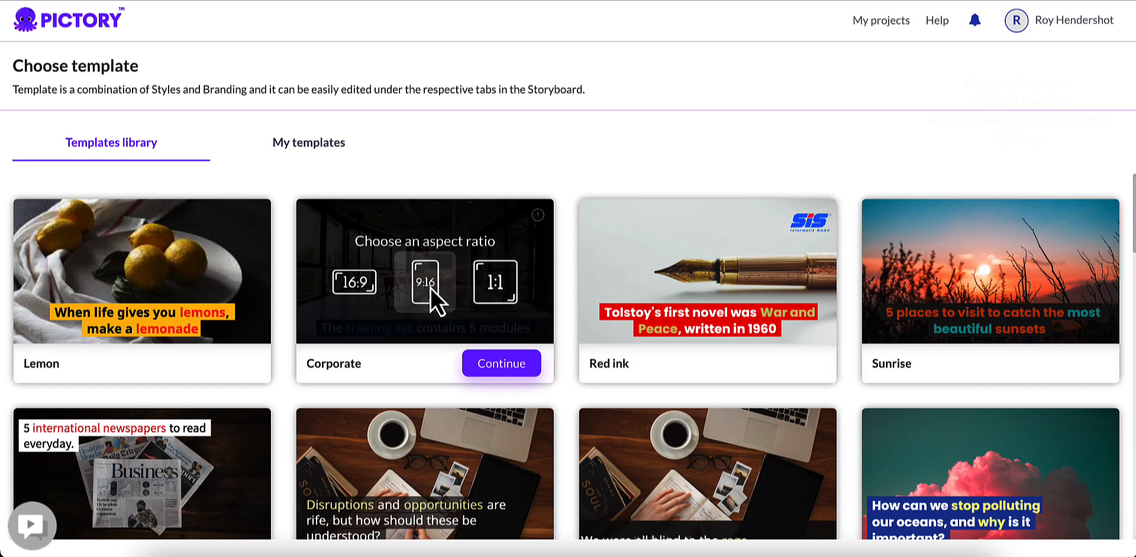
{"action": "left_click", "coordinate": [502, 370]}
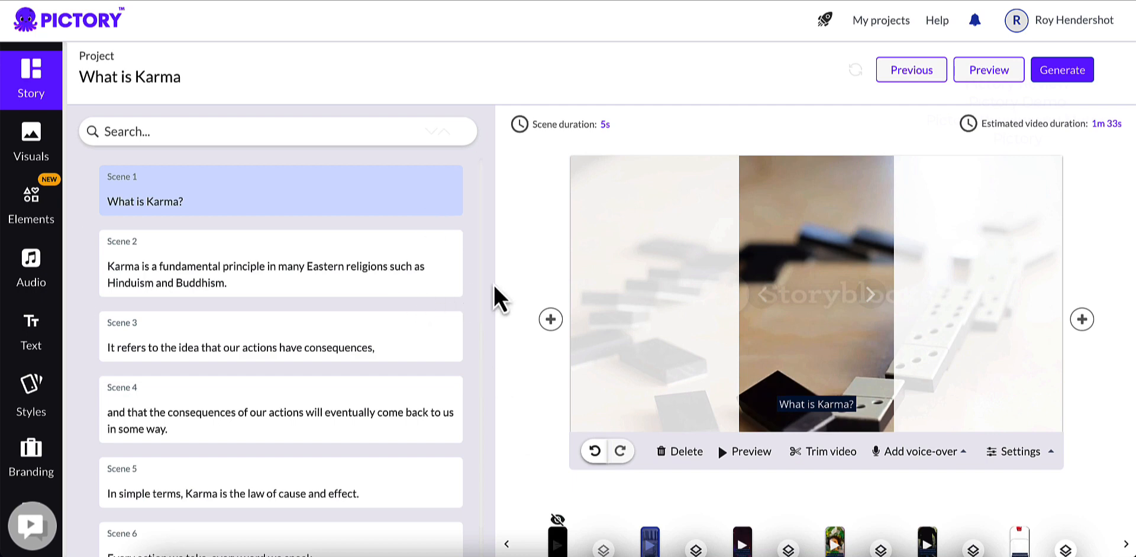
Step: Review how the script was divided in the storyboard's scene list, from scene 1 to scene 14
{"action": "scroll", "coordinate": [284, 247], "scroll_direction": "down", "scroll_amount": 1}
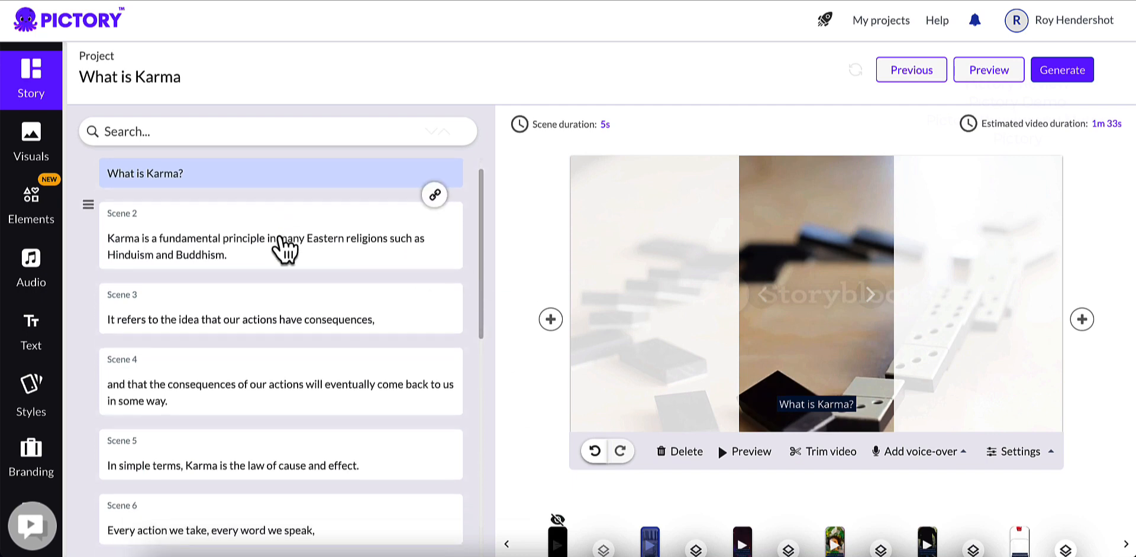
{"action": "scroll", "coordinate": [283, 247], "scroll_direction": "down", "scroll_amount": 10}
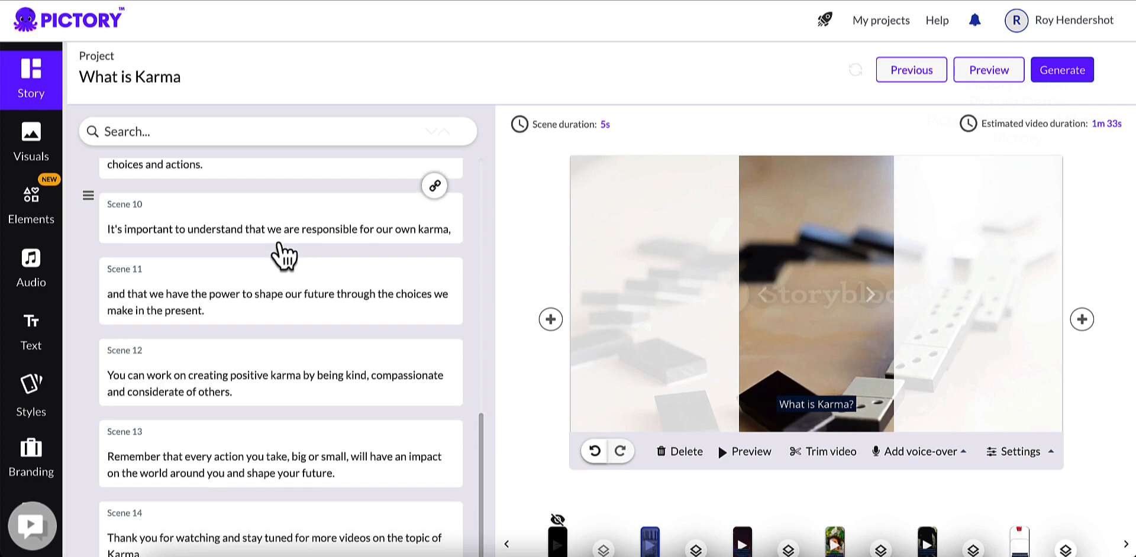
{"action": "scroll", "coordinate": [274, 380], "scroll_direction": "up", "scroll_amount": 10}
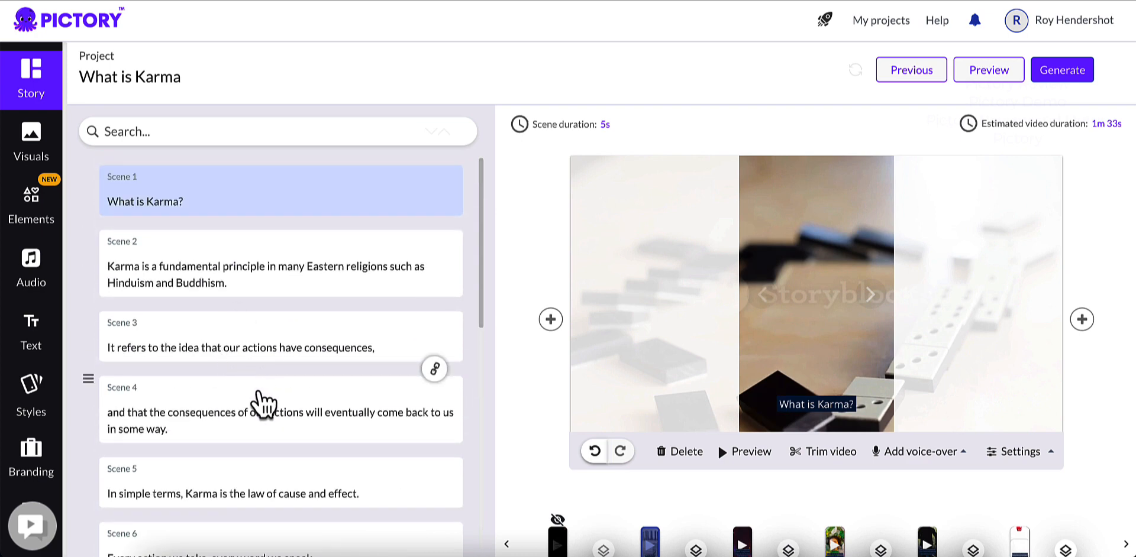
{"action": "scroll", "coordinate": [266, 408], "scroll_direction": "down", "scroll_amount": 10}
{"action": "scroll", "coordinate": [266, 408], "scroll_direction": "up", "scroll_amount": 10}
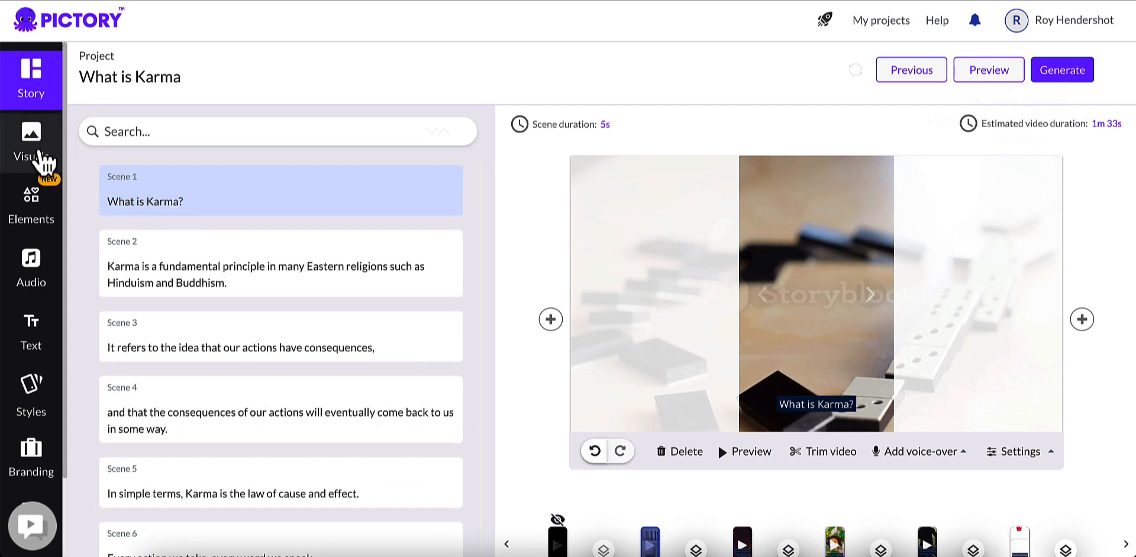
Step: Open the visuals library and move scene 1's "What is Karma?" caption to the middle of the frame
{"action": "left_click", "coordinate": [43, 159]}
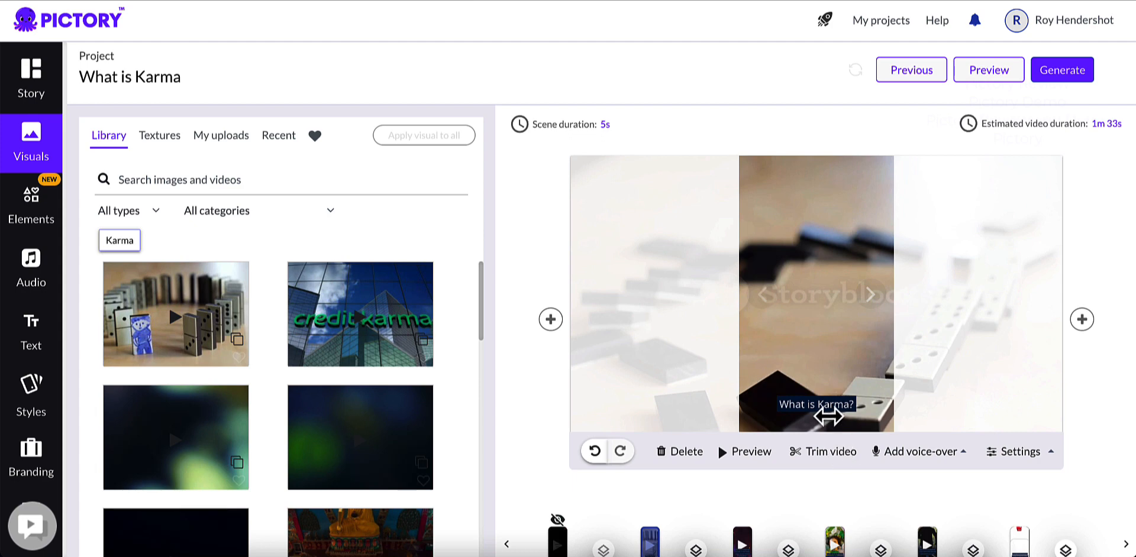
{"action": "left_click_drag", "start_coordinate": [826, 407], "coordinate": [828, 296]}
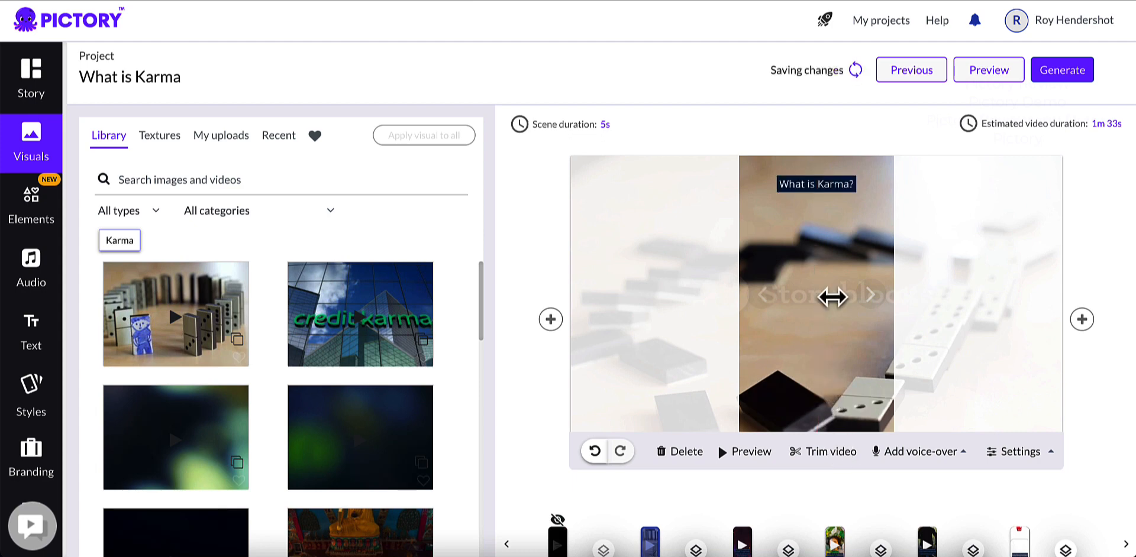
{"action": "left_click_drag", "start_coordinate": [819, 182], "coordinate": [815, 294]}
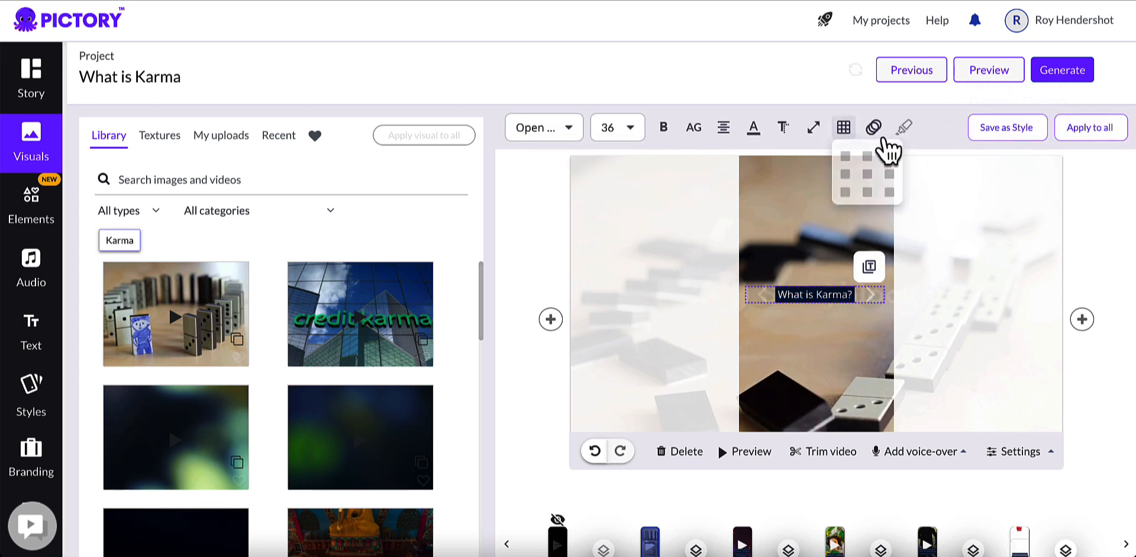
Step: Set the "What is Karma?" caption's font size to 72 and recentre the enlarged text in the frame
{"action": "left_click", "coordinate": [875, 132]}
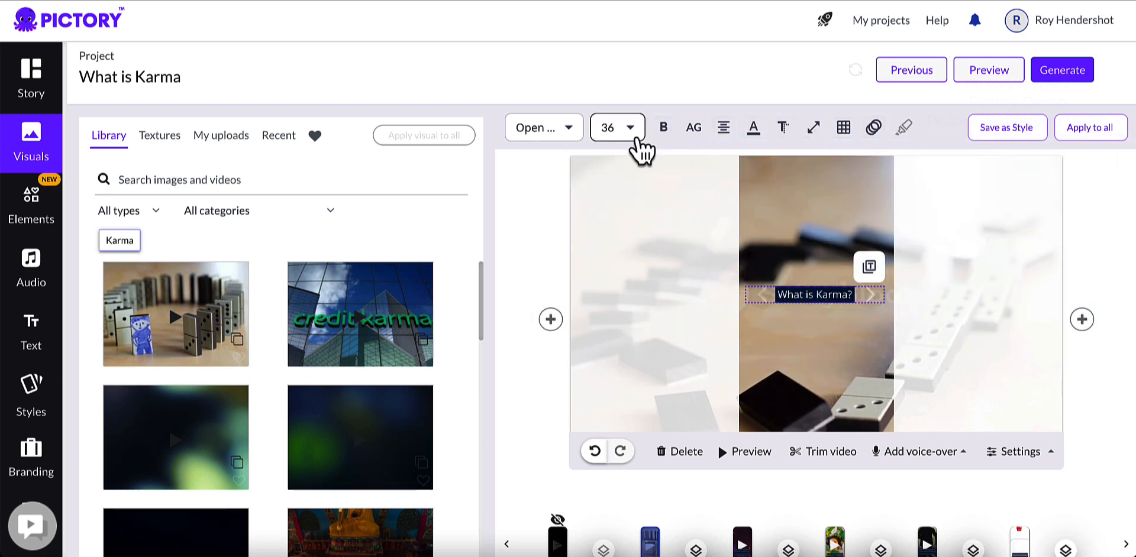
{"action": "left_click", "coordinate": [631, 139]}
{"action": "scroll", "coordinate": [645, 323], "scroll_direction": "down", "scroll_amount": 2}
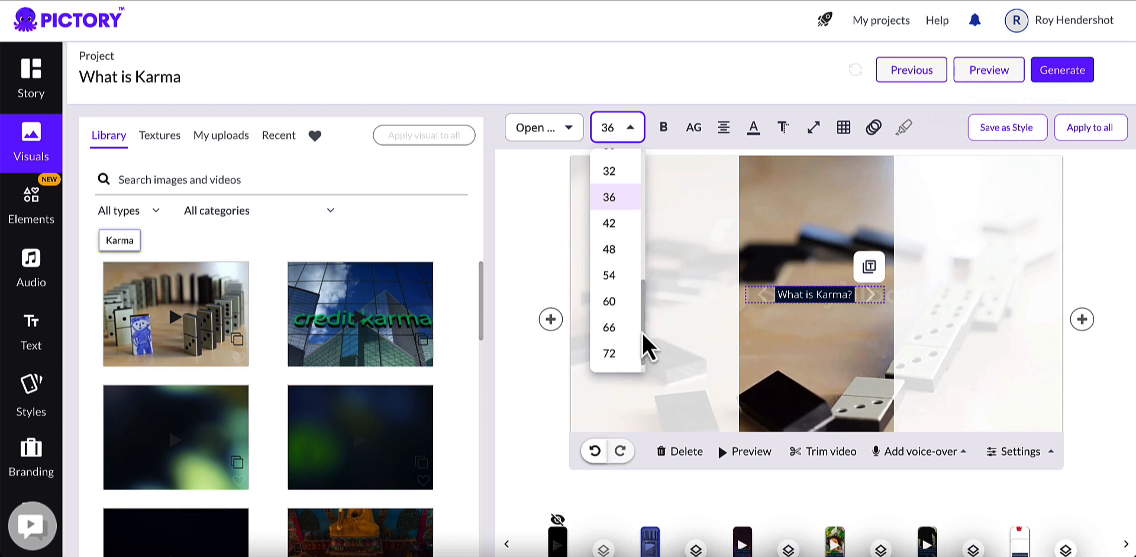
{"action": "left_click", "coordinate": [608, 355]}
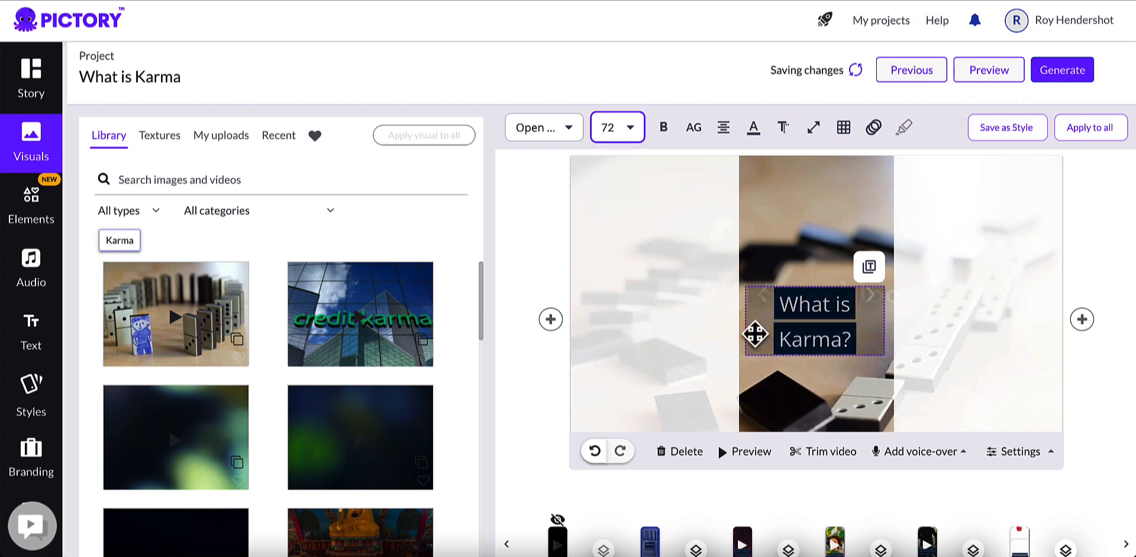
{"action": "left_click_drag", "start_coordinate": [793, 339], "coordinate": [796, 318]}
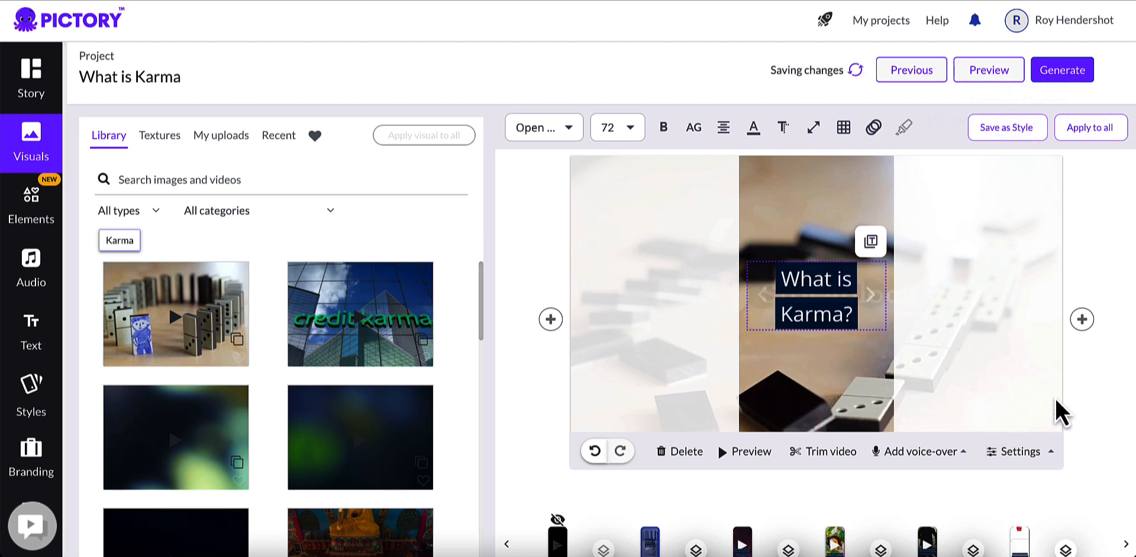
{"action": "left_click", "coordinate": [1088, 395]}
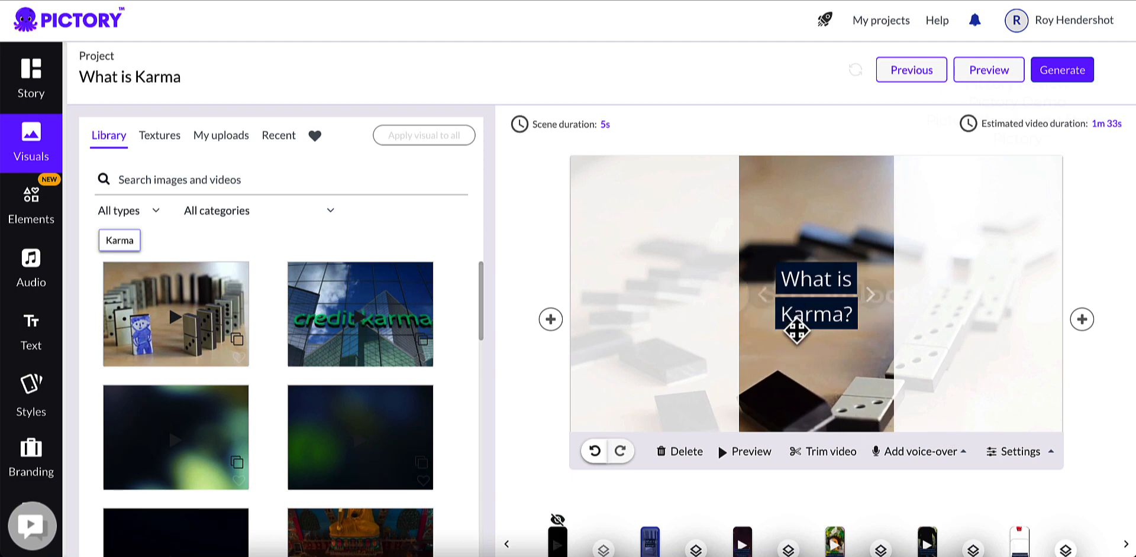
Step: Search the visuals library for "karma" to find a background for scene 1
{"action": "scroll", "coordinate": [601, 488], "scroll_direction": "down", "scroll_amount": 1}
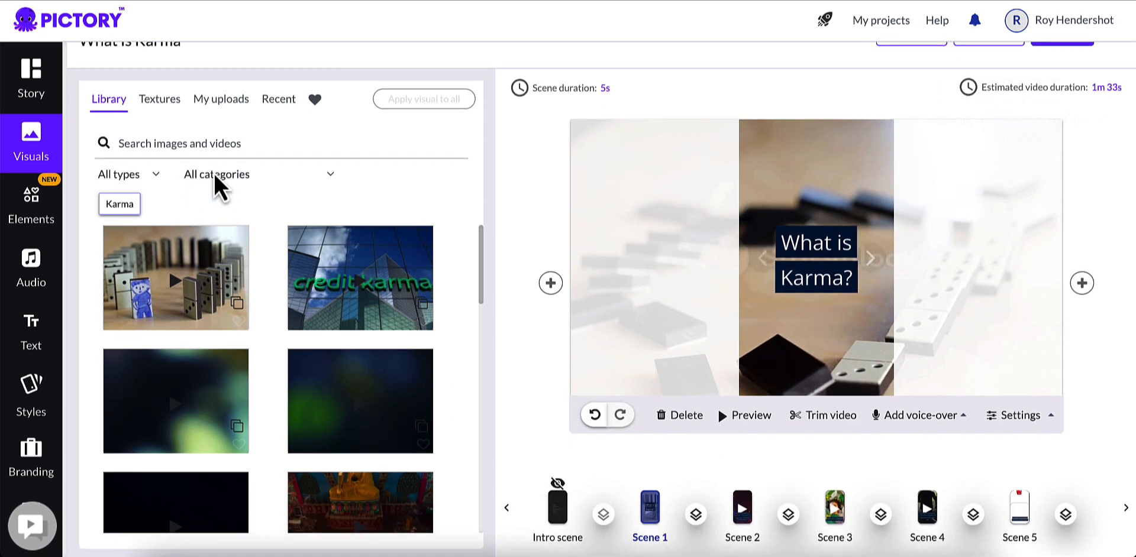
{"action": "scroll", "coordinate": [248, 384], "scroll_direction": "down", "scroll_amount": 1}
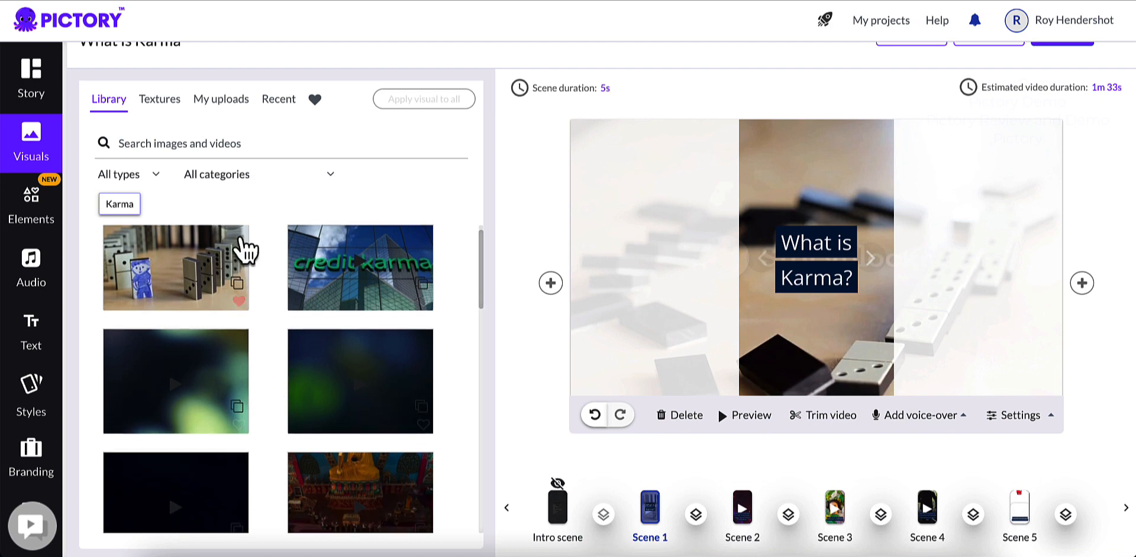
{"action": "left_click", "coordinate": [242, 143]}
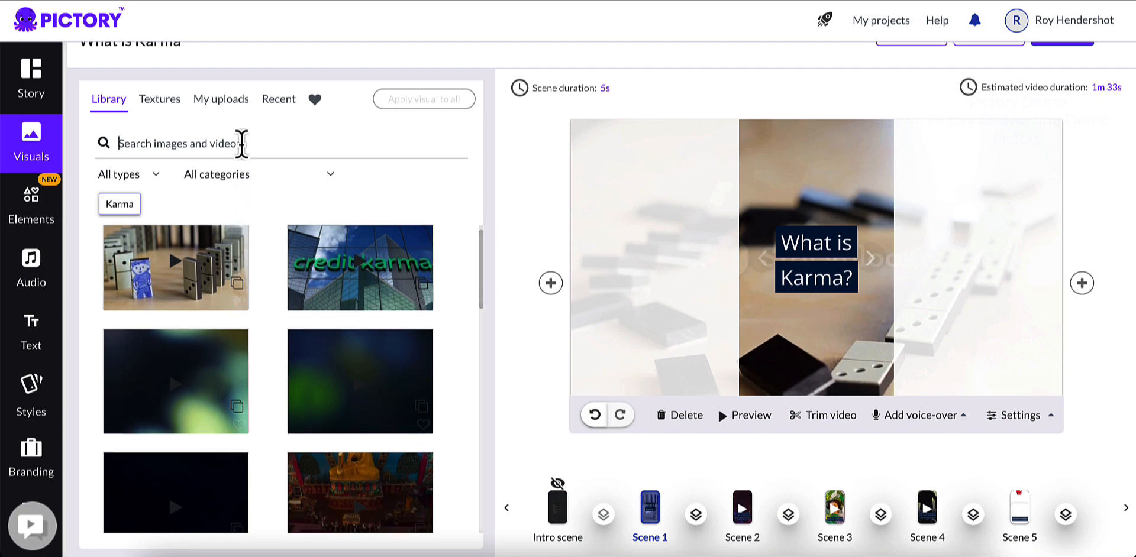
{"action": "type", "text": "karma"}
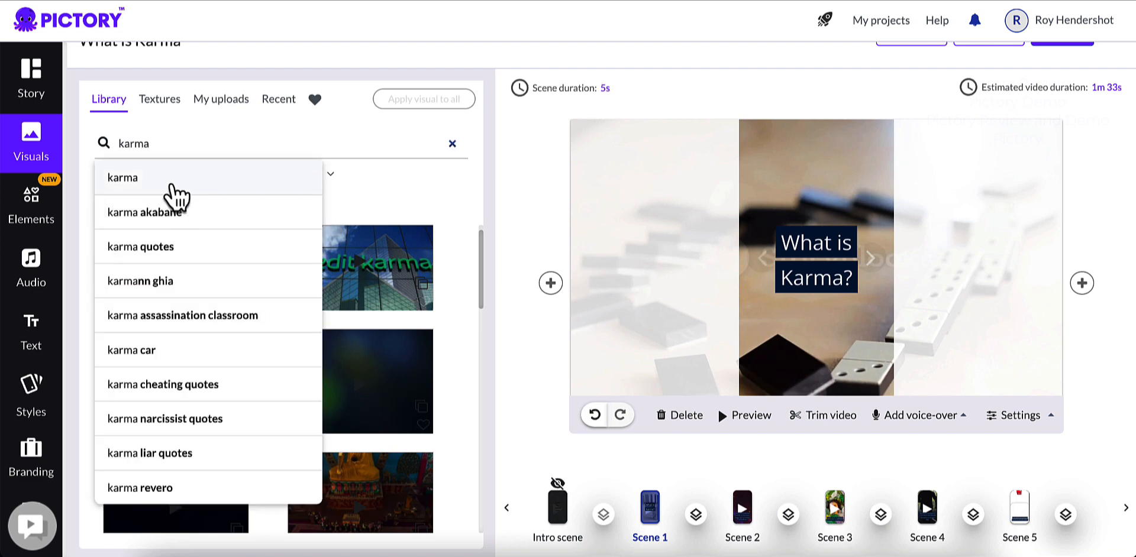
{"action": "left_click", "coordinate": [173, 188]}
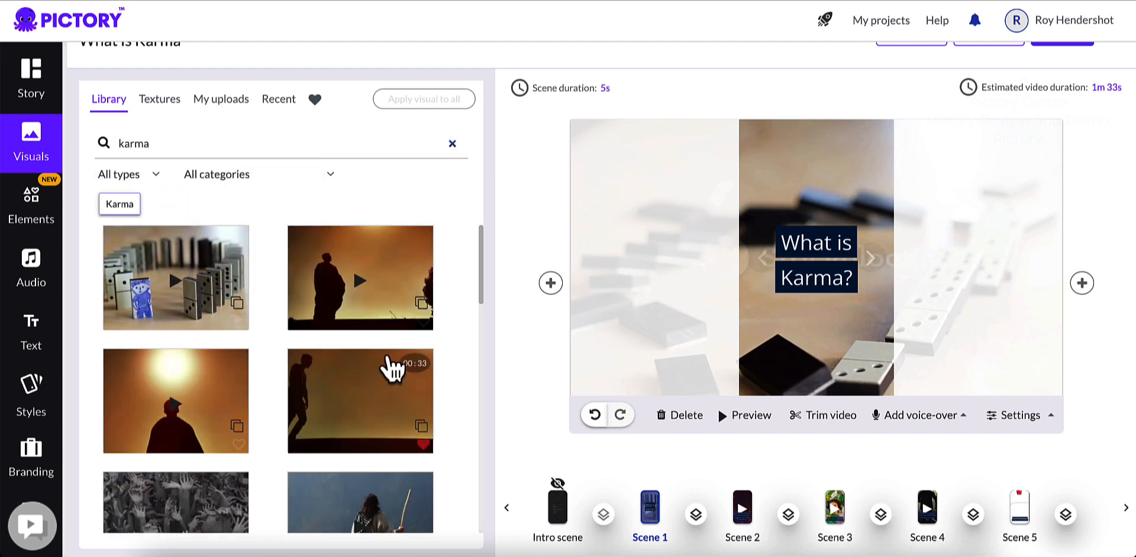
Step: Replace scene 1's background with the clip of a stone statue in front of a temple
{"action": "scroll", "coordinate": [374, 361], "scroll_direction": "down", "scroll_amount": 1}
{"action": "scroll", "coordinate": [372, 359], "scroll_direction": "down", "scroll_amount": 8}
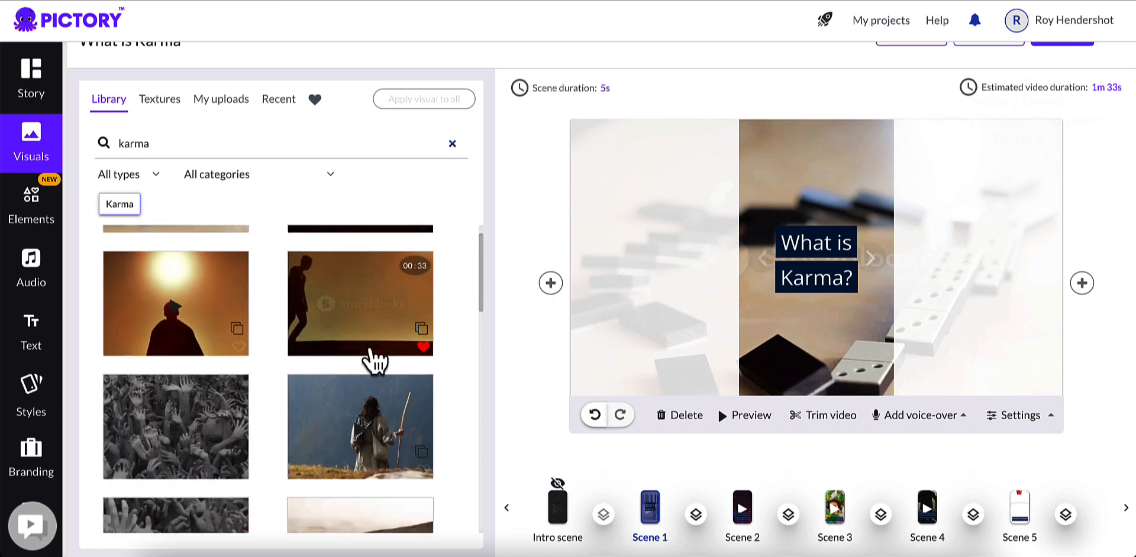
{"action": "scroll", "coordinate": [342, 358], "scroll_direction": "up", "scroll_amount": 1}
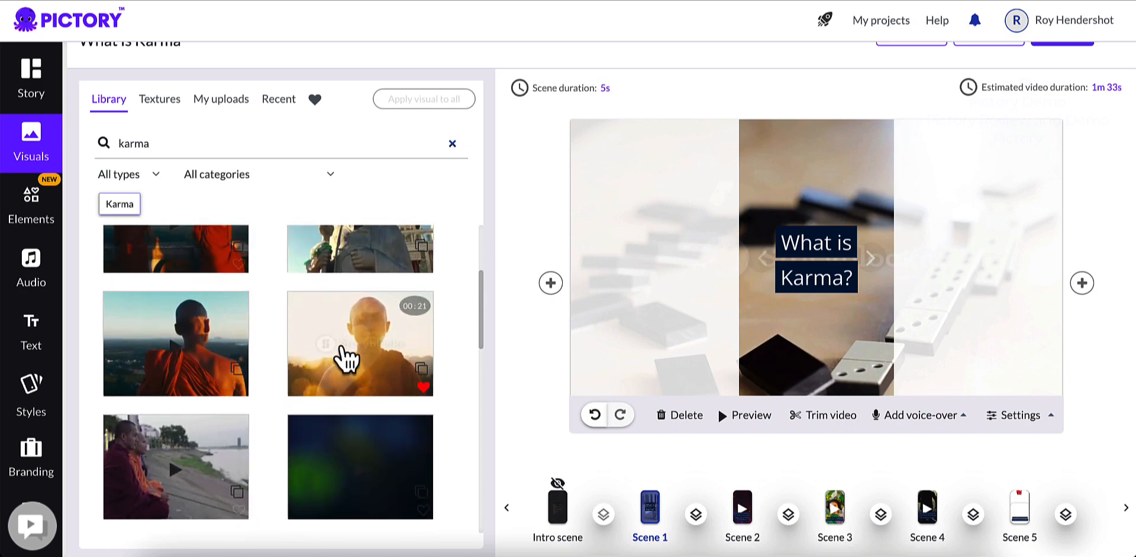
{"action": "scroll", "coordinate": [355, 359], "scroll_direction": "up", "scroll_amount": 3}
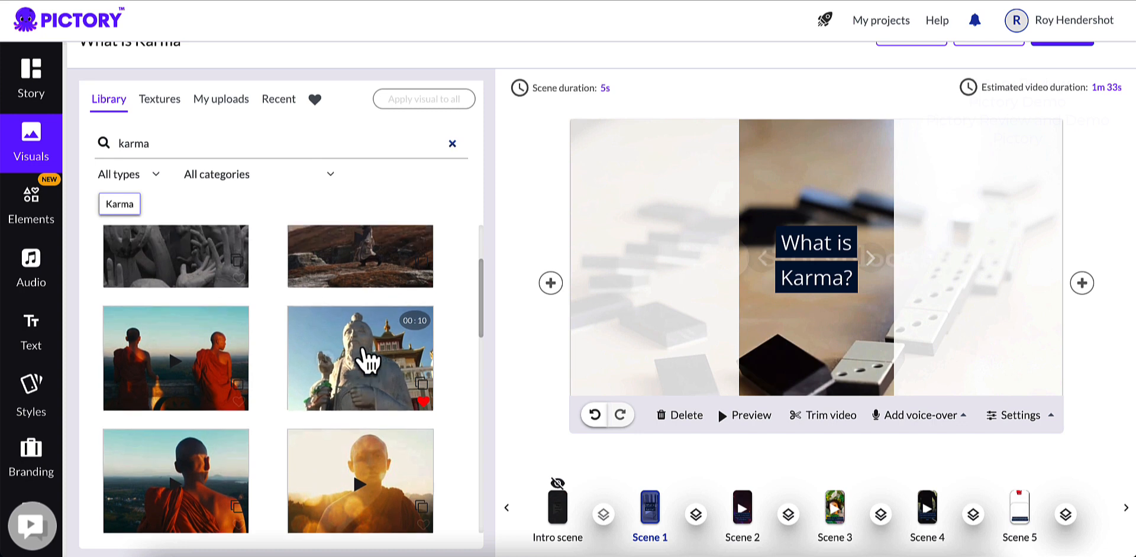
{"action": "left_click", "coordinate": [349, 374]}
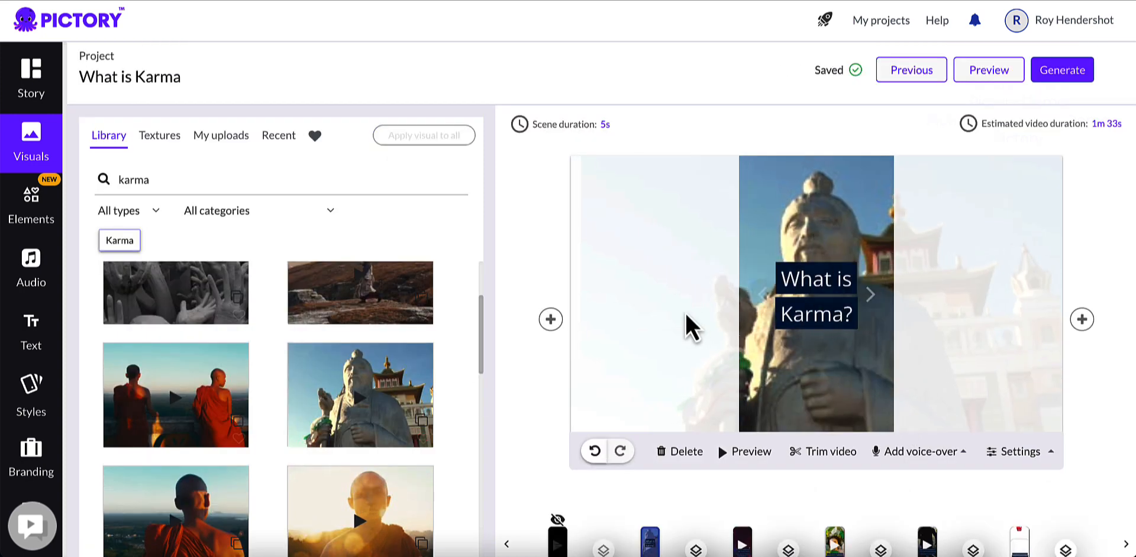
Step: Select scene 2, search the visuals for "buddhism", and set the golden seated Buddha clip as its background
{"action": "scroll", "coordinate": [742, 349], "scroll_direction": "down", "scroll_amount": 1}
{"action": "scroll", "coordinate": [742, 348], "scroll_direction": "down", "scroll_amount": 1}
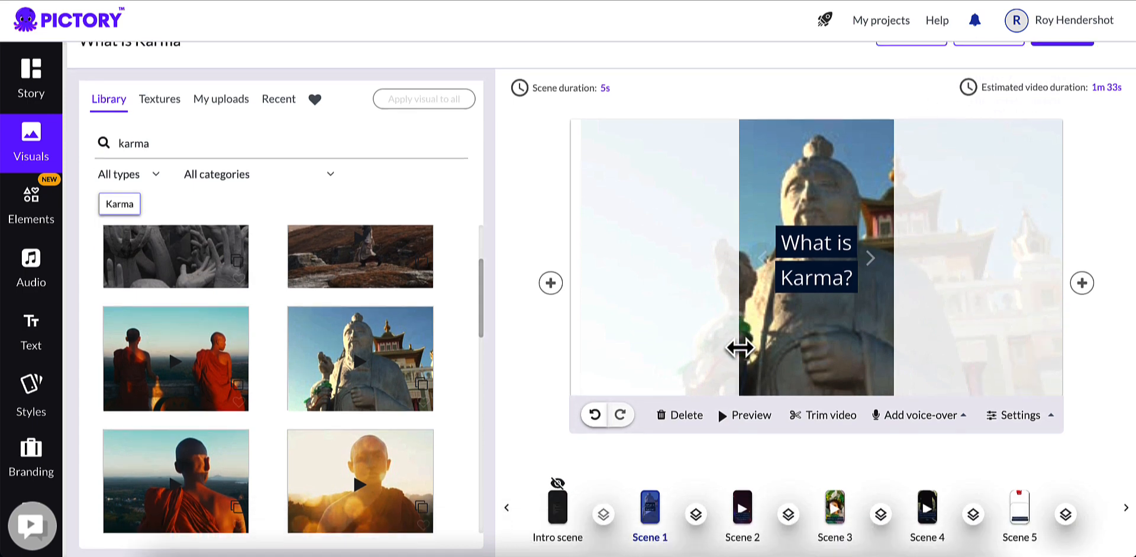
{"action": "scroll", "coordinate": [733, 379], "scroll_direction": "down", "scroll_amount": 1}
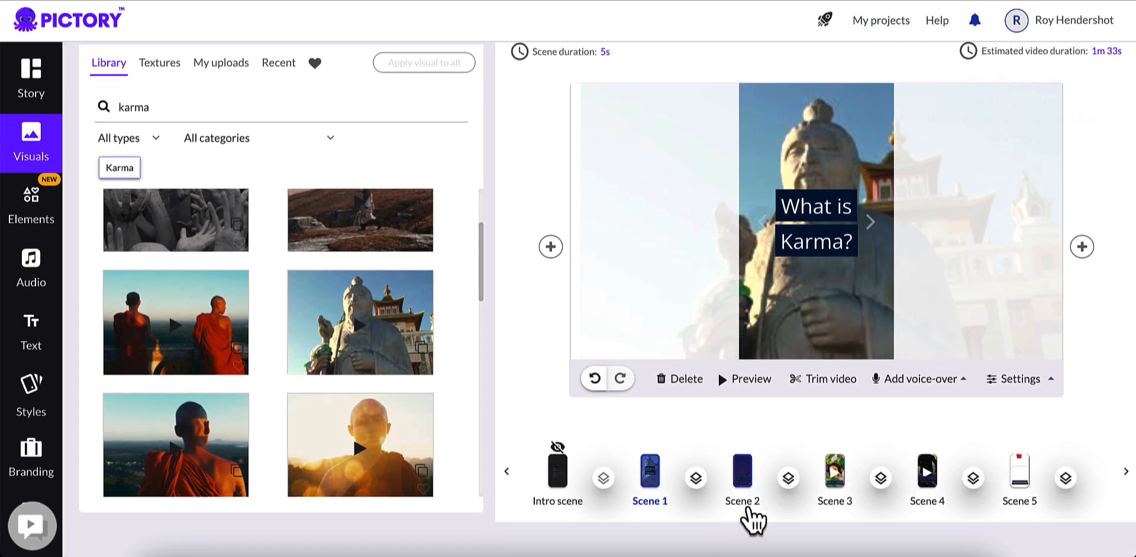
{"action": "left_click", "coordinate": [747, 513]}
{"action": "scroll", "coordinate": [743, 532], "scroll_direction": "up", "scroll_amount": 2}
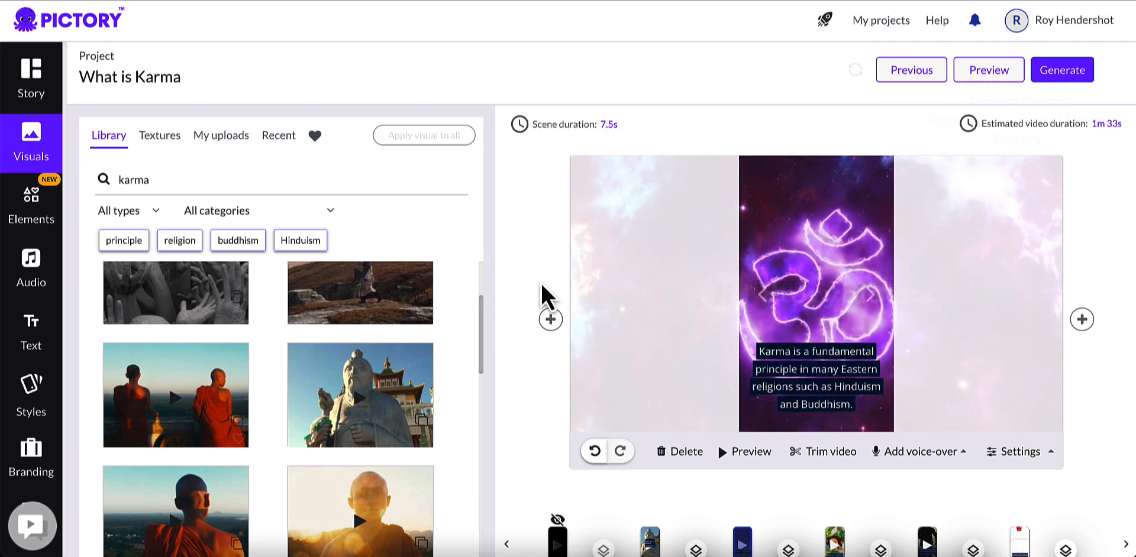
{"action": "left_click", "coordinate": [120, 167]}
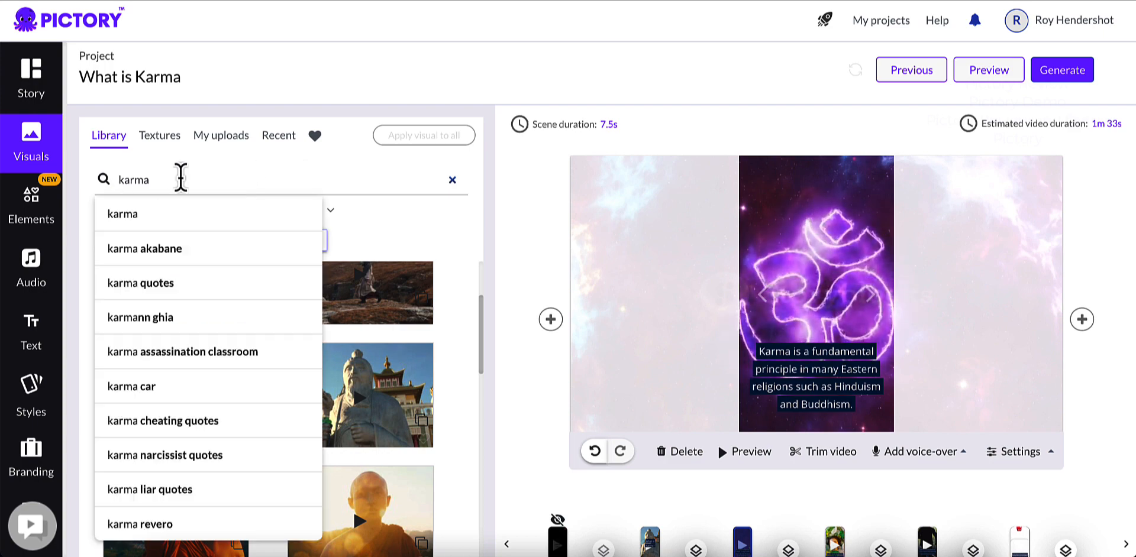
{"action": "double_click", "coordinate": [152, 179]}
{"action": "type", "text": "b"}
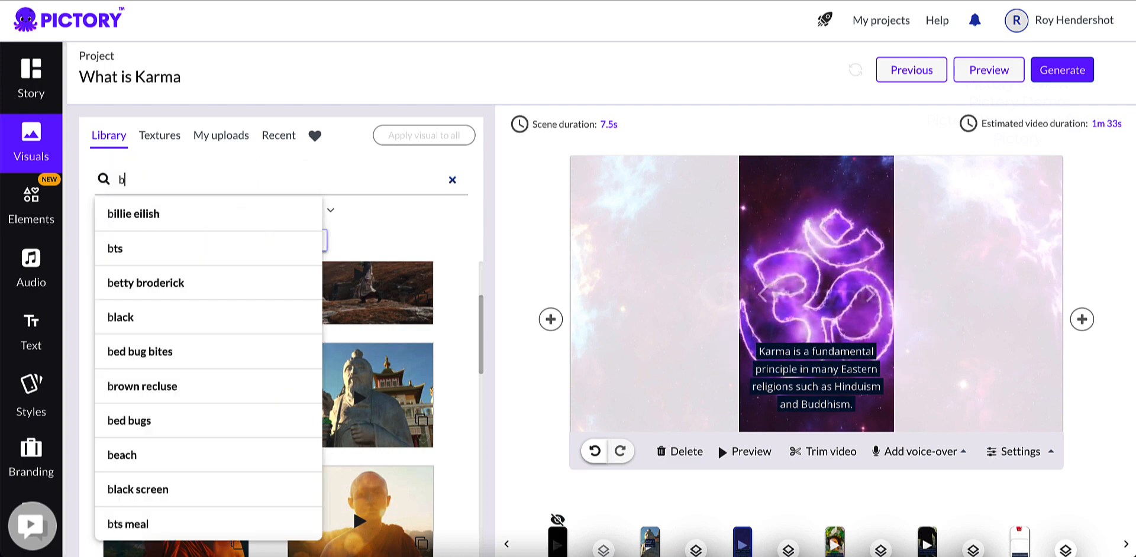
{"action": "type", "text": "uddhism"}
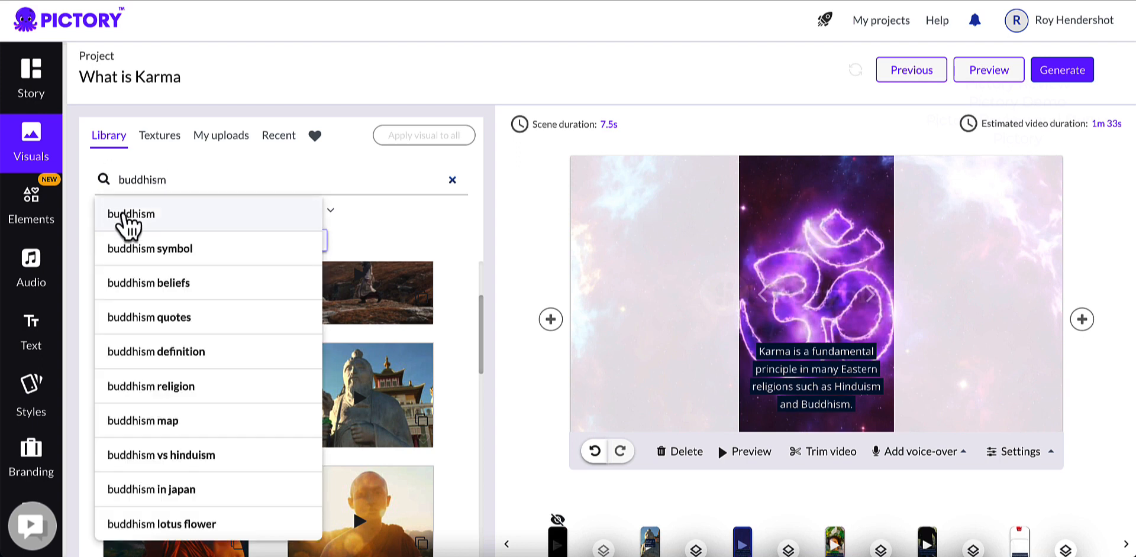
{"action": "left_click", "coordinate": [126, 215]}
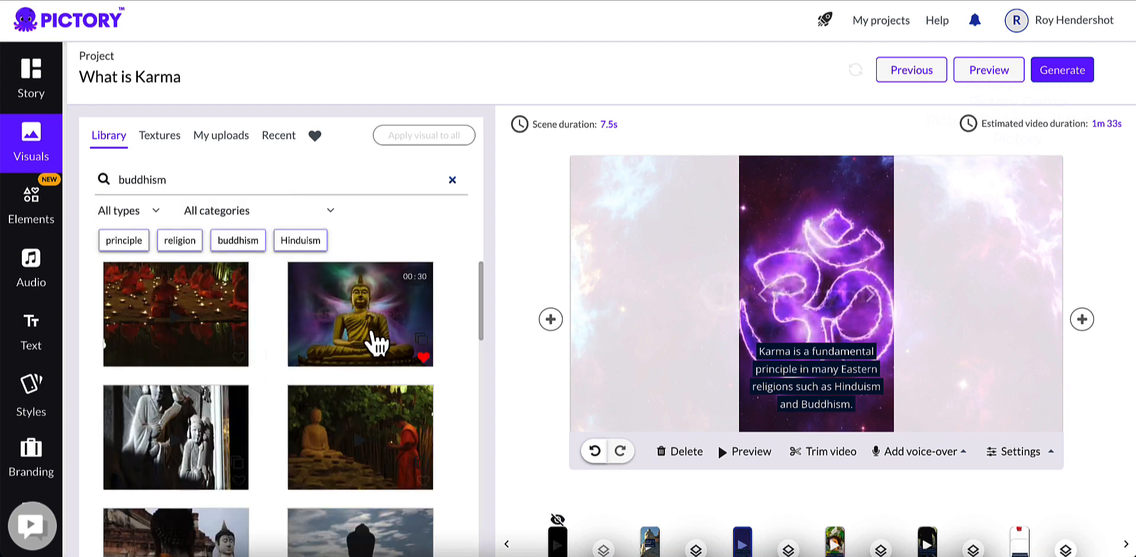
{"action": "left_click", "coordinate": [375, 342]}
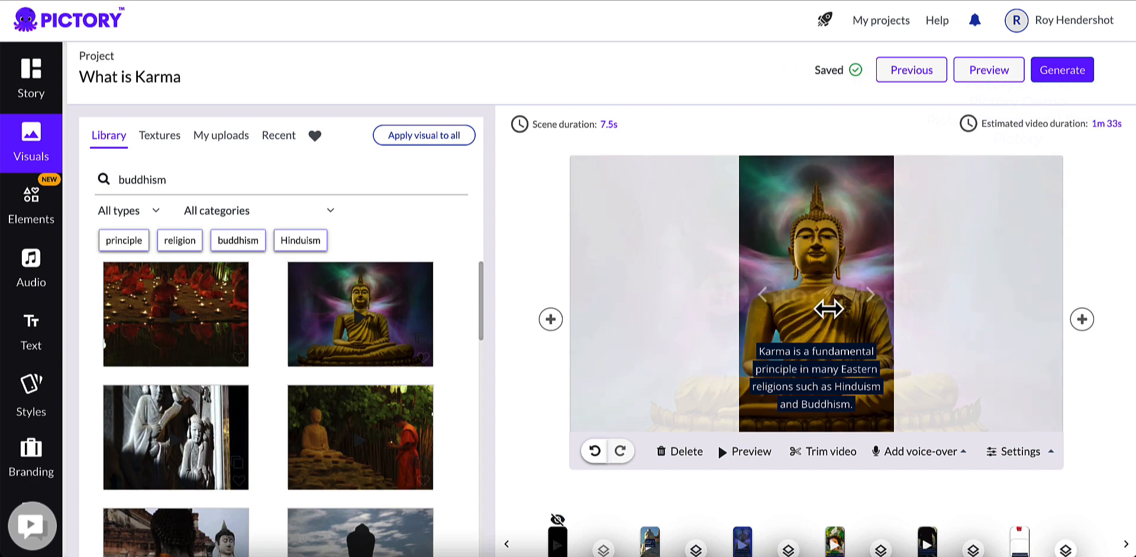
Step: Select scene 3 in the timeline to work on its background visual
{"action": "scroll", "coordinate": [822, 349], "scroll_direction": "down", "scroll_amount": 1}
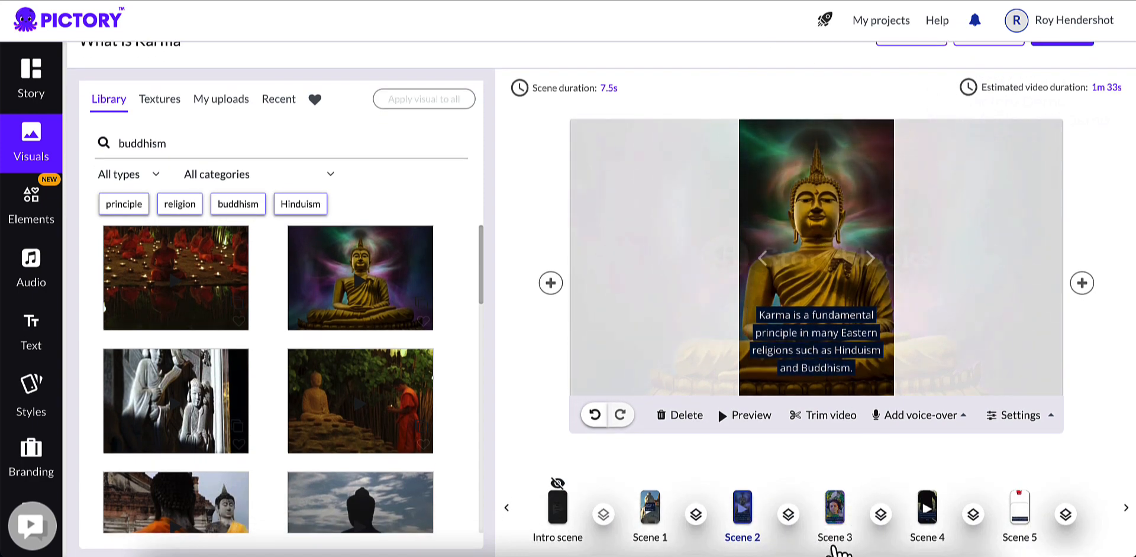
{"action": "left_click", "coordinate": [836, 535]}
{"action": "scroll", "coordinate": [862, 392], "scroll_direction": "down", "scroll_amount": 1}
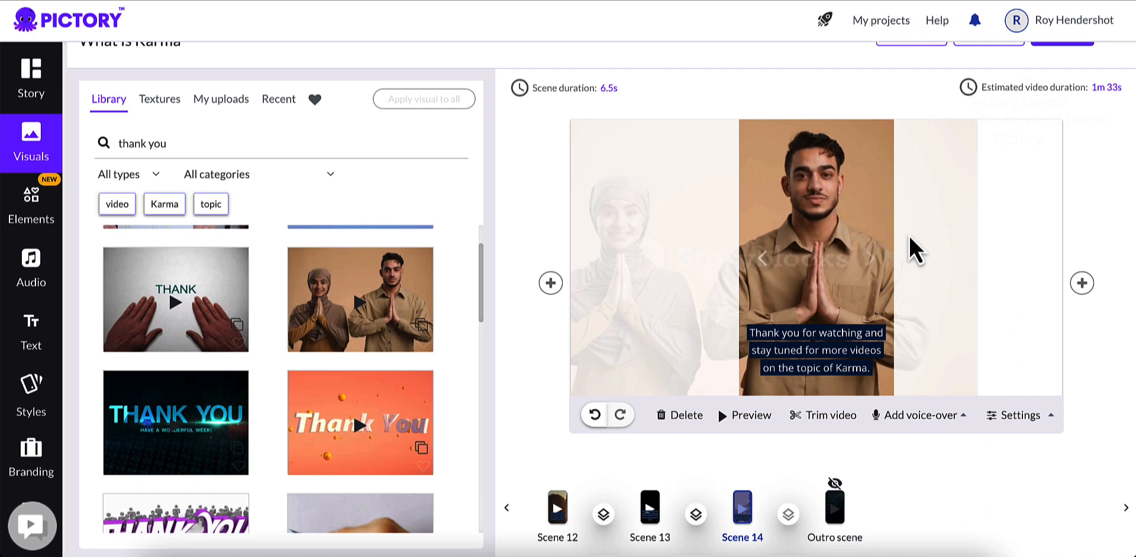
Step: Open the elements library to view the available stickers
{"action": "left_click", "coordinate": [36, 212]}
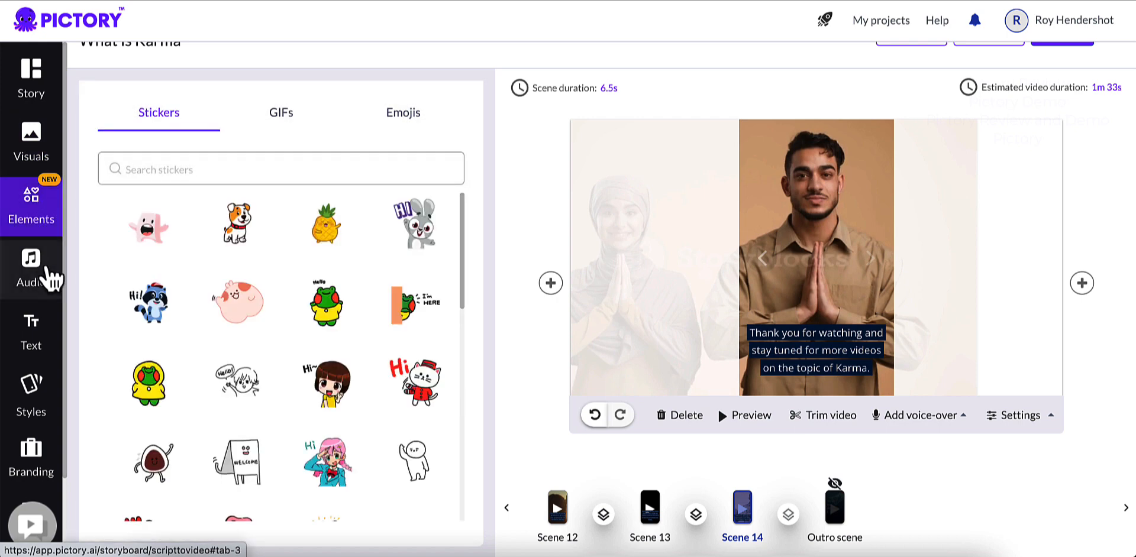
Step: Try out an enlarged sticker of the frog in a yellow raincoat over the man in scene 14, and delete it
{"action": "scroll", "coordinate": [323, 284], "scroll_direction": "down", "scroll_amount": 5}
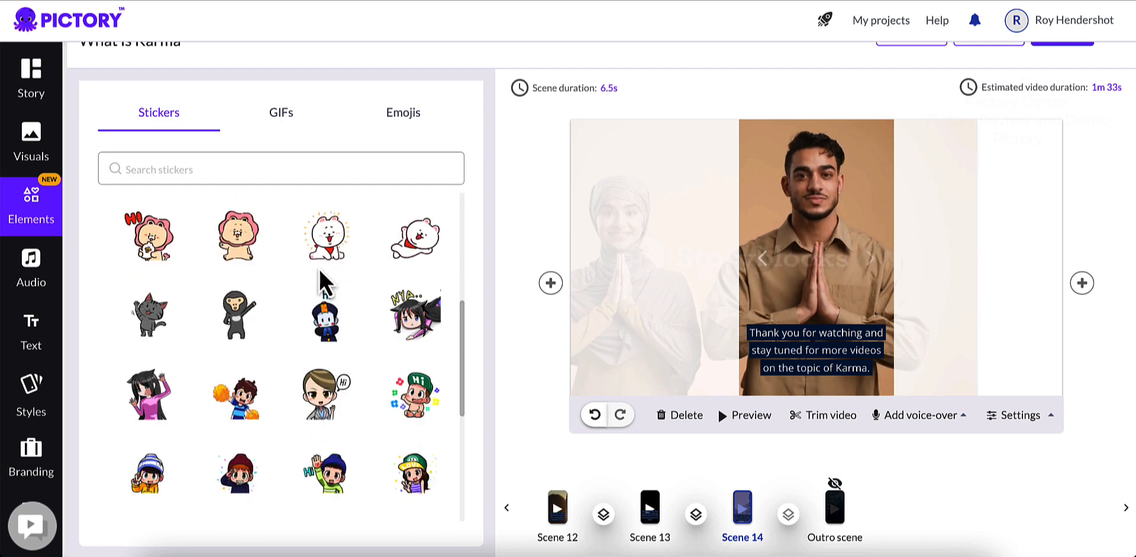
{"action": "scroll", "coordinate": [322, 284], "scroll_direction": "up", "scroll_amount": 2}
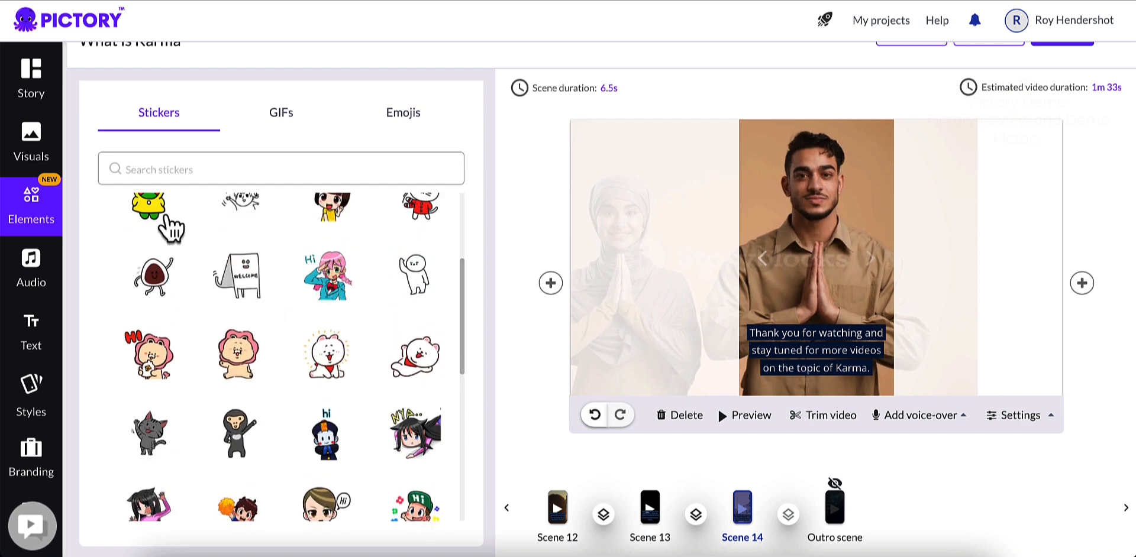
{"action": "left_click", "coordinate": [153, 212]}
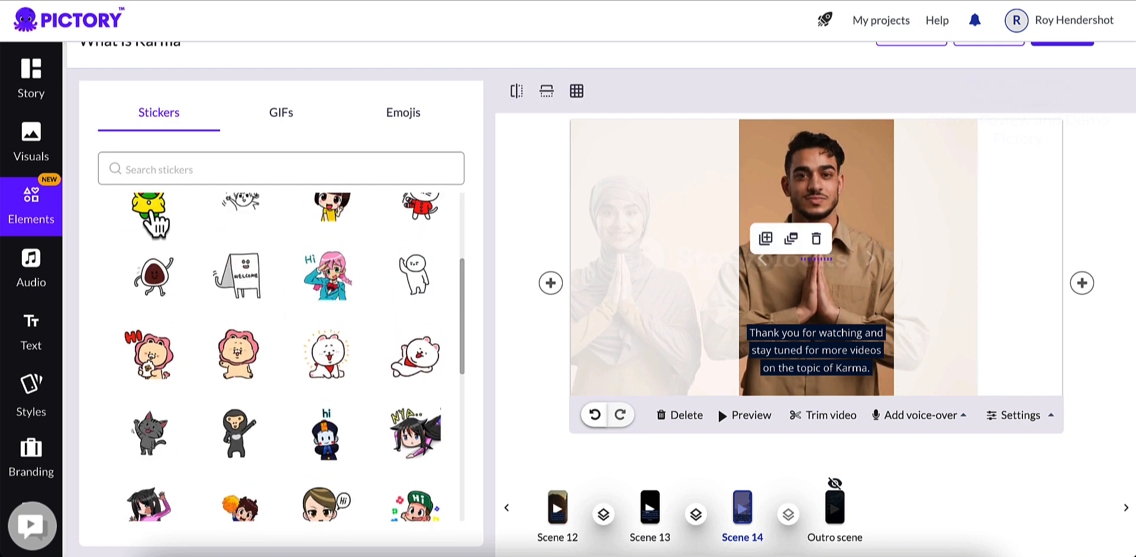
{"action": "left_click_drag", "start_coordinate": [818, 259], "coordinate": [787, 236]}
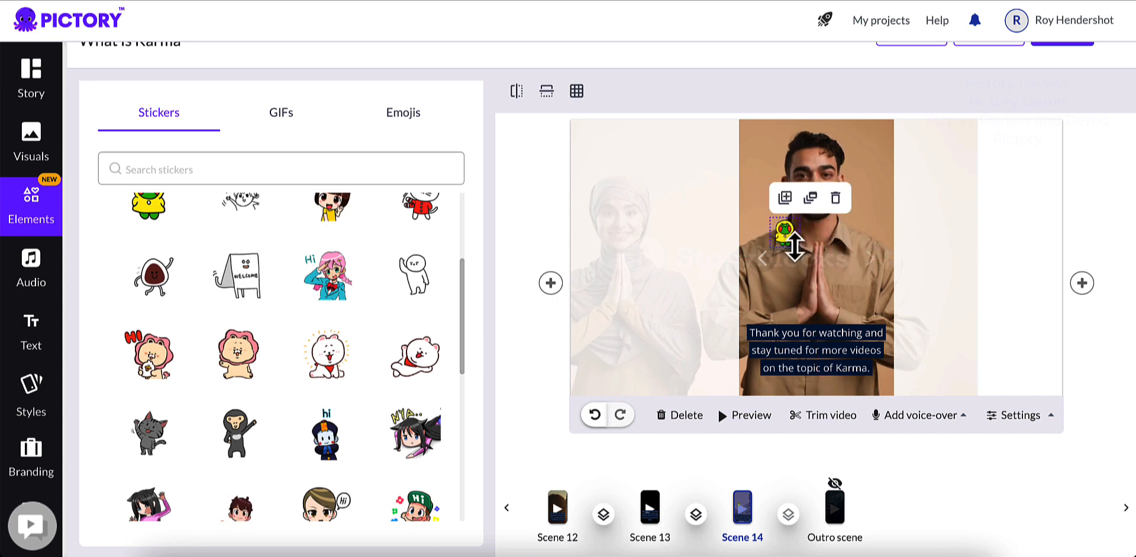
{"action": "left_click_drag", "start_coordinate": [796, 233], "coordinate": [786, 215]}
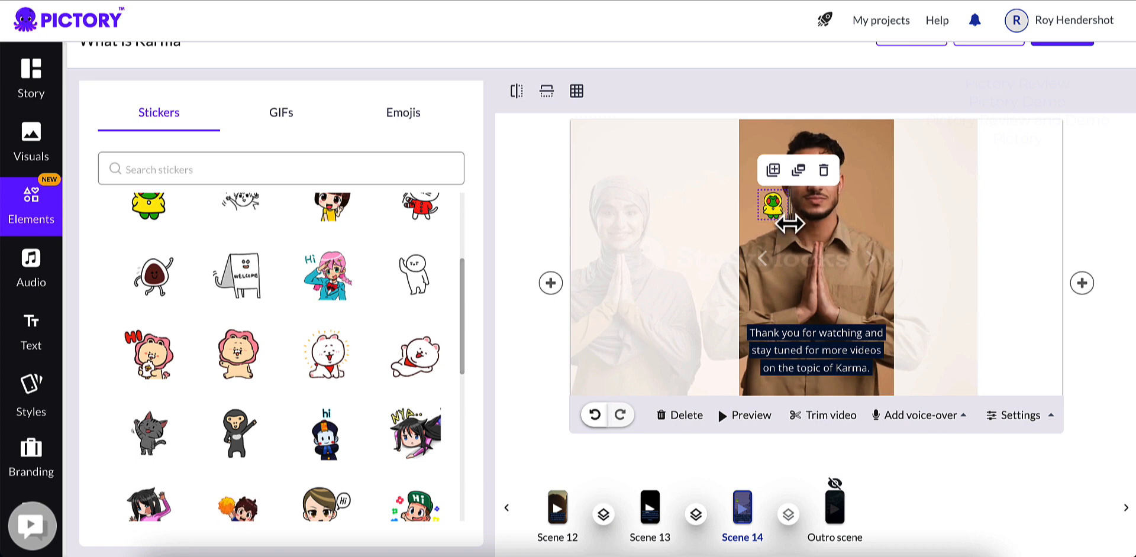
{"action": "left_click_drag", "start_coordinate": [790, 223], "coordinate": [876, 315]}
{"action": "left_click_drag", "start_coordinate": [828, 250], "coordinate": [818, 220]}
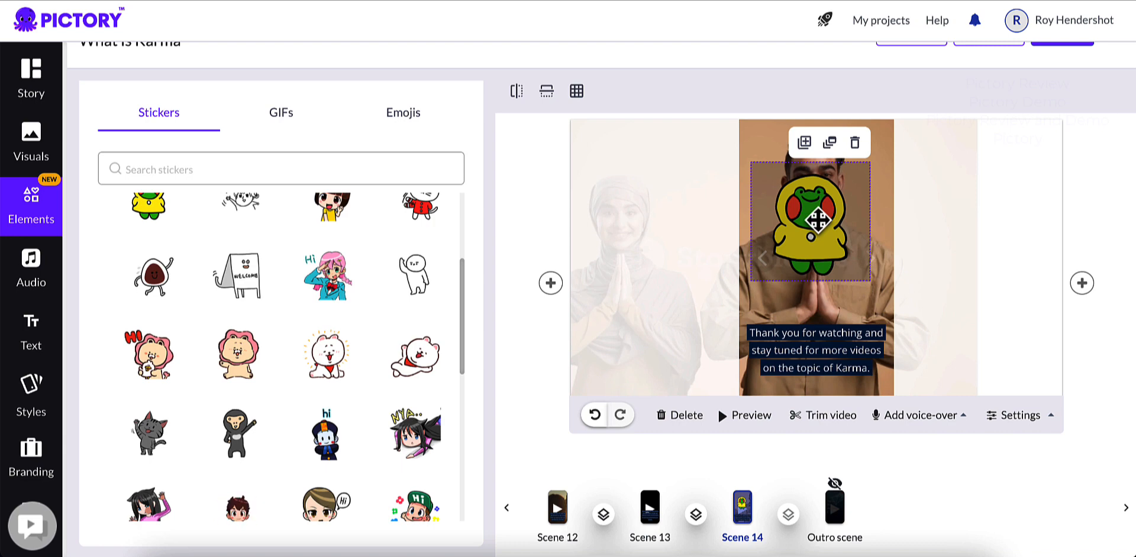
{"action": "key", "text": "Delete"}
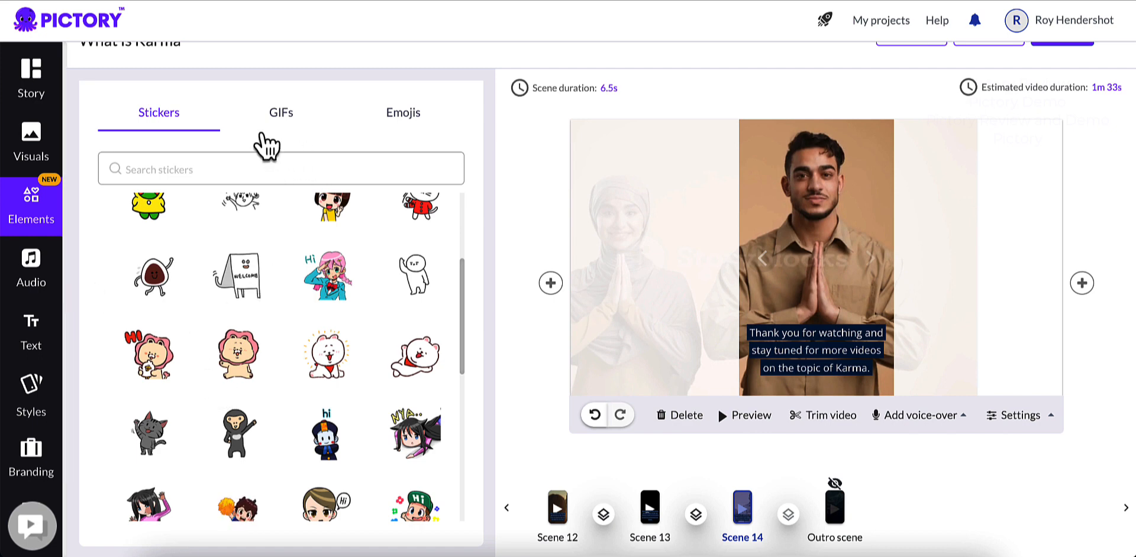
Step: View the available GIFs and emojis in the elements library
{"action": "left_click", "coordinate": [278, 138]}
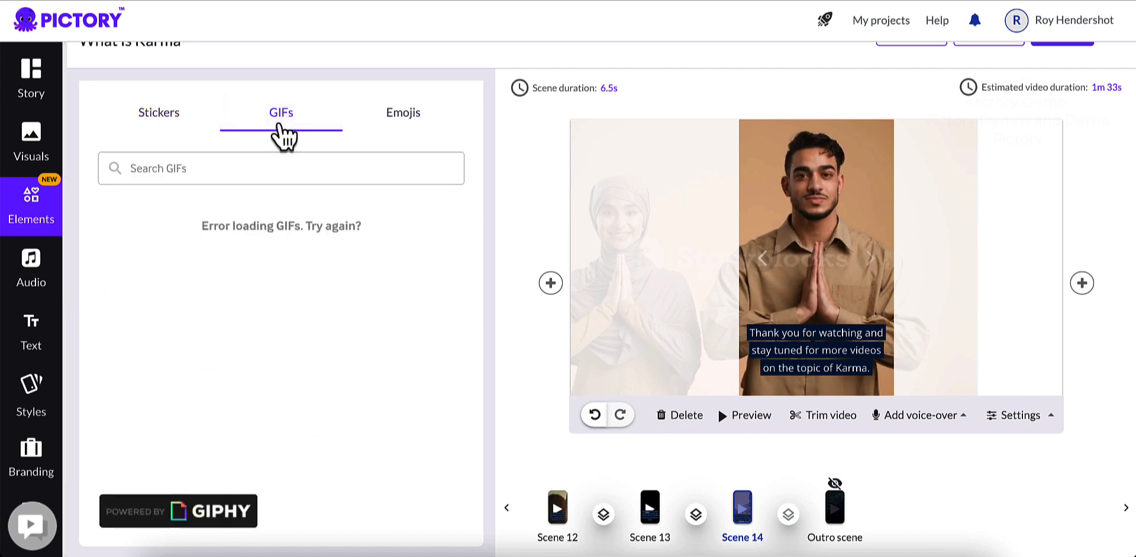
{"action": "left_click", "coordinate": [404, 122]}
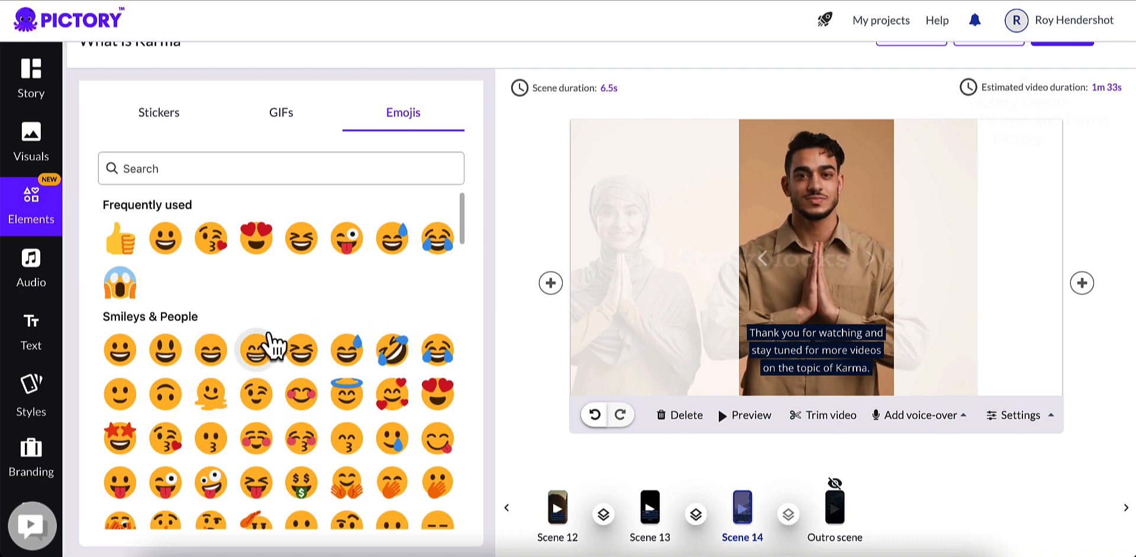
Step: Look through the background music library and listen to the applied Beautiful Stranger track
{"action": "left_click", "coordinate": [31, 272]}
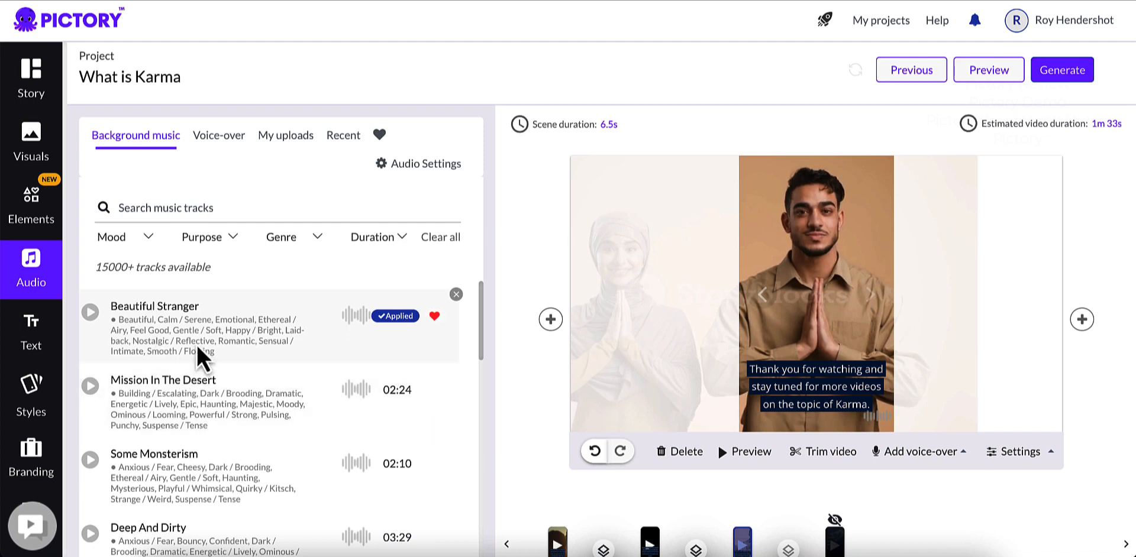
{"action": "scroll", "coordinate": [243, 339], "scroll_direction": "down", "scroll_amount": 1}
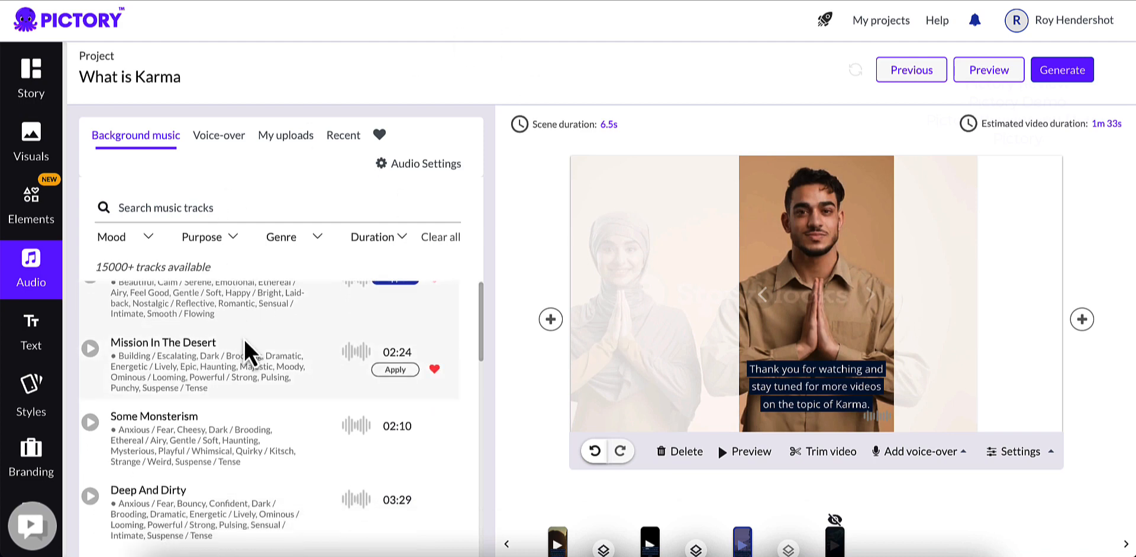
{"action": "scroll", "coordinate": [237, 337], "scroll_direction": "up", "scroll_amount": 1}
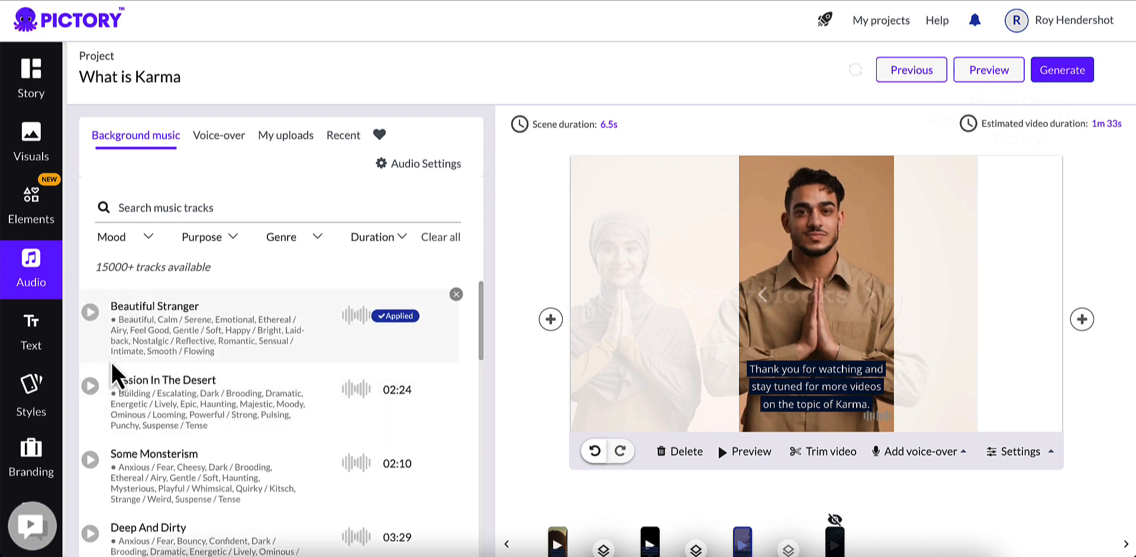
{"action": "key", "text": "XF86AudioRaiseVolume"}
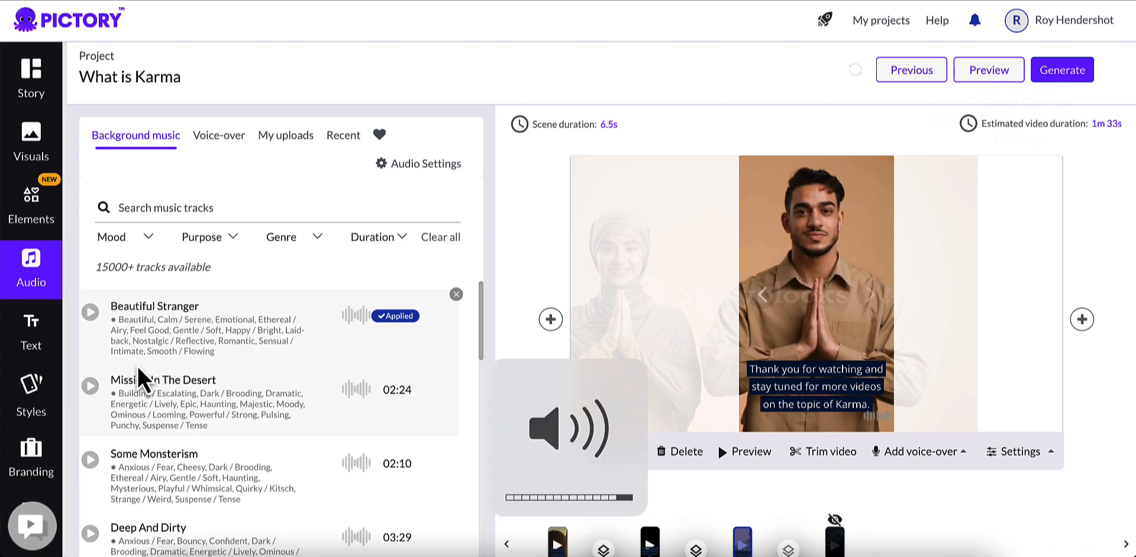
{"action": "key", "text": "XF86AudioLowerVolume"}
{"action": "key", "text": "XF86AudioLowerVolume"}
{"action": "key", "text": "XF86AudioLowerVolume"}
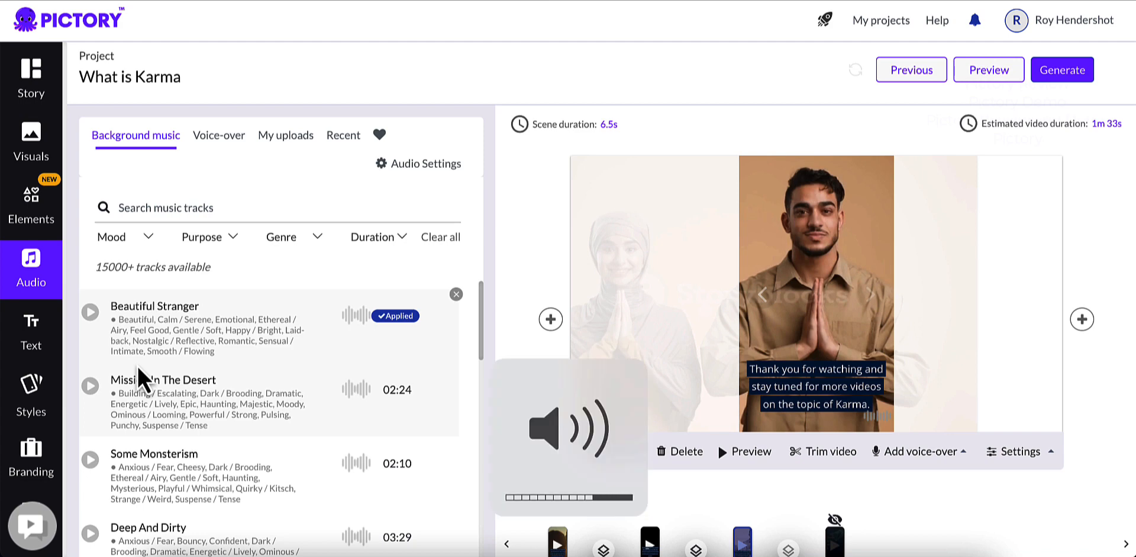
{"action": "left_click", "coordinate": [90, 312]}
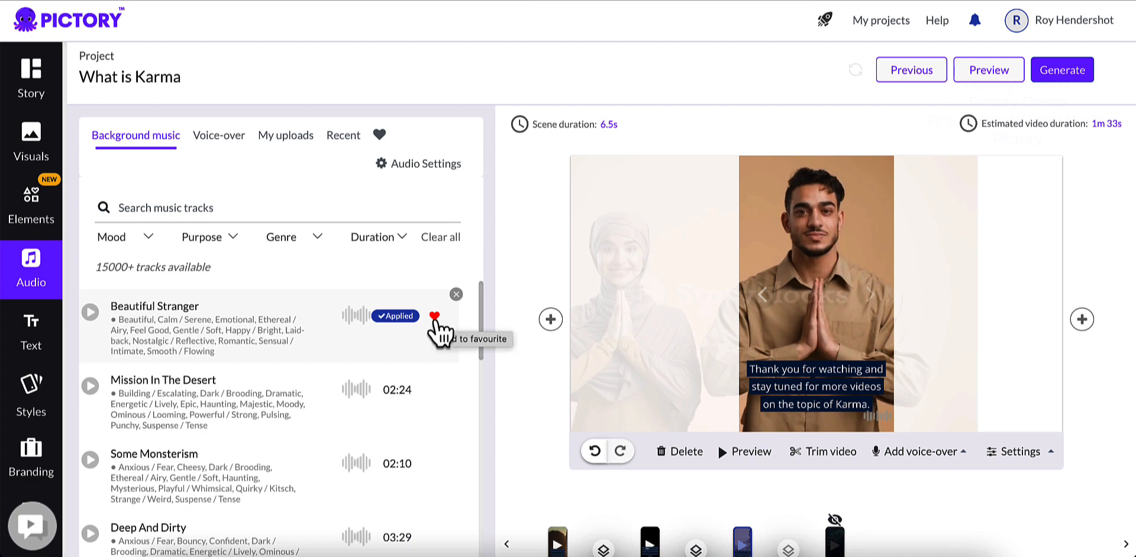
Step: Search the background music tracks for "sunday morning"
{"action": "left_click", "coordinate": [244, 210]}
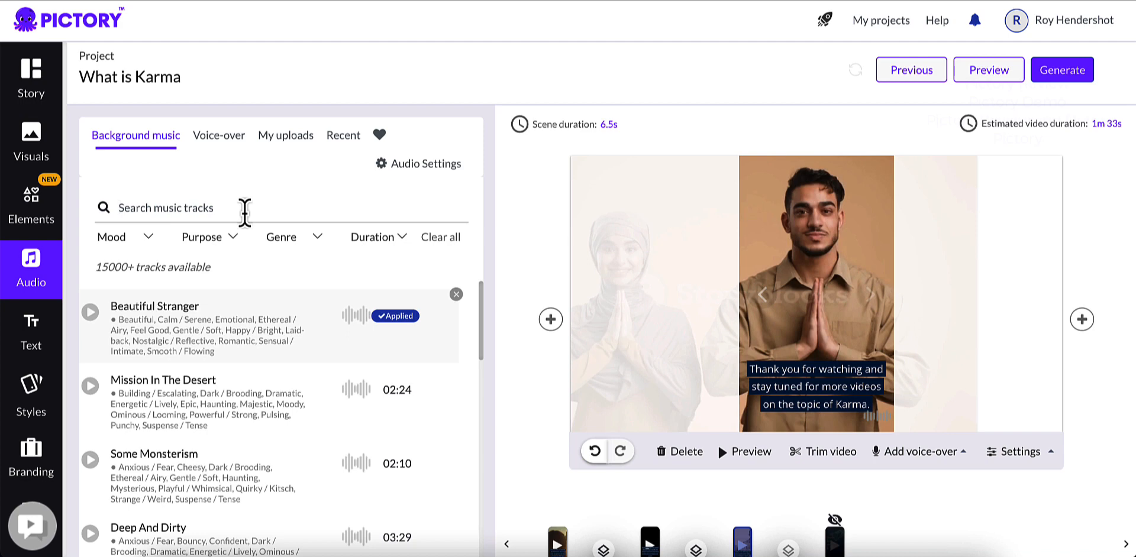
{"action": "type", "text": "sun"}
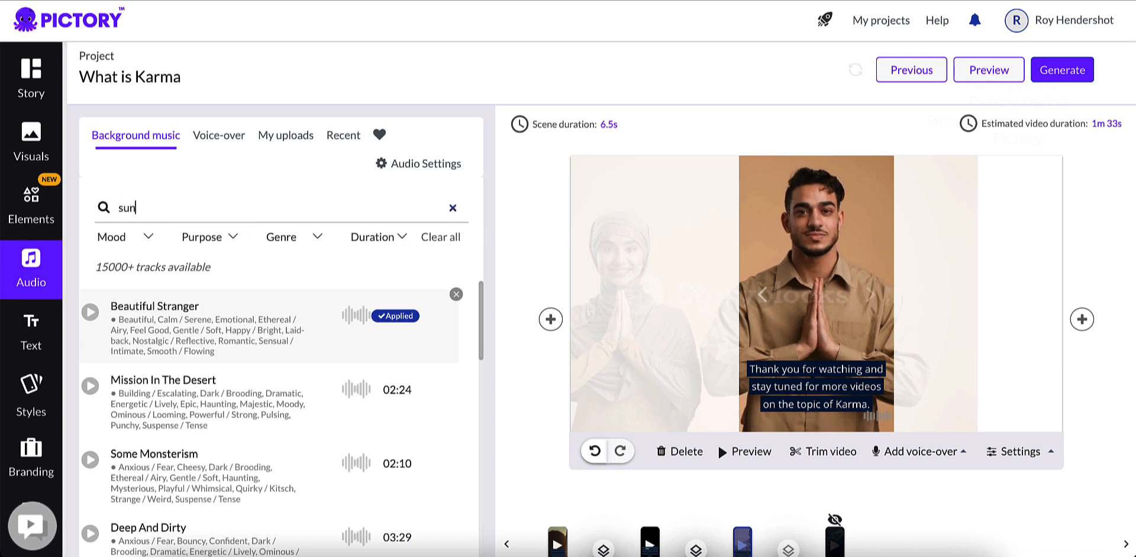
{"action": "type", "text": "day morning"}
{"action": "key", "text": "Return"}
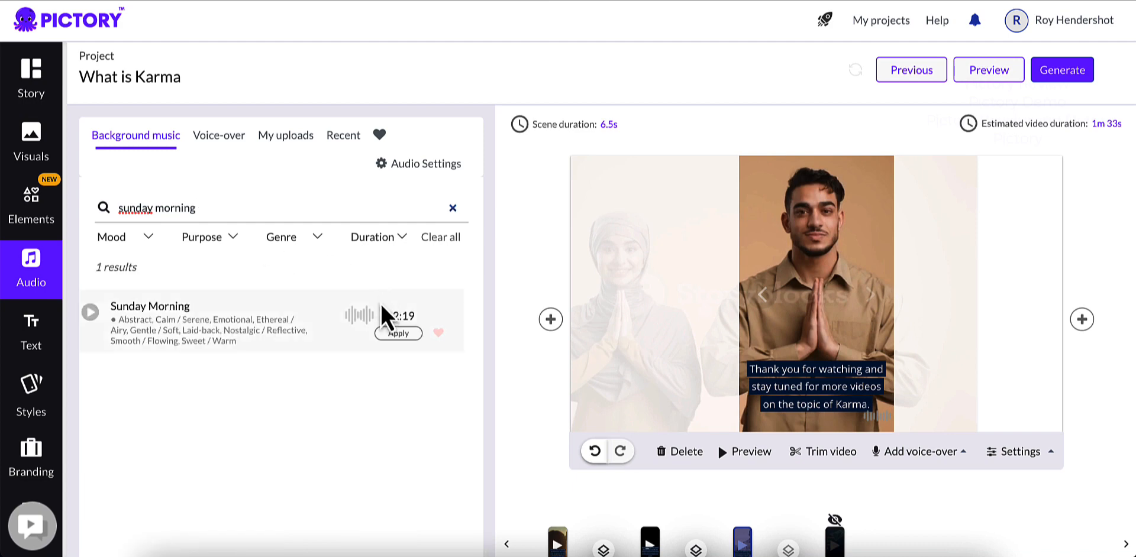
Step: Mark the Sunday Morning track as a favorite and apply it as the video's background music
{"action": "left_click", "coordinate": [438, 333]}
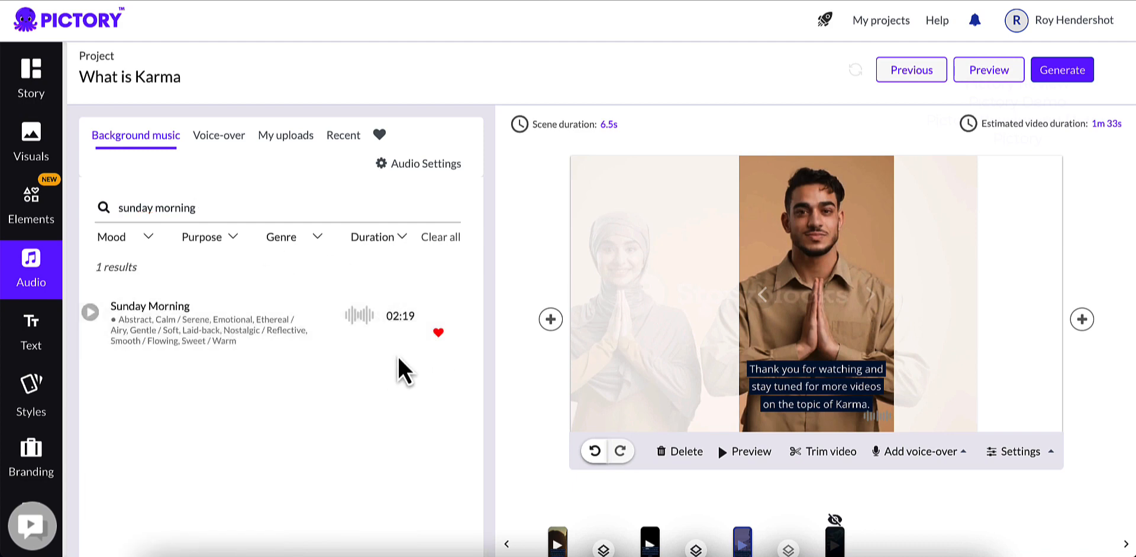
{"action": "left_click", "coordinate": [395, 332]}
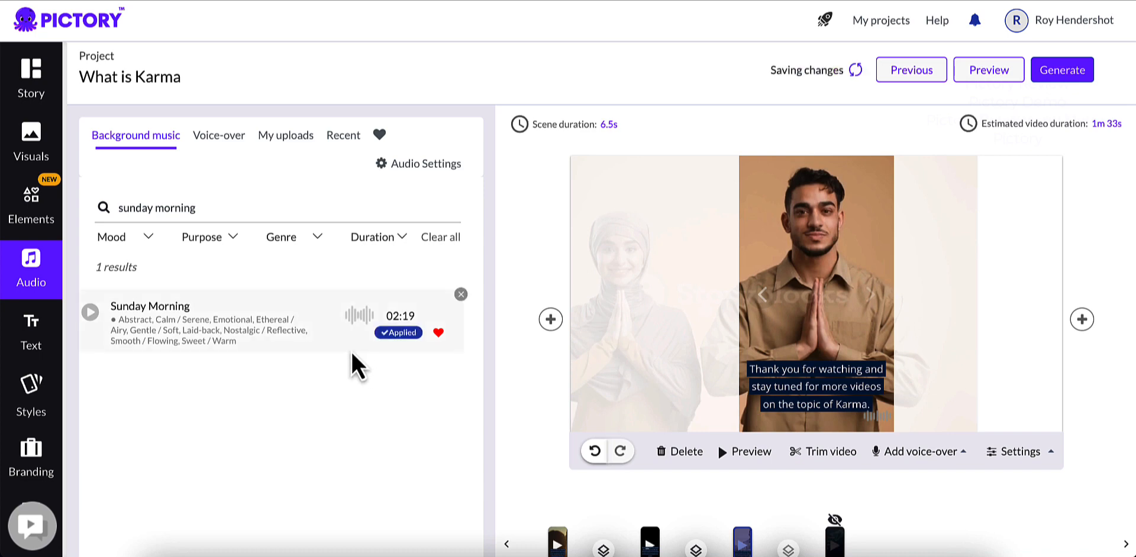
{"action": "left_click", "coordinate": [90, 313]}
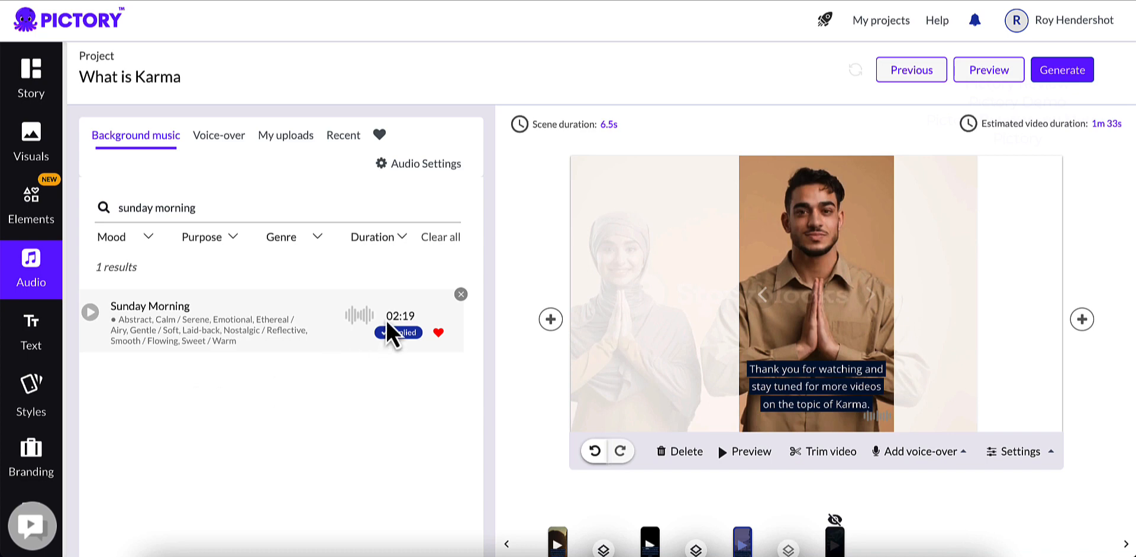
Step: Set the background music volume to 10% in the audio settings
{"action": "left_click_drag", "start_coordinate": [224, 208], "coordinate": [101, 204]}
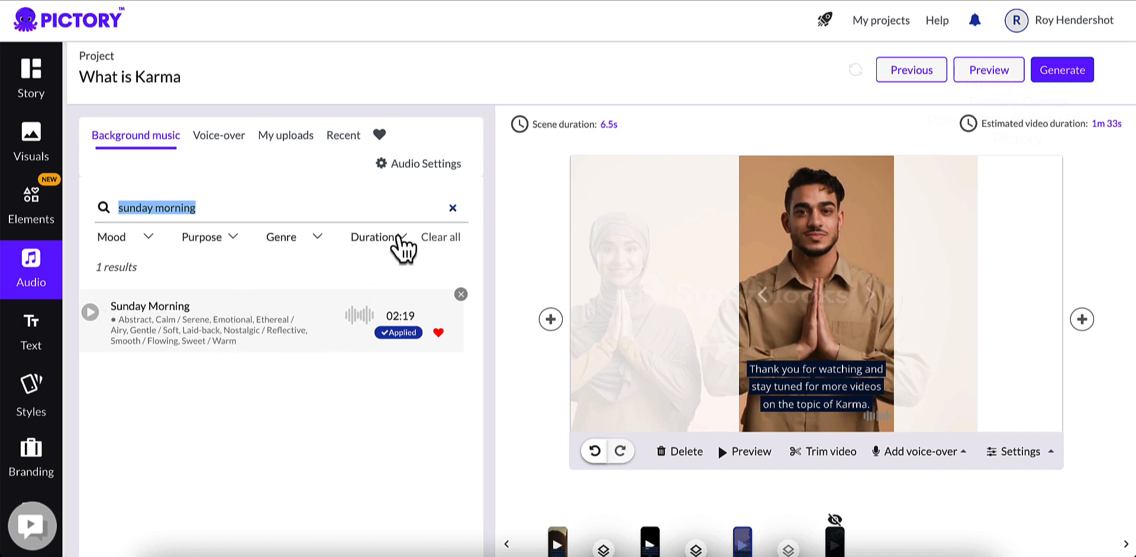
{"action": "left_click", "coordinate": [405, 168]}
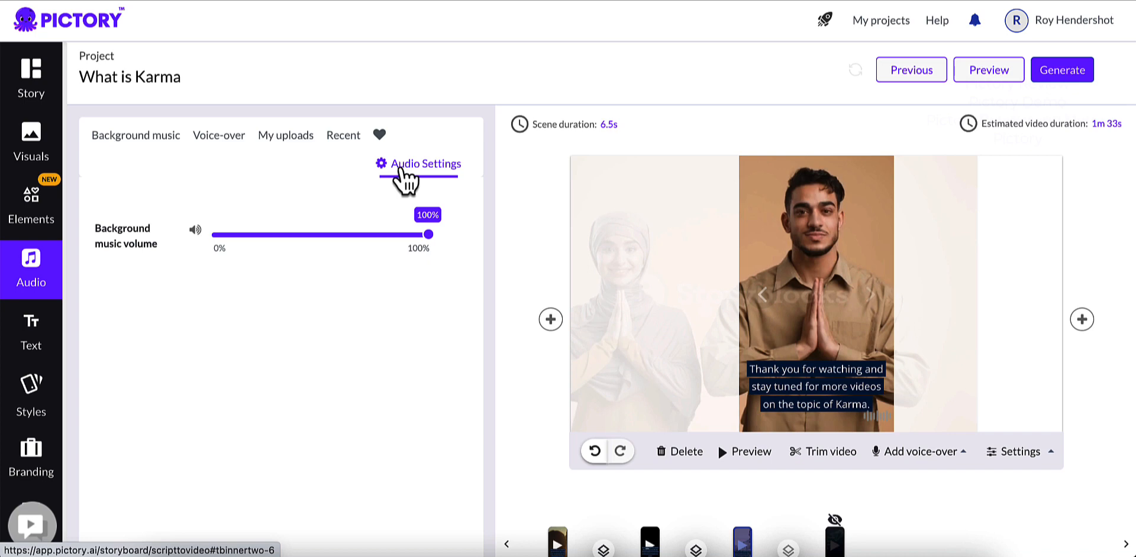
{"action": "left_click_drag", "start_coordinate": [428, 234], "coordinate": [234, 241]}
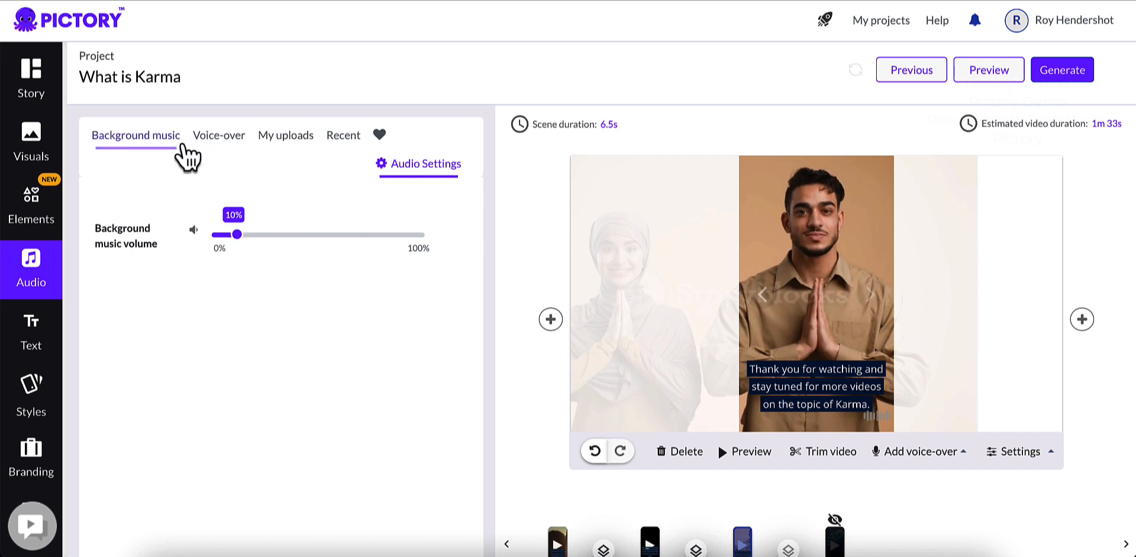
Step: Look through the AI voice-over voices for each English accent and check the available region filters
{"action": "left_click", "coordinate": [220, 142]}
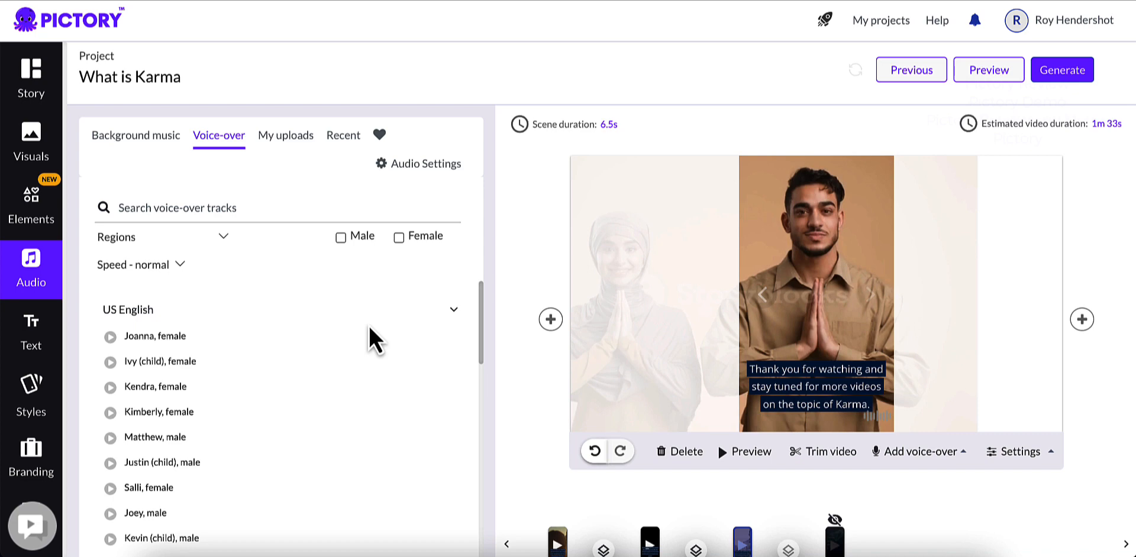
{"action": "scroll", "coordinate": [305, 295], "scroll_direction": "down", "scroll_amount": 3}
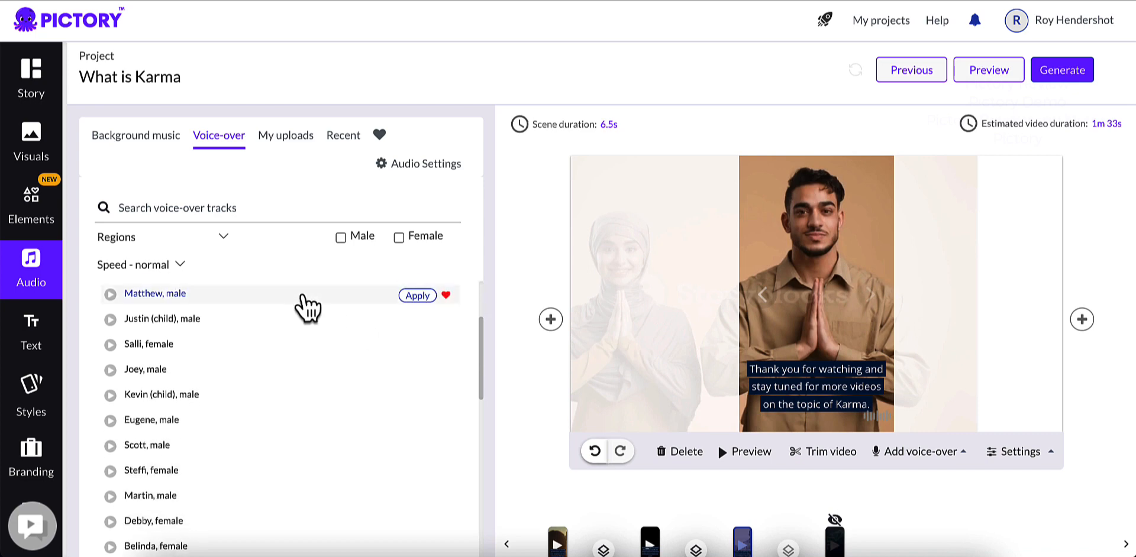
{"action": "scroll", "coordinate": [305, 302], "scroll_direction": "up", "scroll_amount": 3}
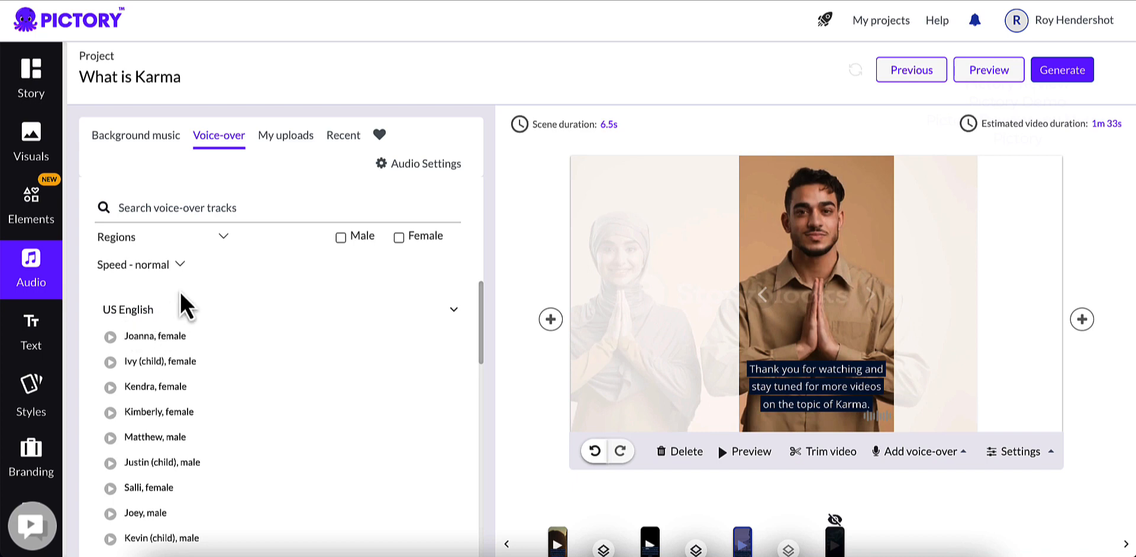
{"action": "scroll", "coordinate": [132, 355], "scroll_direction": "down", "scroll_amount": 3}
{"action": "scroll", "coordinate": [134, 350], "scroll_direction": "up", "scroll_amount": 3}
{"action": "scroll", "coordinate": [157, 370], "scroll_direction": "down", "scroll_amount": 8}
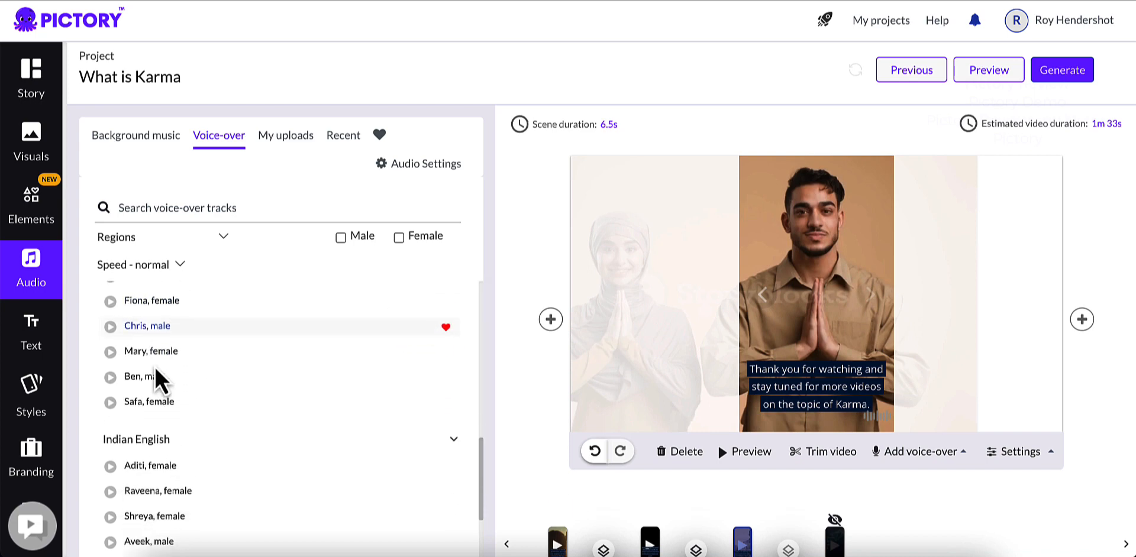
{"action": "scroll", "coordinate": [156, 371], "scroll_direction": "down", "scroll_amount": 4}
{"action": "scroll", "coordinate": [156, 375], "scroll_direction": "up", "scroll_amount": 1}
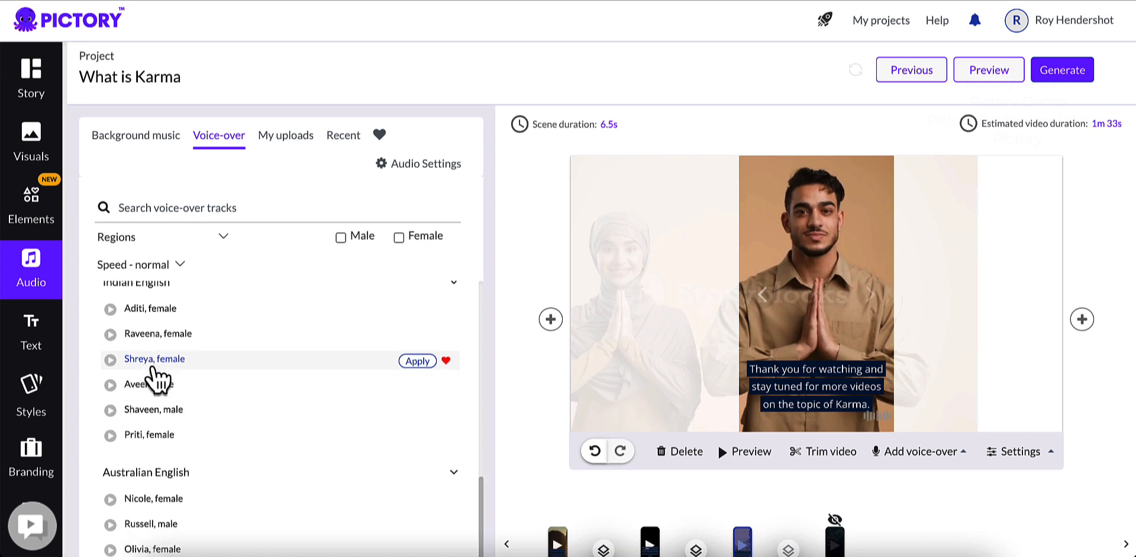
{"action": "scroll", "coordinate": [153, 375], "scroll_direction": "down", "scroll_amount": 4}
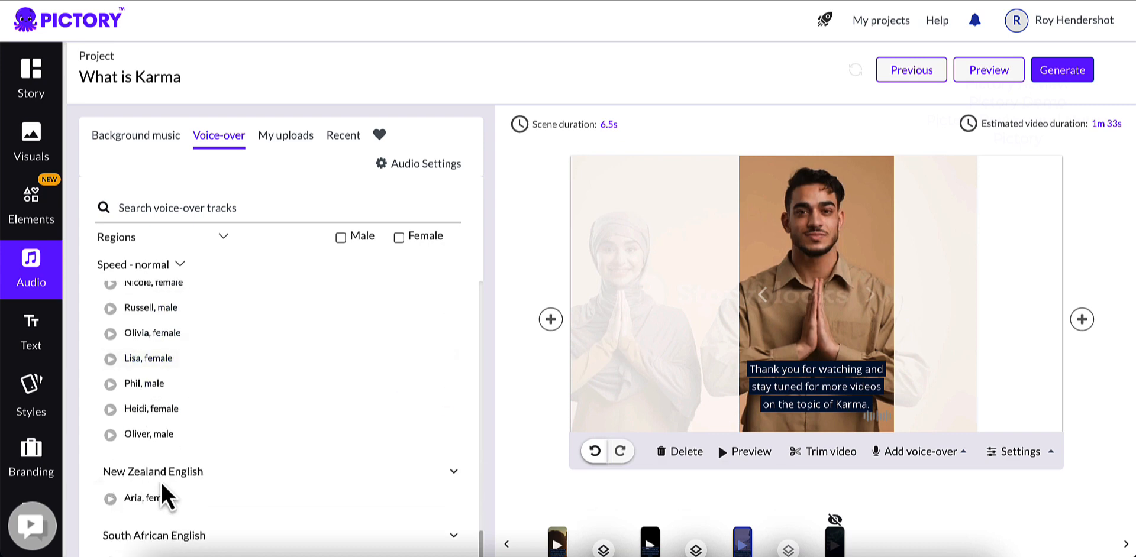
{"action": "scroll", "coordinate": [161, 482], "scroll_direction": "up", "scroll_amount": 15}
{"action": "left_click", "coordinate": [224, 237]}
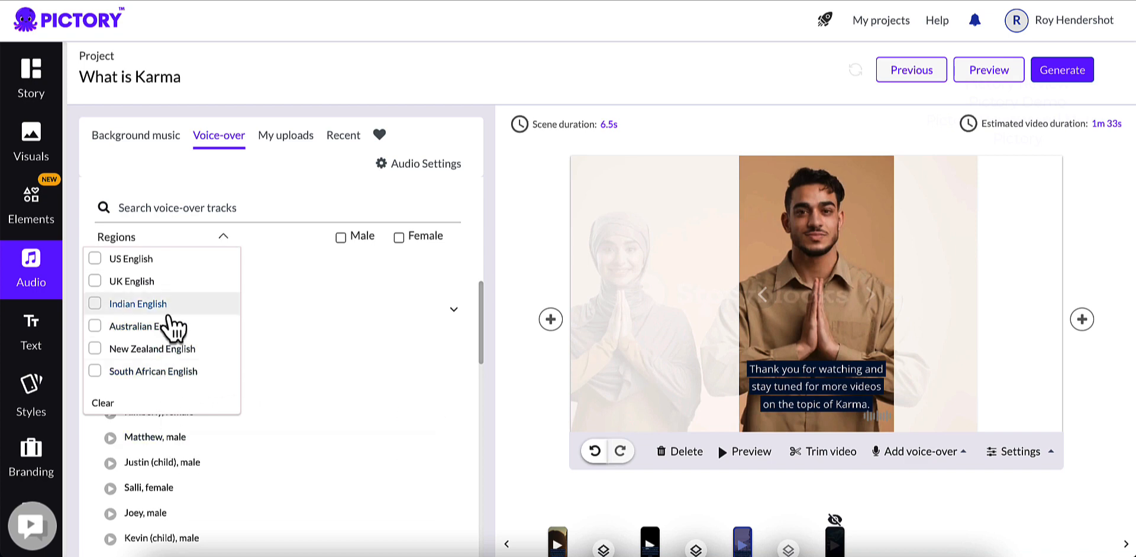
{"action": "scroll", "coordinate": [173, 328], "scroll_direction": "down", "scroll_amount": 1}
{"action": "scroll", "coordinate": [182, 317], "scroll_direction": "up", "scroll_amount": 1}
{"action": "left_click", "coordinate": [279, 276]}
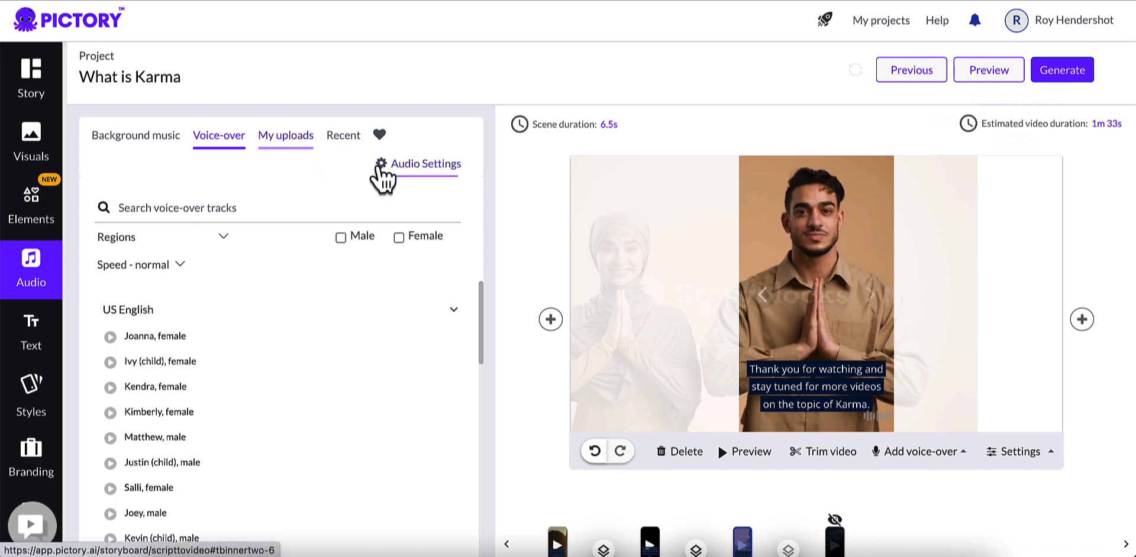
Step: View the voice-over upload area and the recently uploaded voice-over files
{"action": "left_click", "coordinate": [299, 144]}
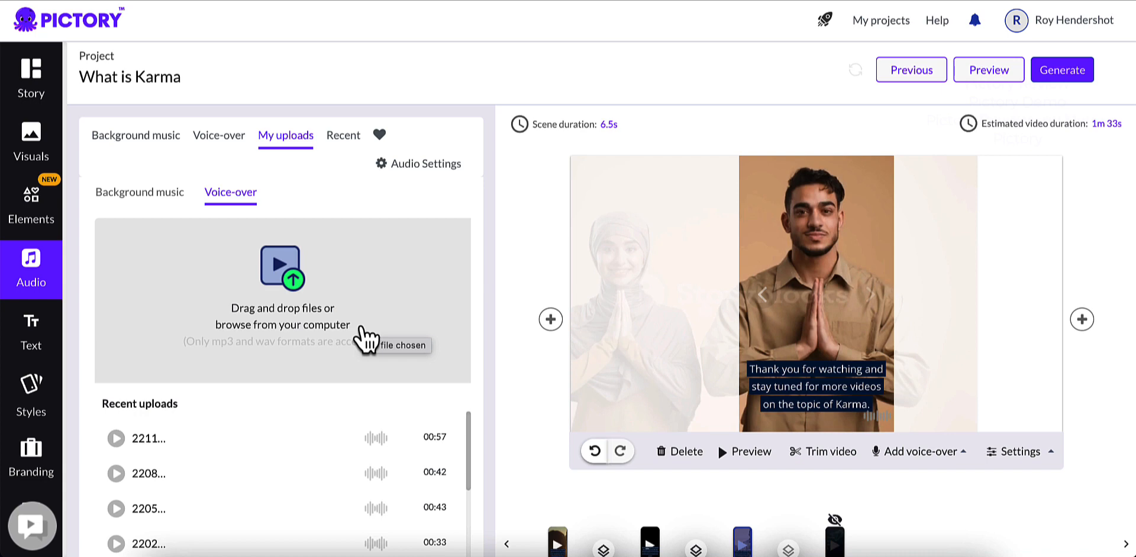
{"action": "mouse_move", "coordinate": [201, 456]}
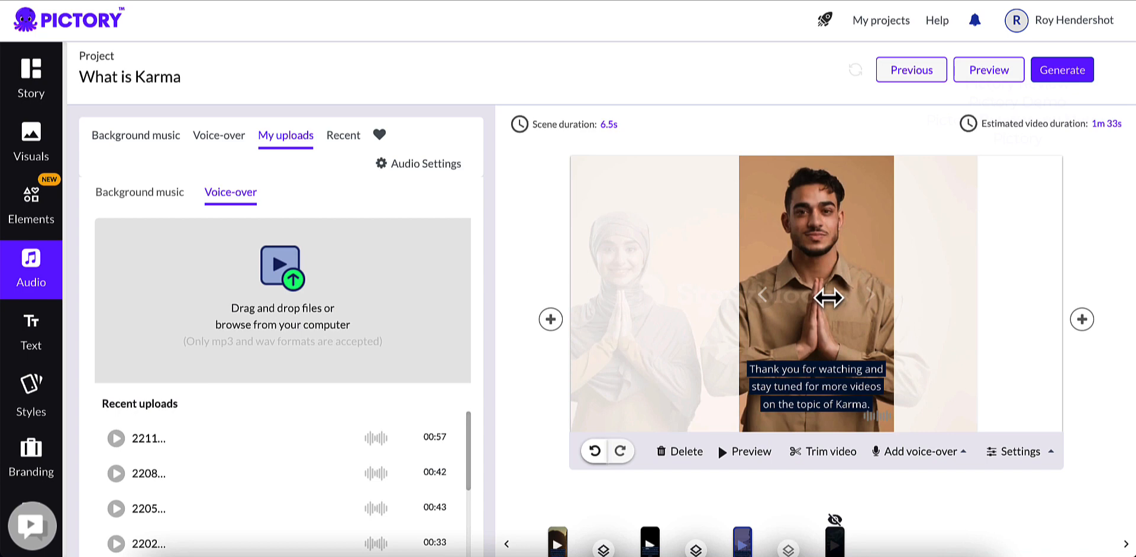
Step: Return to the AI voice-over list and listen to the US English voice Joanna
{"action": "left_click", "coordinate": [226, 142]}
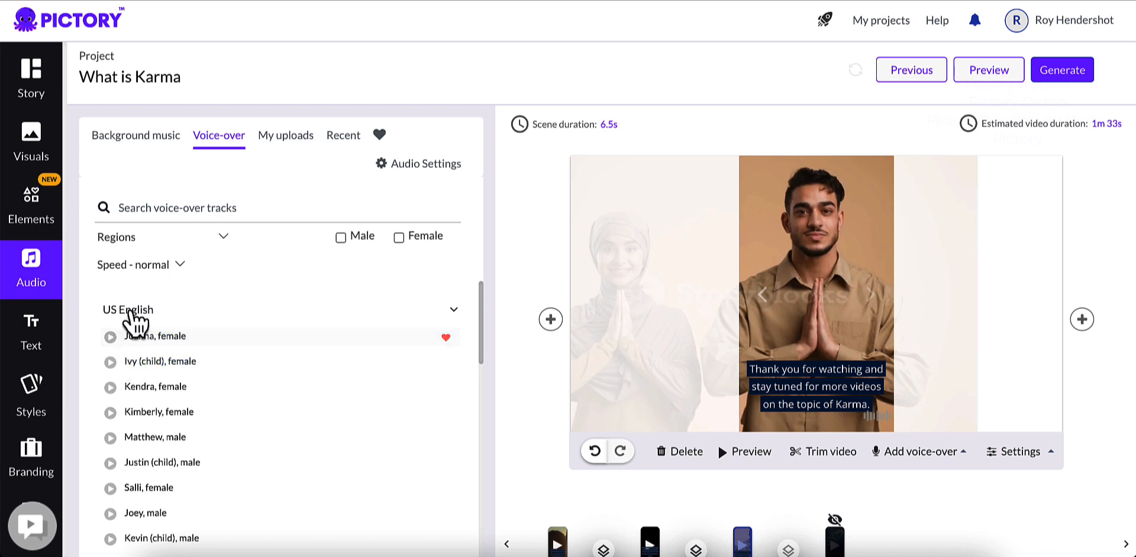
{"action": "scroll", "coordinate": [131, 316], "scroll_direction": "down", "scroll_amount": 2}
{"action": "scroll", "coordinate": [126, 337], "scroll_direction": "up", "scroll_amount": 2}
{"action": "mouse_move", "coordinate": [116, 346]}
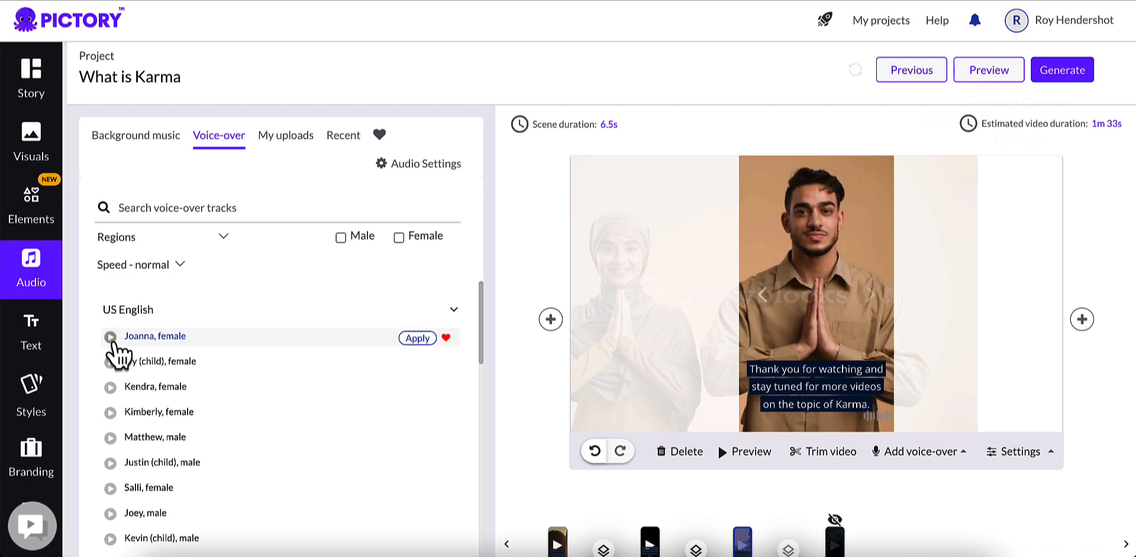
{"action": "left_click", "coordinate": [111, 338]}
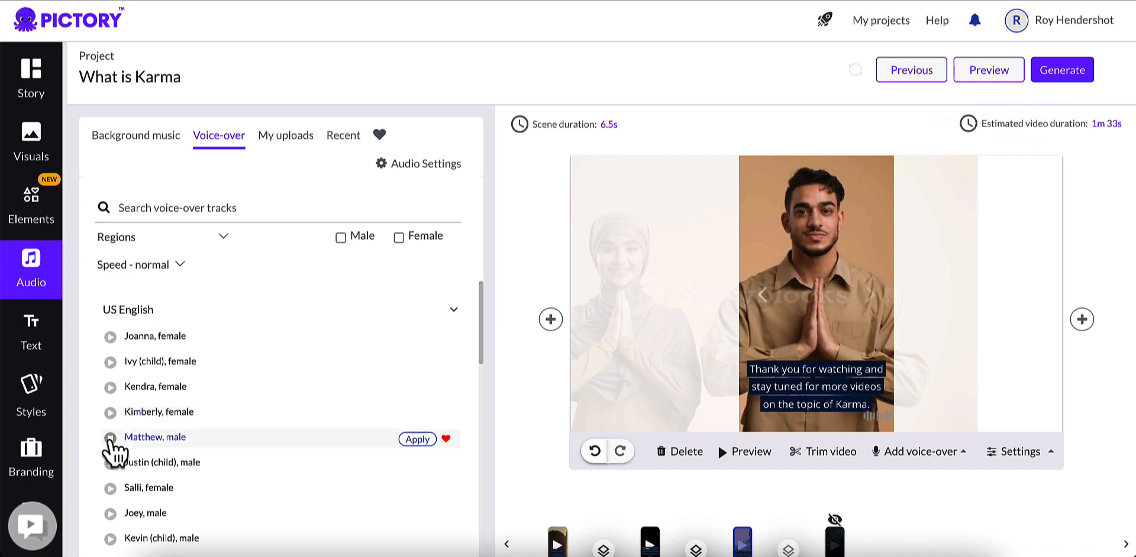
Step: Listen to the samples of the US English voices Salli and Joey
{"action": "scroll", "coordinate": [155, 441], "scroll_direction": "down", "scroll_amount": 1}
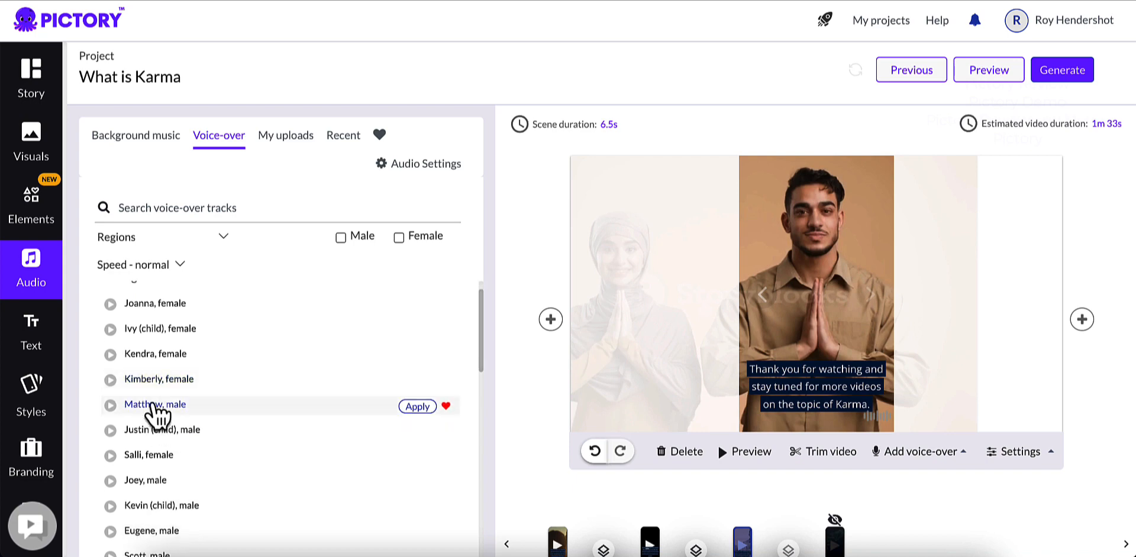
{"action": "left_click", "coordinate": [109, 460]}
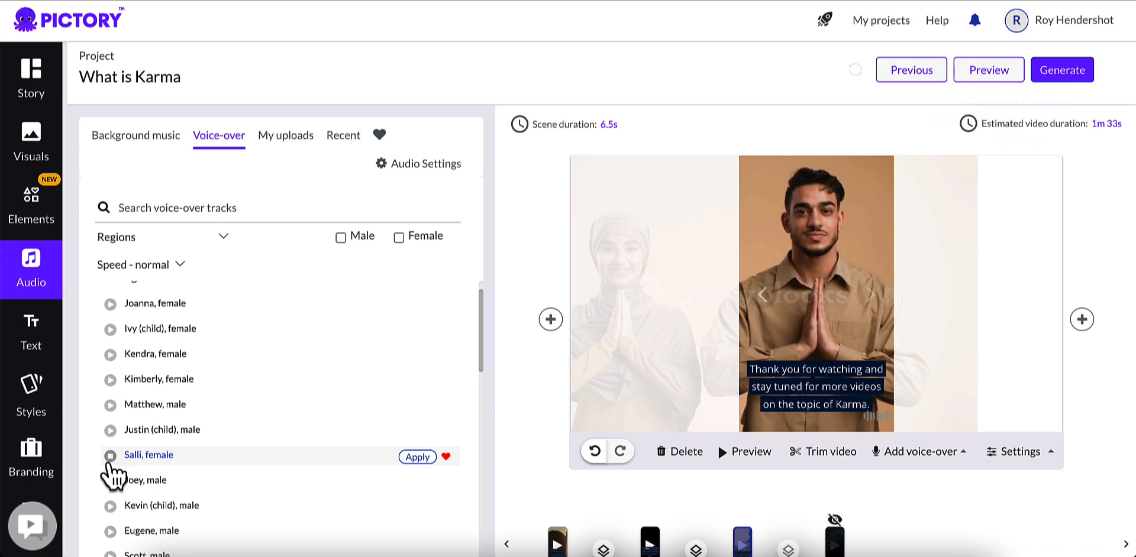
{"action": "left_click", "coordinate": [109, 483]}
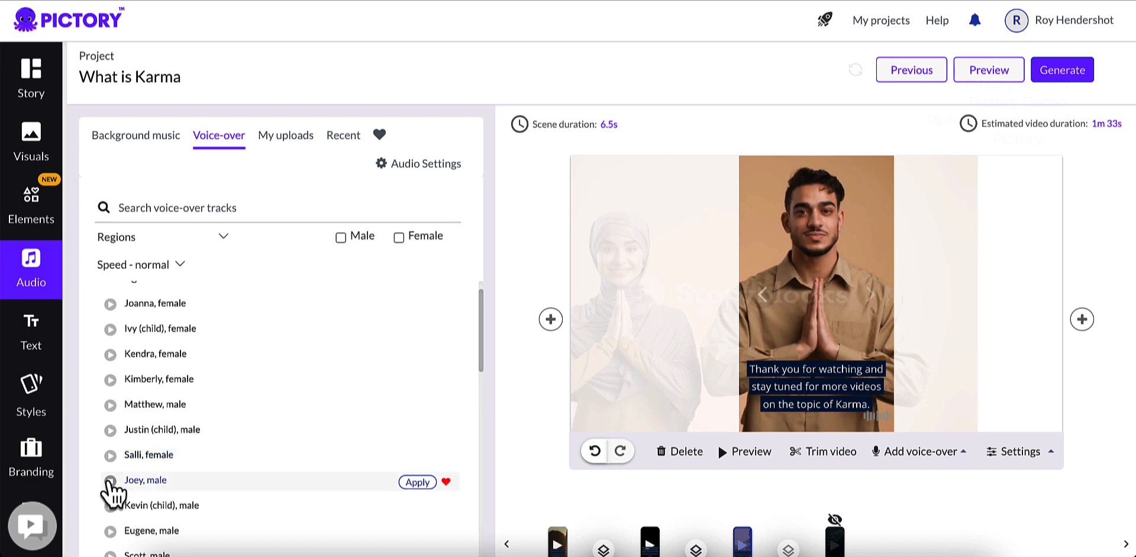
Step: Apply the Australian English voice Olivia as the video's voice-over and stop its sample
{"action": "scroll", "coordinate": [187, 438], "scroll_direction": "down", "scroll_amount": 5}
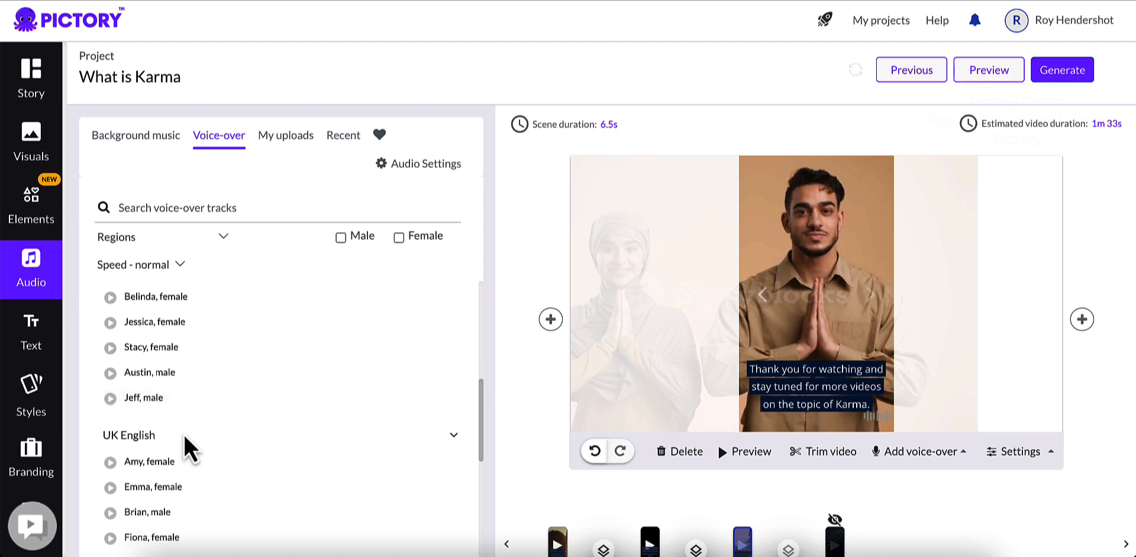
{"action": "scroll", "coordinate": [183, 437], "scroll_direction": "down", "scroll_amount": 6}
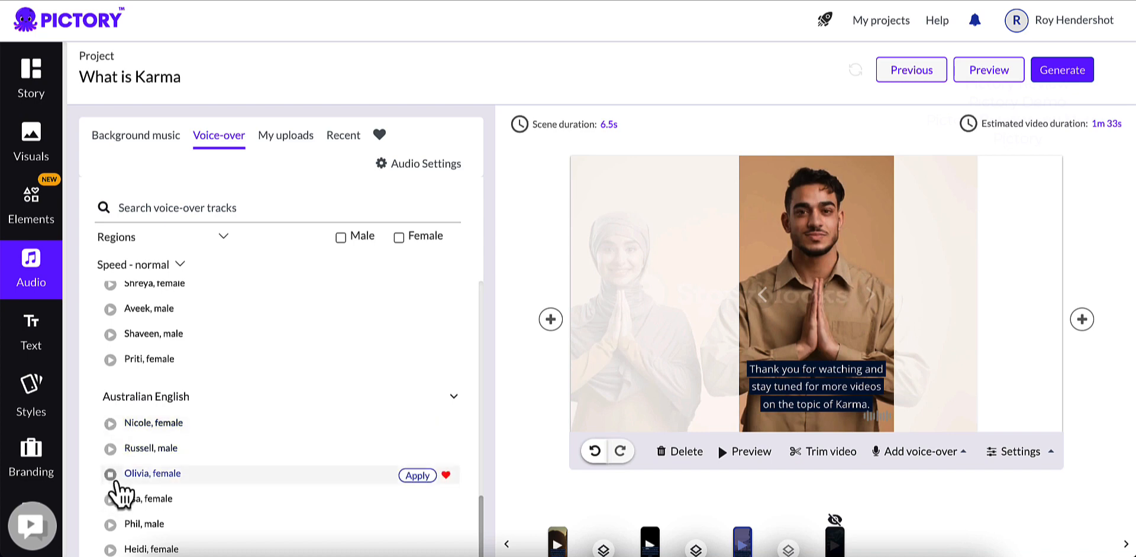
{"action": "left_click", "coordinate": [417, 475]}
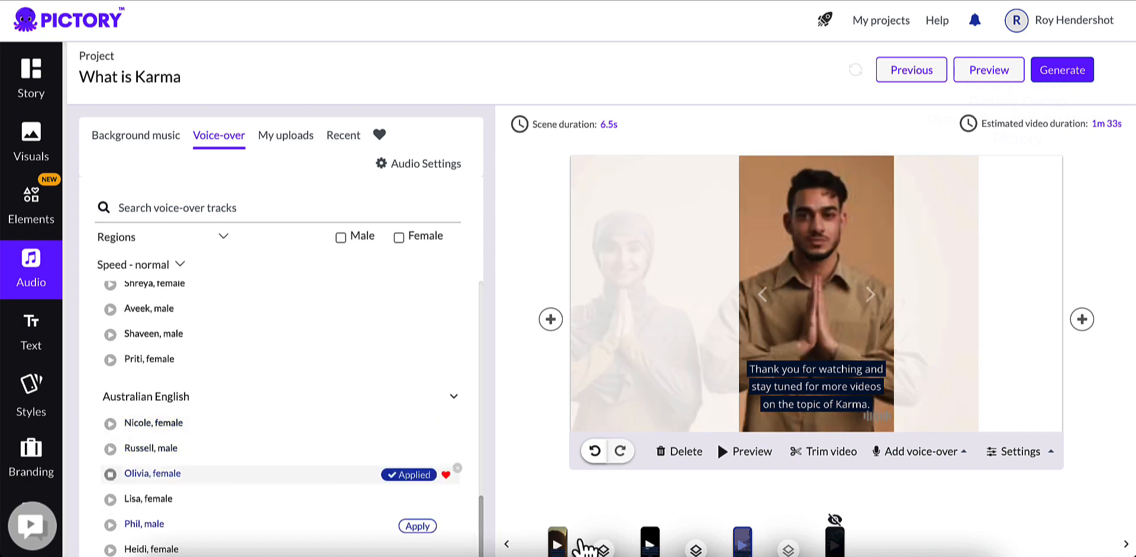
{"action": "left_click", "coordinate": [110, 474]}
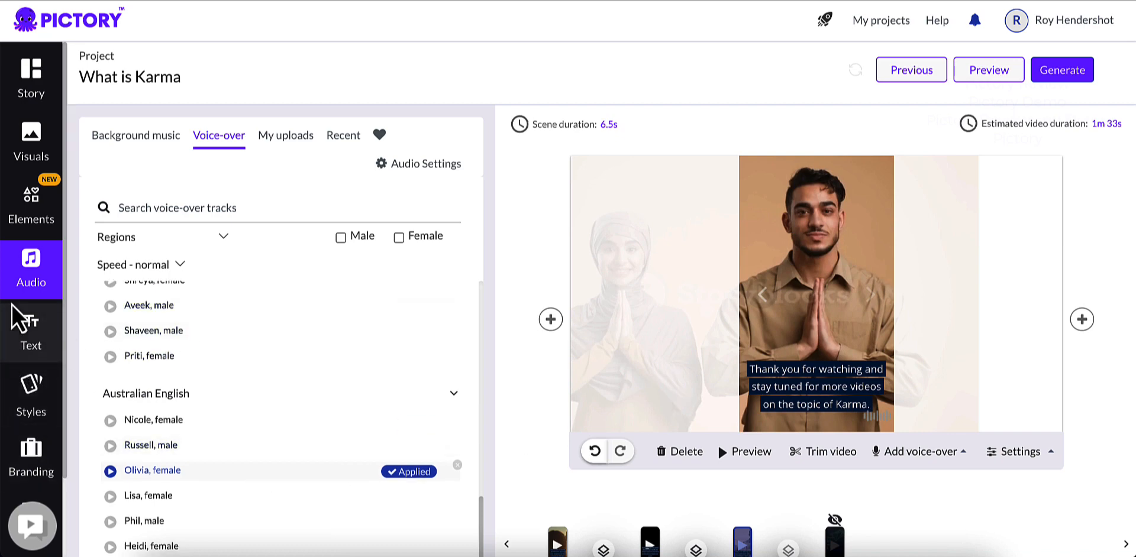
Step: Look over the text formats, the Corporate template styles and the intro branding options
{"action": "left_click", "coordinate": [32, 331]}
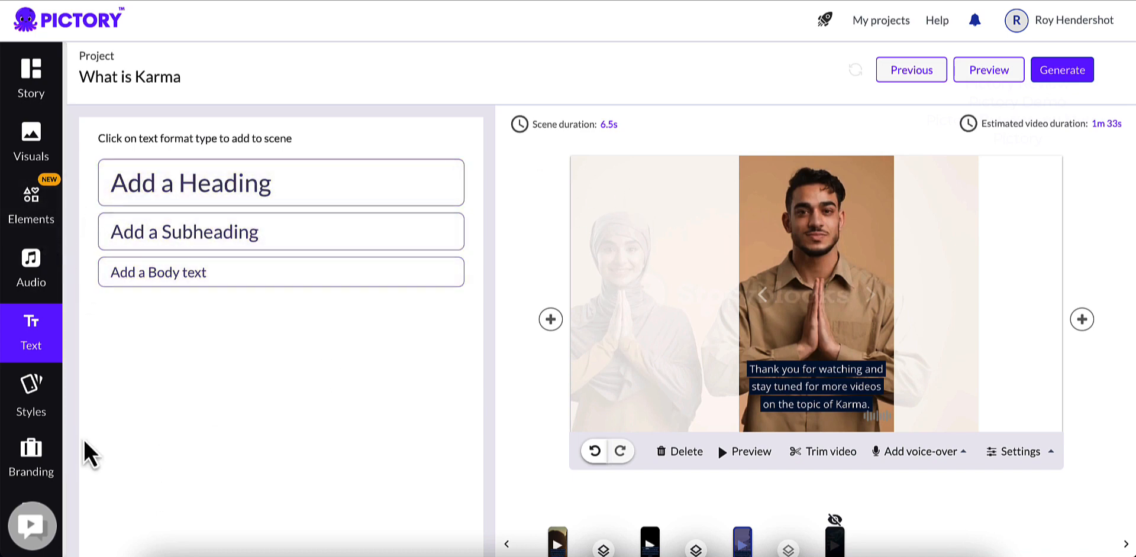
{"action": "left_click", "coordinate": [30, 403]}
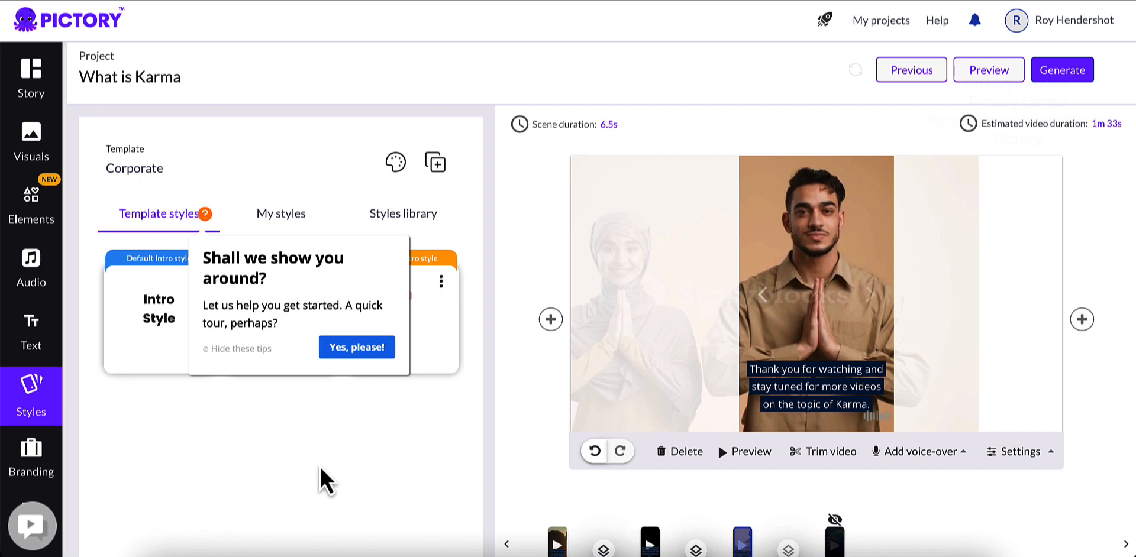
{"action": "left_click", "coordinate": [39, 464]}
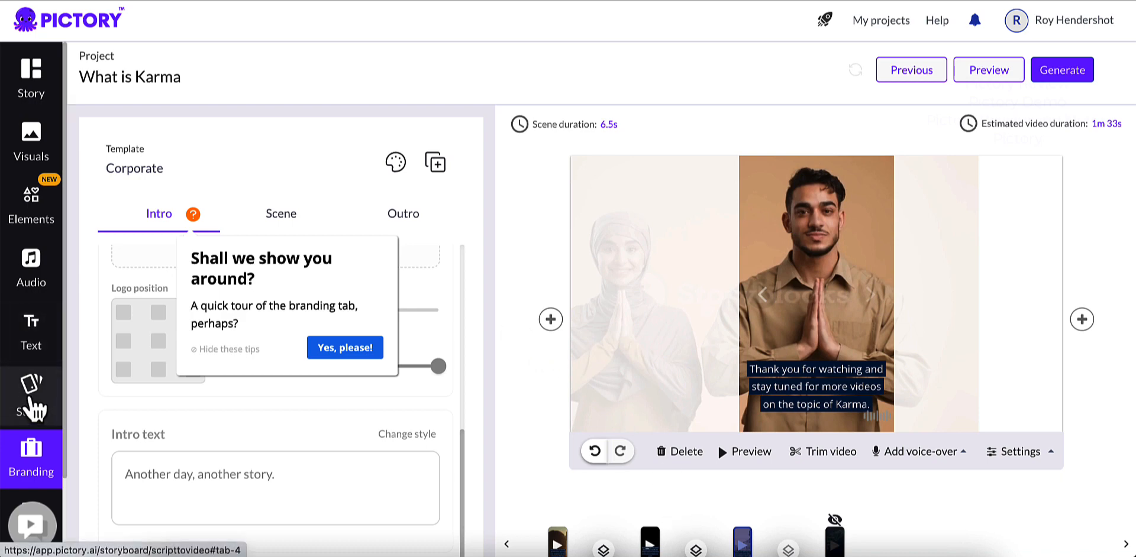
Step: Try the 1:1 Square aspect ratio in the format settings and switch back to 9:16 Portrait
{"action": "scroll", "coordinate": [33, 408], "scroll_direction": "down", "scroll_amount": 2}
{"action": "left_click", "coordinate": [34, 437]}
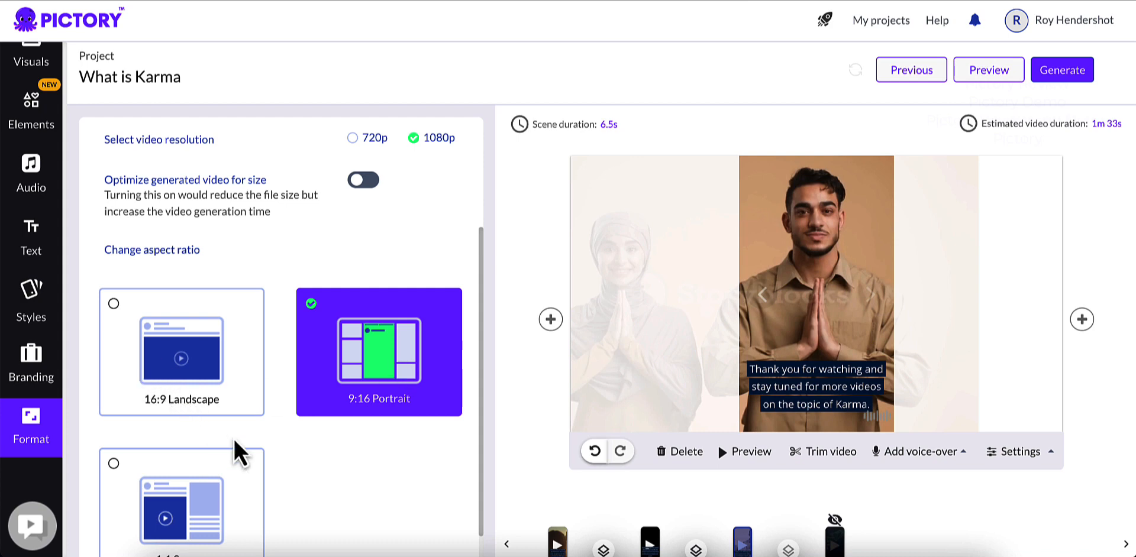
{"action": "scroll", "coordinate": [321, 388], "scroll_direction": "down", "scroll_amount": 1}
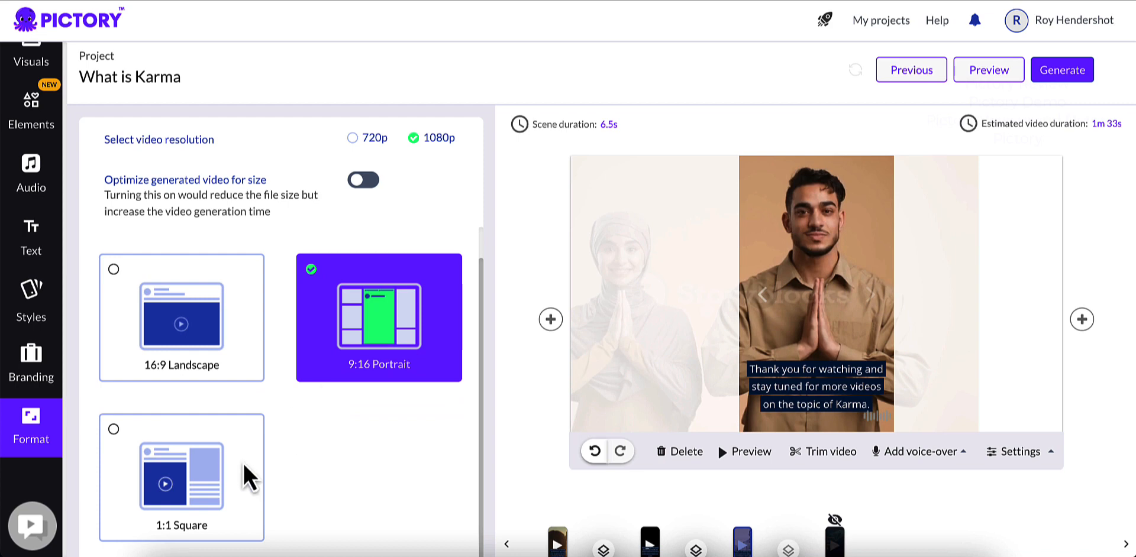
{"action": "left_click", "coordinate": [179, 474]}
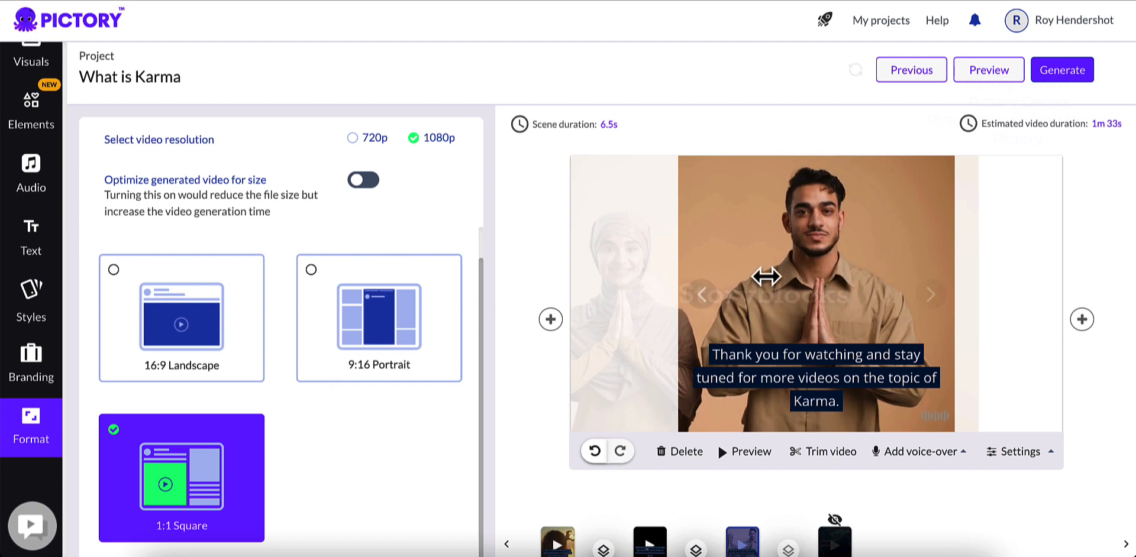
{"action": "left_click", "coordinate": [352, 306]}
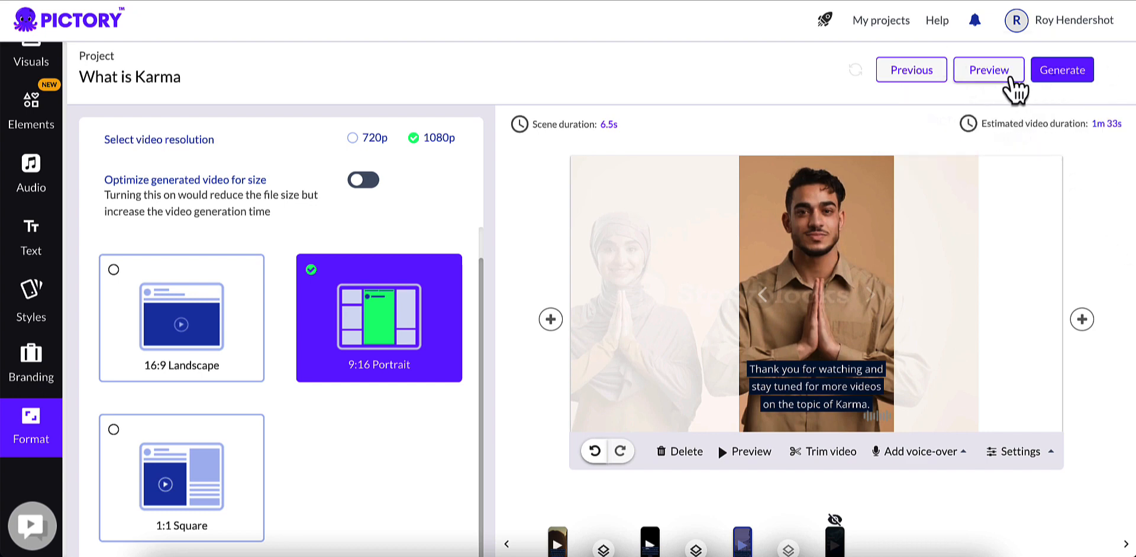
Step: Generate the project as a video and download the finished file to the computer
{"action": "mouse_move", "coordinate": [1056, 86]}
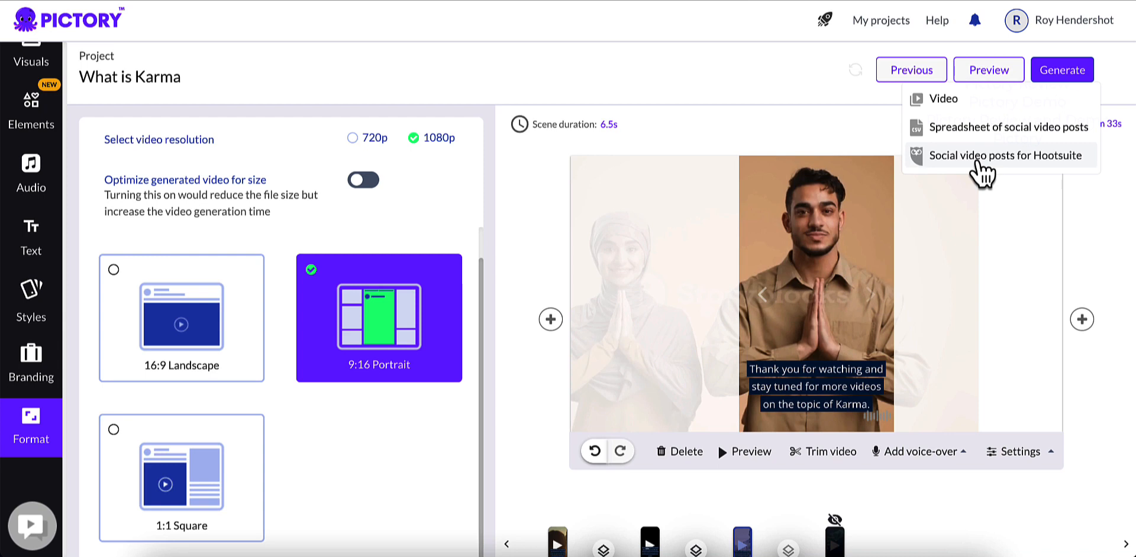
{"action": "left_click", "coordinate": [952, 112]}
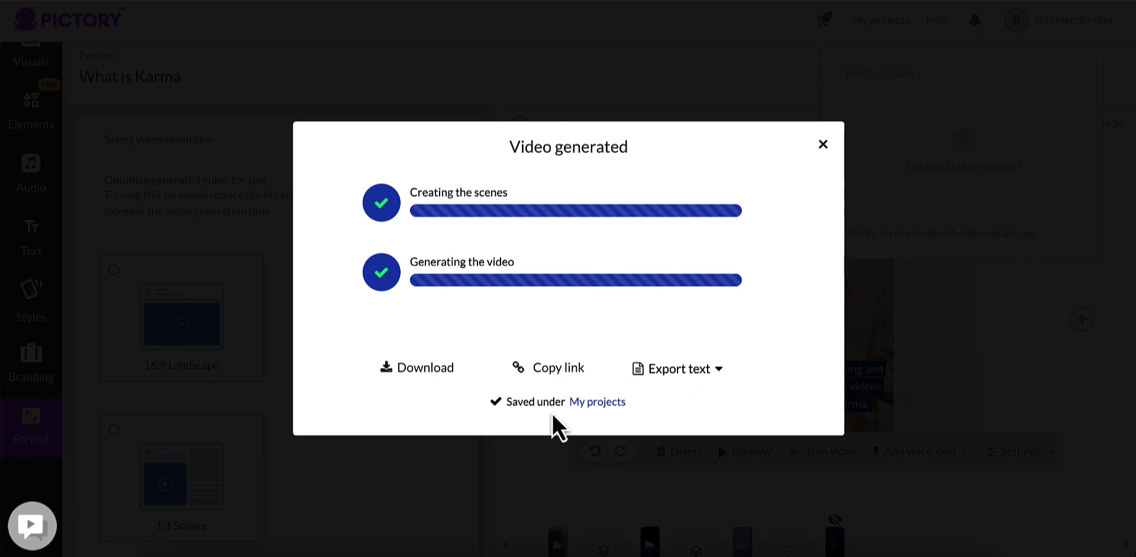
{"action": "left_click", "coordinate": [557, 376]}
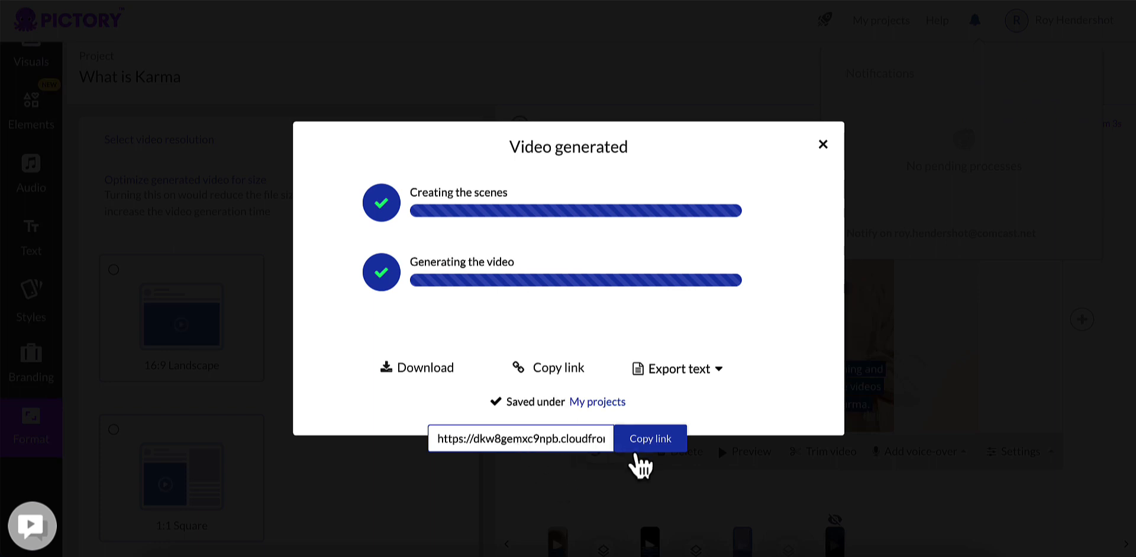
{"action": "left_click", "coordinate": [431, 374]}
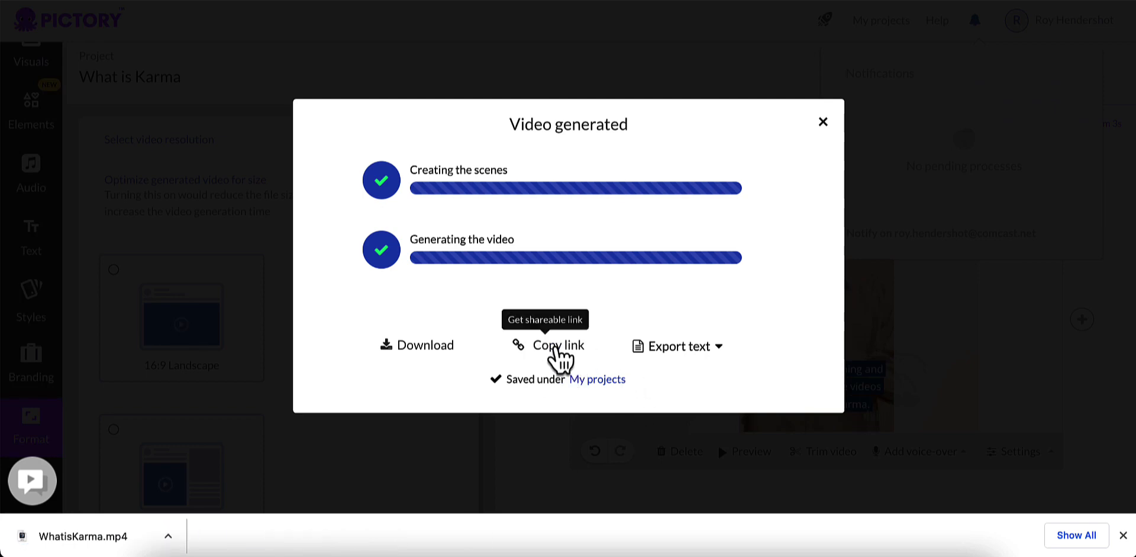
Step: Copy the generated video's shareable link into a new browser tab and play the video with the volume raised
{"action": "left_click", "coordinate": [556, 354]}
{"action": "left_click", "coordinate": [643, 424]}
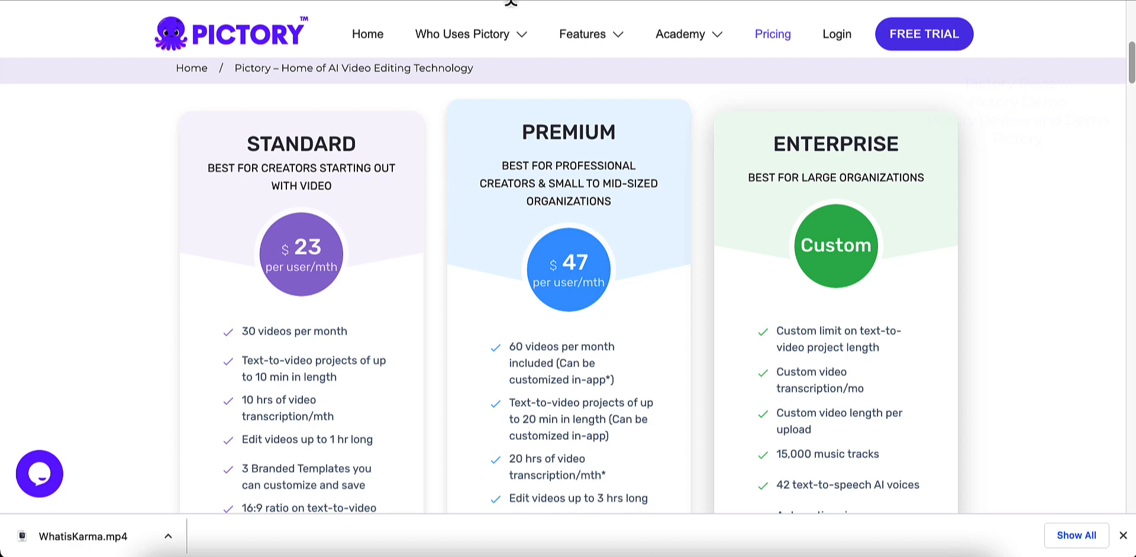
{"action": "key", "text": "super+t"}
{"action": "left_click", "coordinate": [630, 1]}
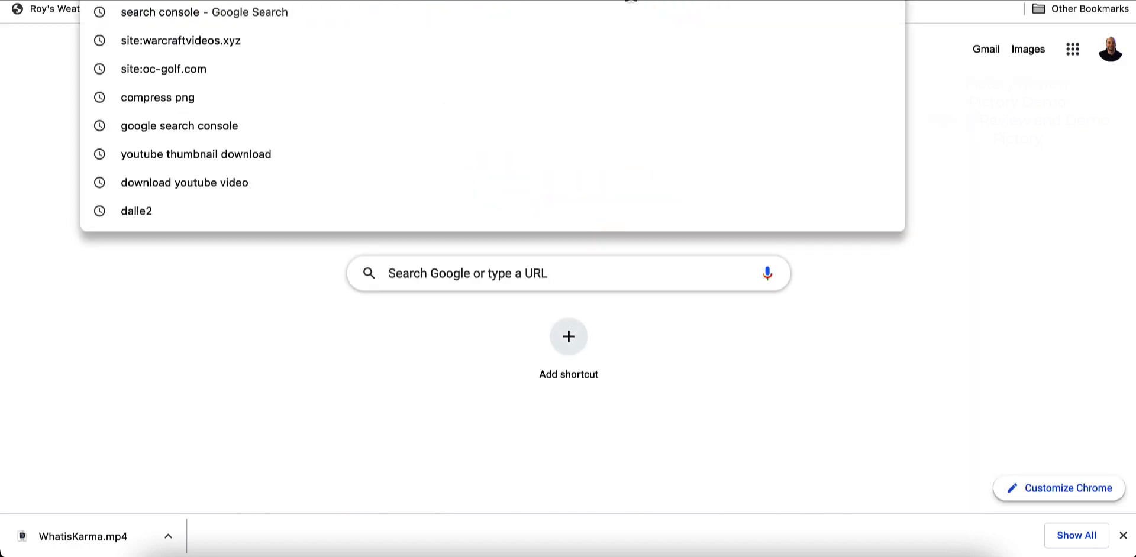
{"action": "type", "text": "https://dkw8gemxc9npb.cloudfront.net/videos/5c167c4b-7f2a-4e48-ac37-457e83a477cd/WhatisKarma.mp4"}
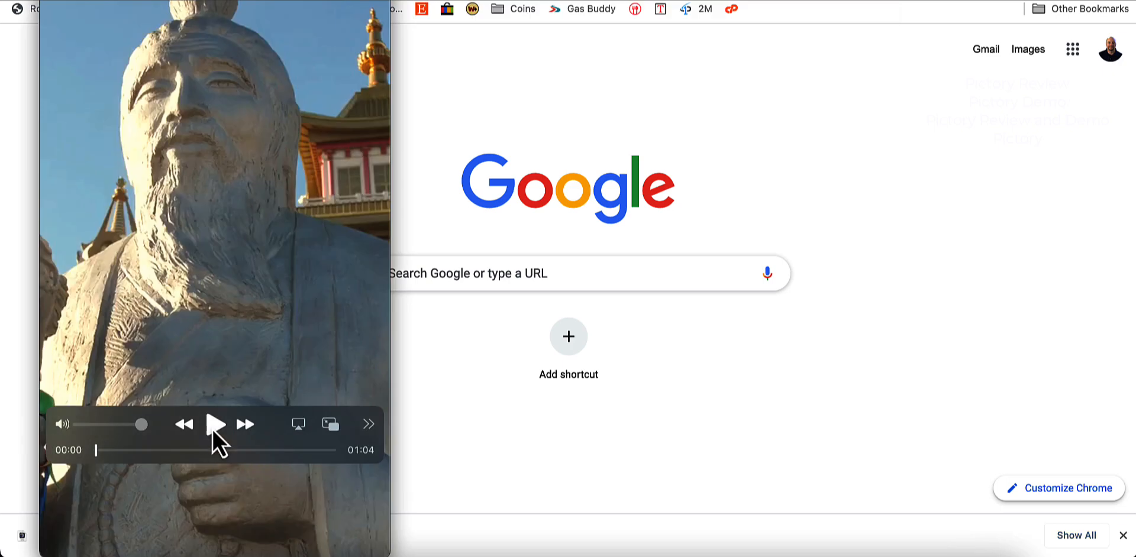
{"action": "left_click", "coordinate": [213, 426]}
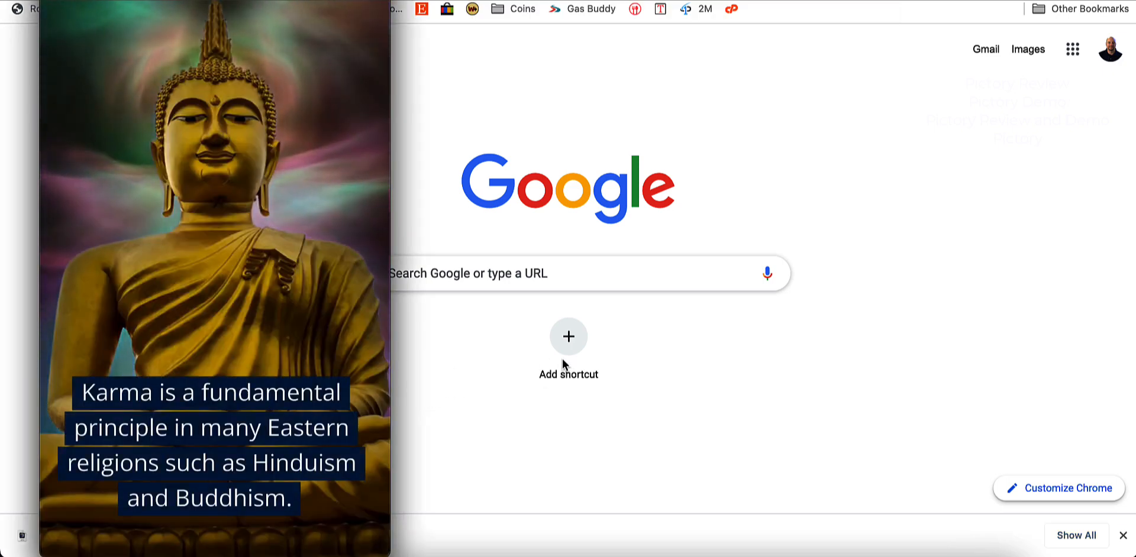
{"action": "key", "text": "XF86AudioRaiseVolume"}
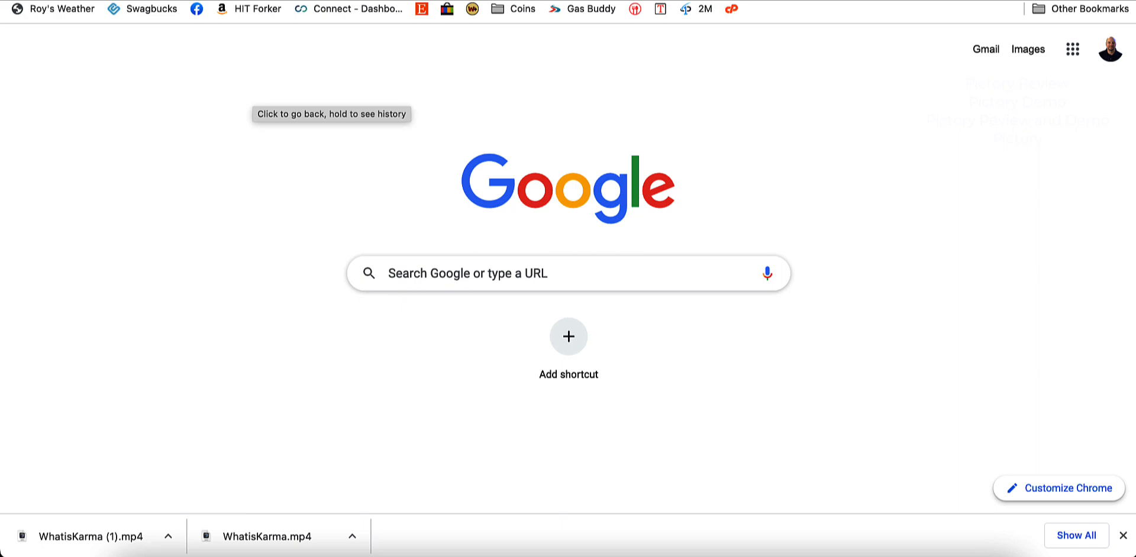
Step: Return to the Pictory pricing page and examine the monthly prices and features of the Standard, Premium and Enterprise plans
{"action": "left_click", "coordinate": [533, 1]}
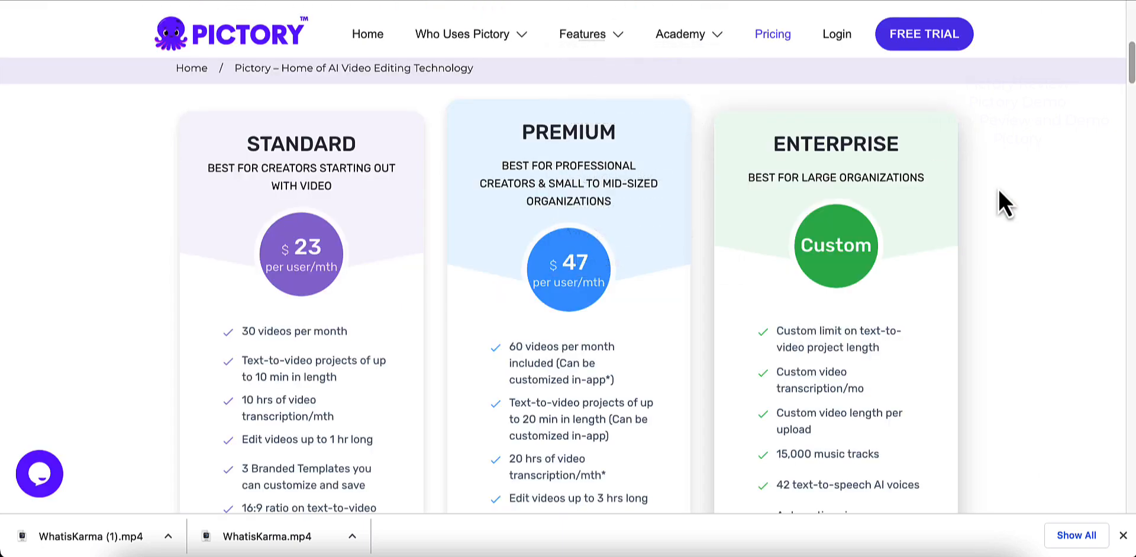
{"action": "scroll", "coordinate": [1032, 246], "scroll_direction": "down", "scroll_amount": 1}
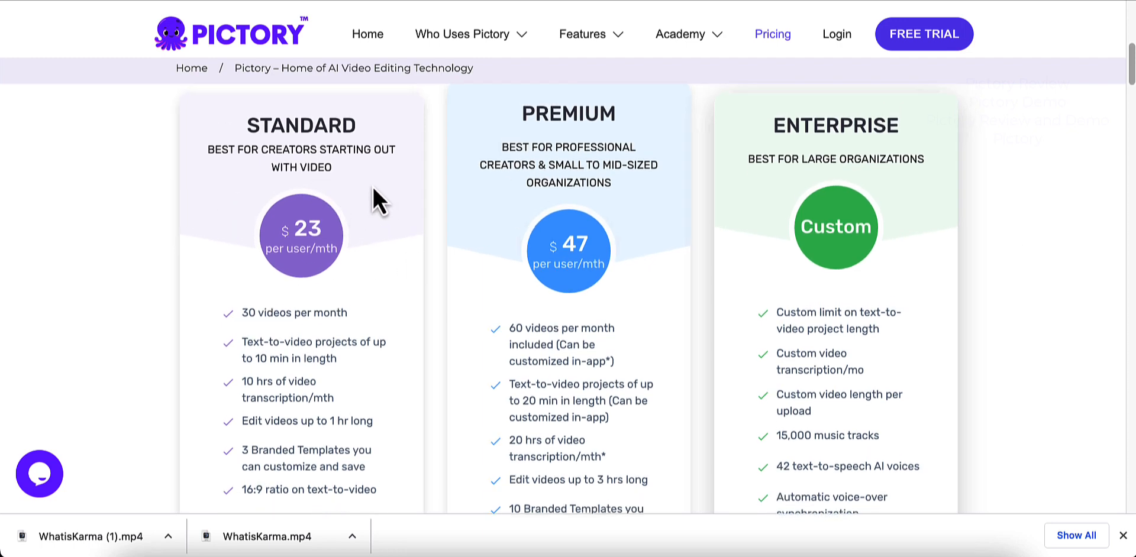
{"action": "scroll", "coordinate": [374, 185], "scroll_direction": "up", "scroll_amount": 2}
{"action": "scroll", "coordinate": [349, 223], "scroll_direction": "down", "scroll_amount": 3}
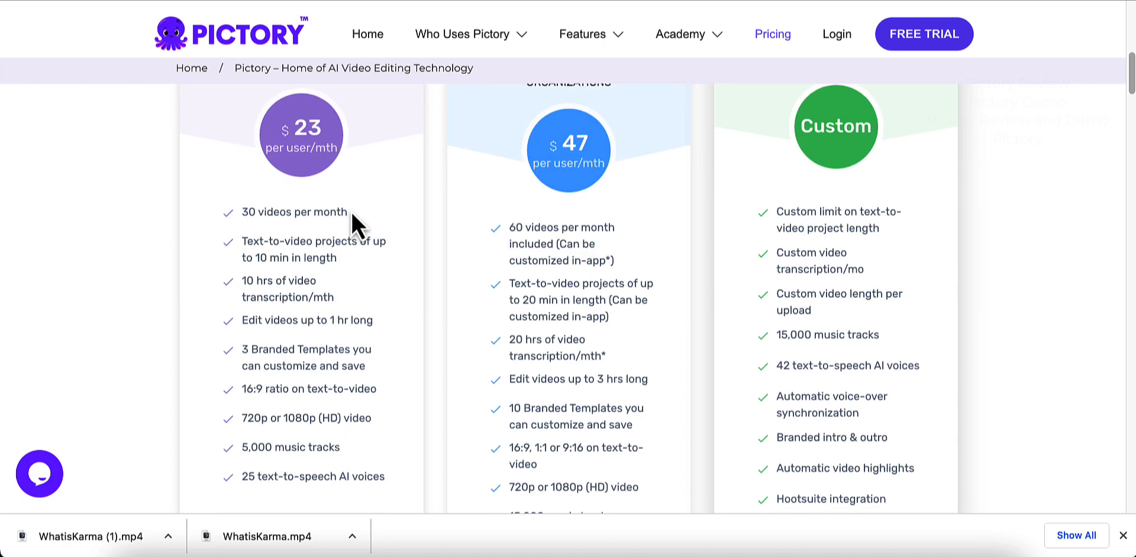
{"action": "scroll", "coordinate": [322, 144], "scroll_direction": "up", "scroll_amount": 3}
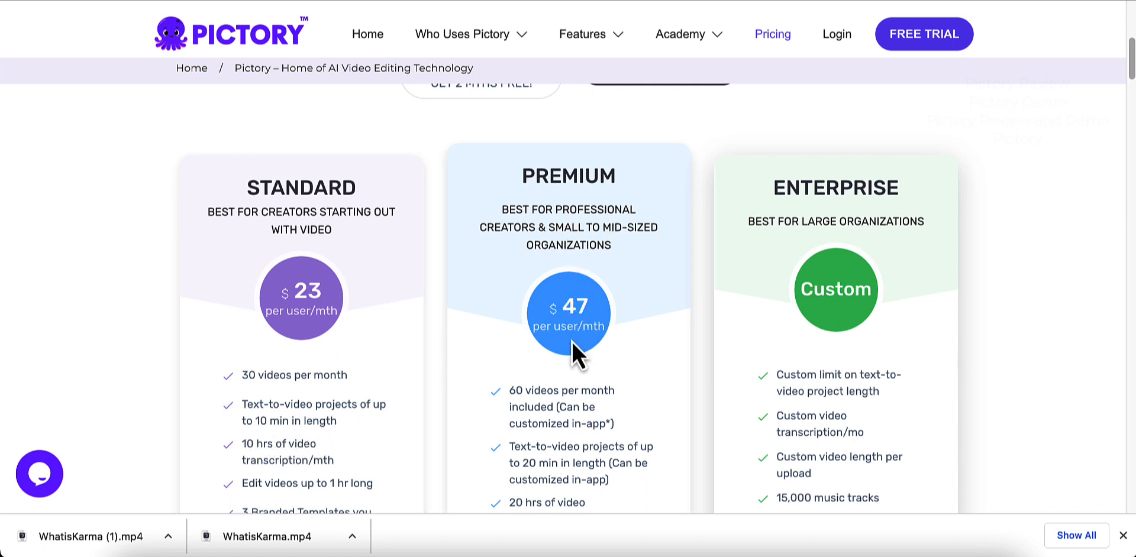
{"action": "scroll", "coordinate": [571, 342], "scroll_direction": "down", "scroll_amount": 2}
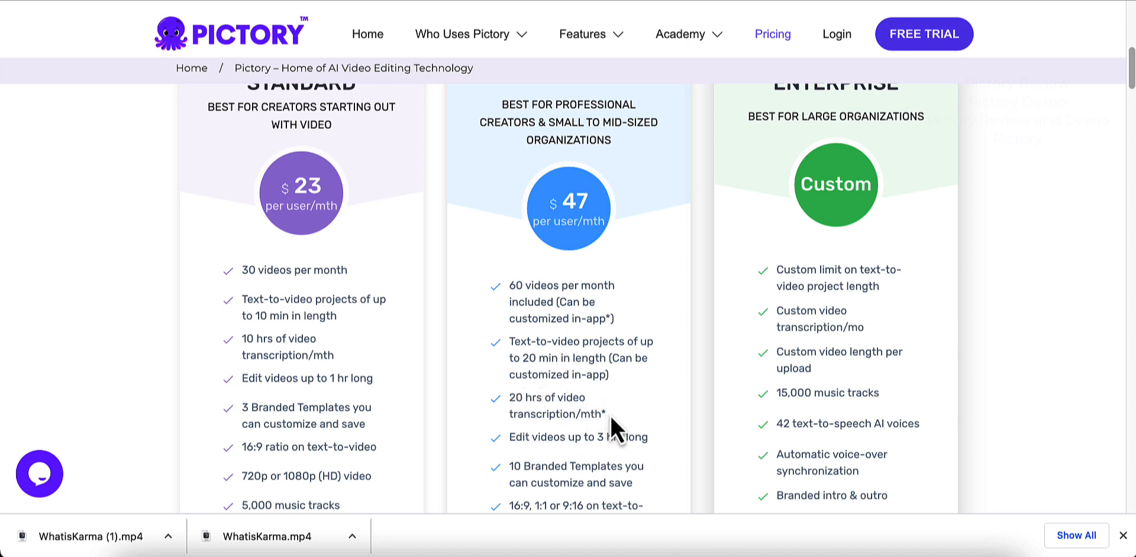
{"action": "scroll", "coordinate": [609, 411], "scroll_direction": "up", "scroll_amount": 1}
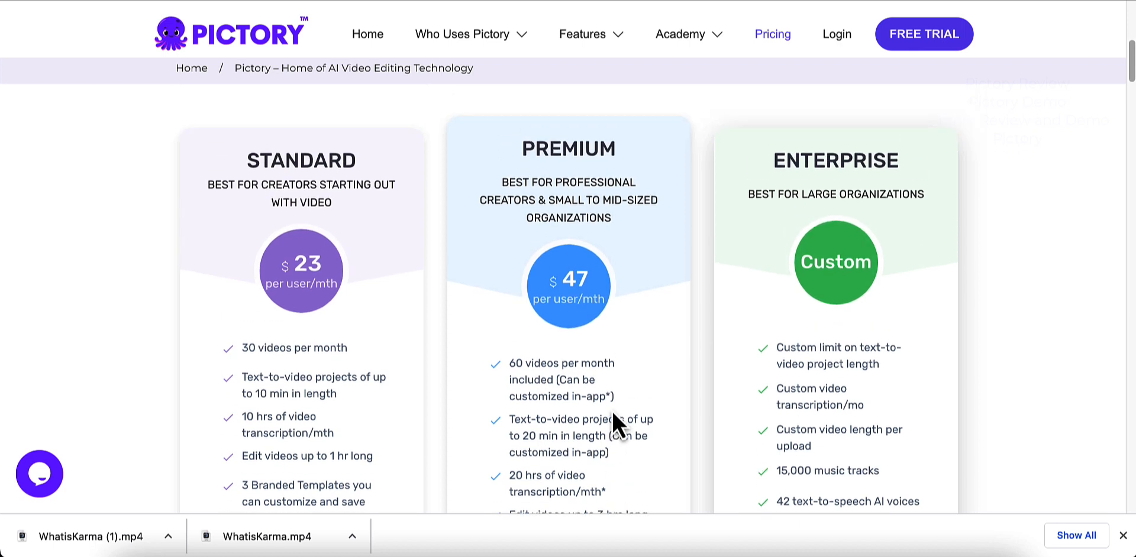
{"action": "scroll", "coordinate": [817, 261], "scroll_direction": "down", "scroll_amount": 1}
{"action": "scroll", "coordinate": [893, 329], "scroll_direction": "down", "scroll_amount": 1}
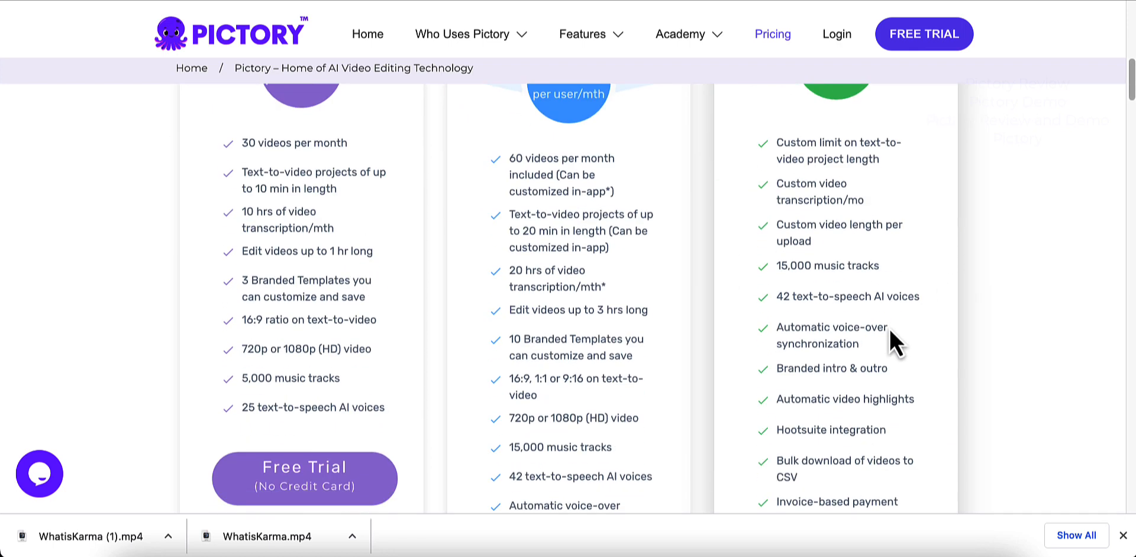
{"action": "scroll", "coordinate": [875, 324], "scroll_direction": "down", "scroll_amount": 4}
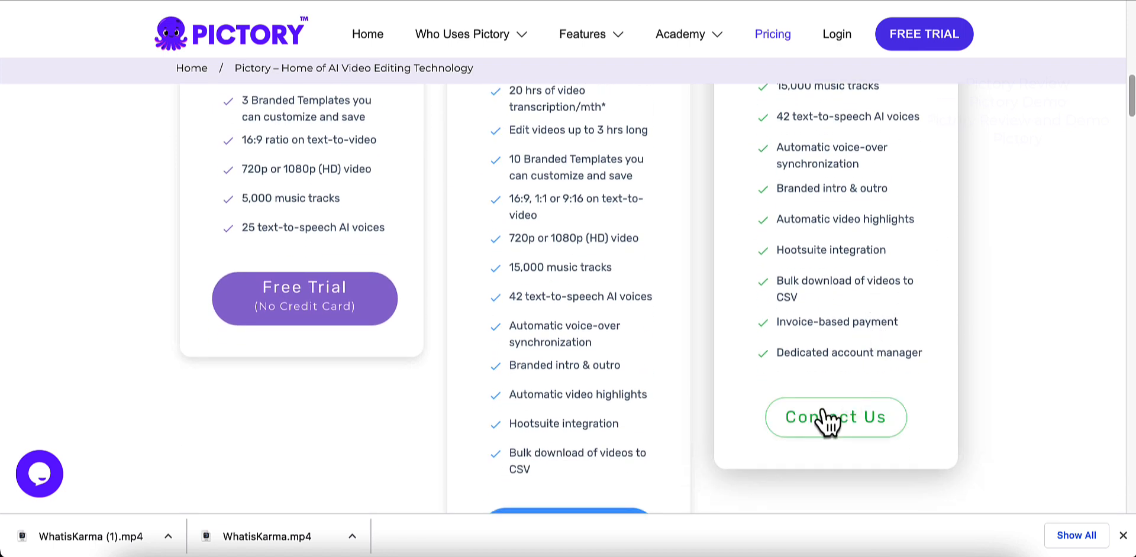
{"action": "scroll", "coordinate": [875, 295], "scroll_direction": "up", "scroll_amount": 4}
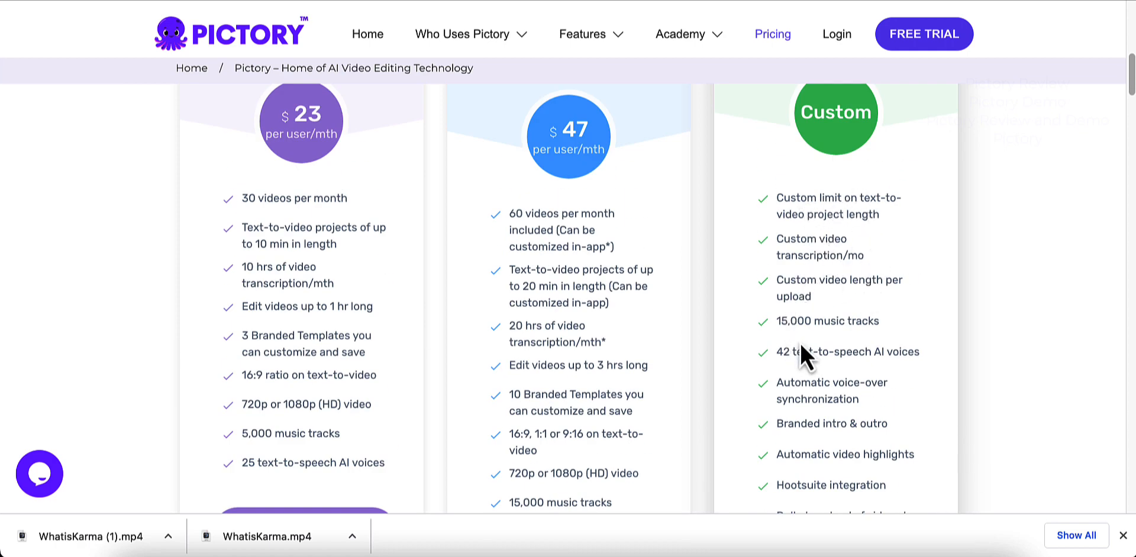
{"action": "scroll", "coordinate": [804, 346], "scroll_direction": "down", "scroll_amount": 6}
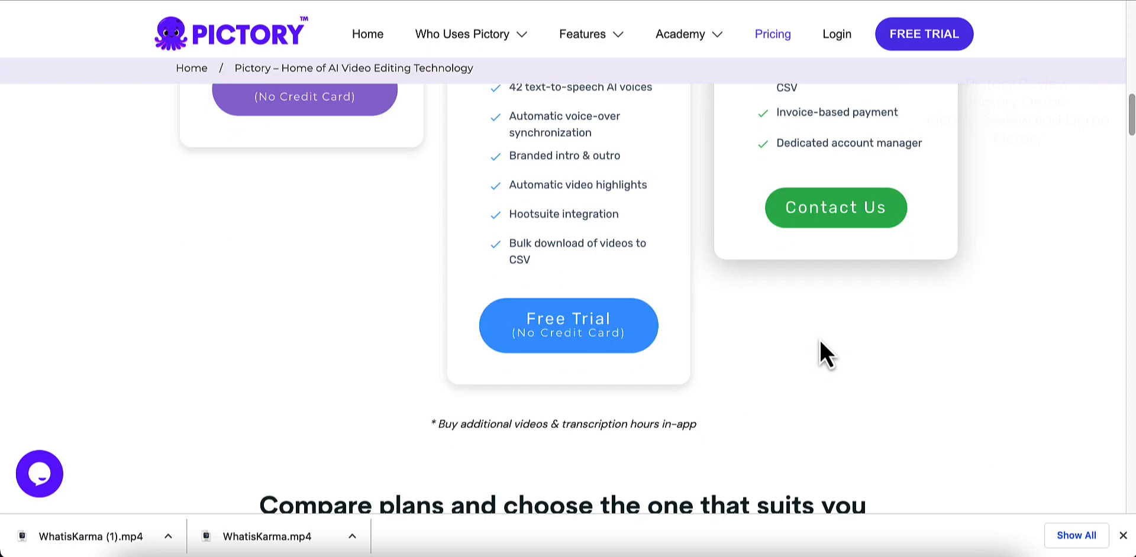
{"action": "scroll", "coordinate": [820, 342], "scroll_direction": "up", "scroll_amount": 2}
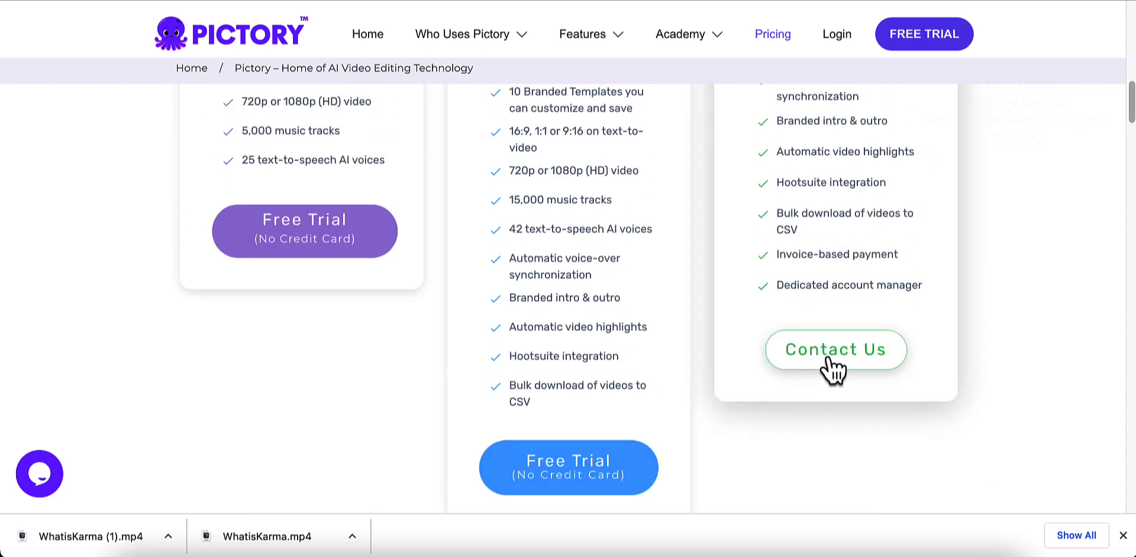
{"action": "scroll", "coordinate": [963, 337], "scroll_direction": "up", "scroll_amount": 8}
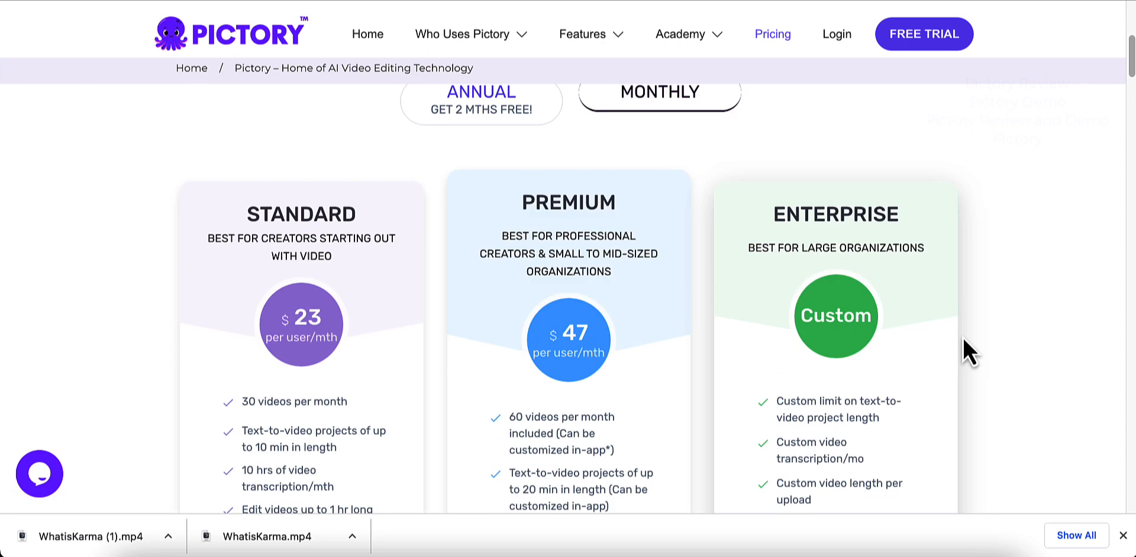
Step: Switch the pricing to annual billing and compare the prices and features of the three plans
{"action": "left_click", "coordinate": [474, 212]}
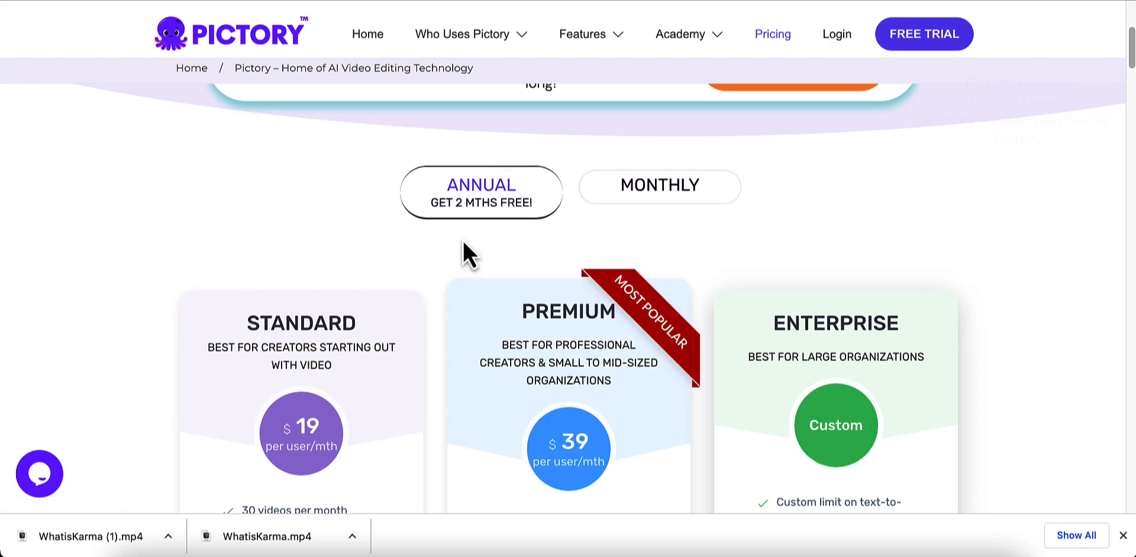
{"action": "scroll", "coordinate": [304, 253], "scroll_direction": "down", "scroll_amount": 10}
{"action": "scroll", "coordinate": [303, 244], "scroll_direction": "up", "scroll_amount": 7}
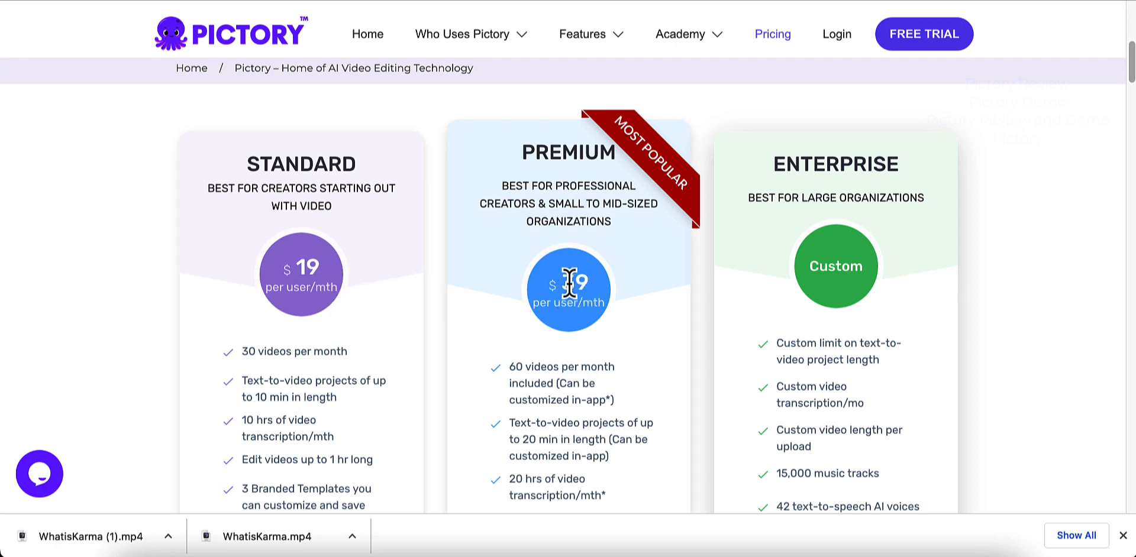
{"action": "scroll", "coordinate": [768, 294], "scroll_direction": "down", "scroll_amount": 6}
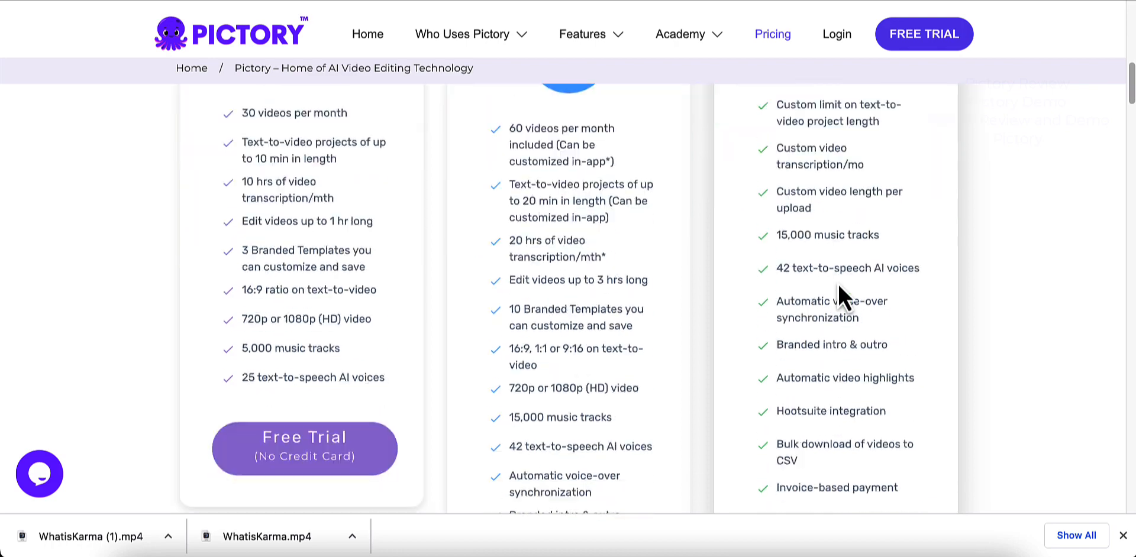
{"action": "scroll", "coordinate": [834, 296], "scroll_direction": "up", "scroll_amount": 5}
{"action": "scroll", "coordinate": [834, 296], "scroll_direction": "up", "scroll_amount": 8}
{"action": "scroll", "coordinate": [835, 298], "scroll_direction": "down", "scroll_amount": 4}
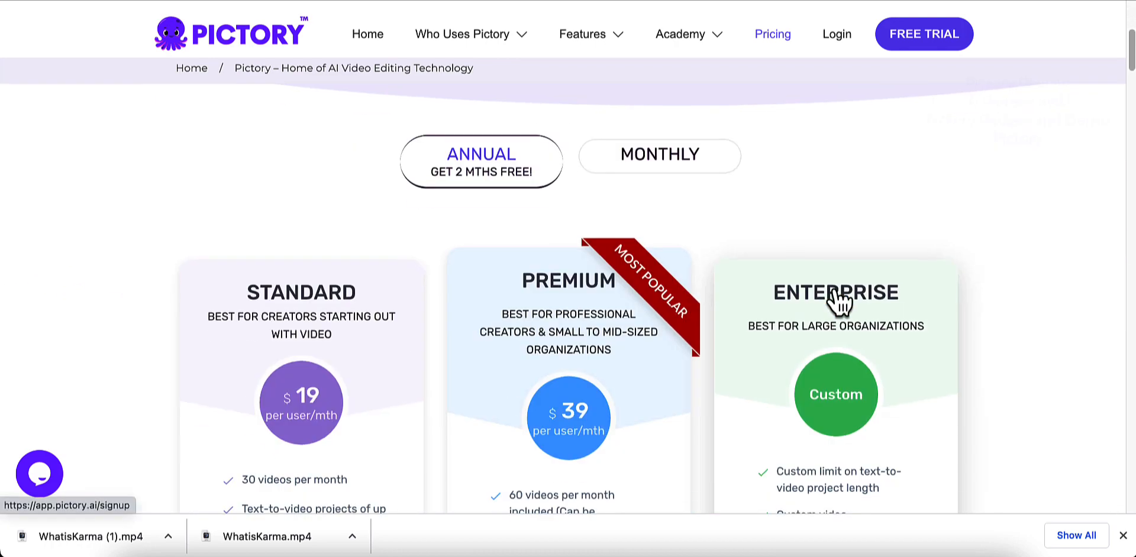
{"action": "scroll", "coordinate": [832, 302], "scroll_direction": "down", "scroll_amount": 2}
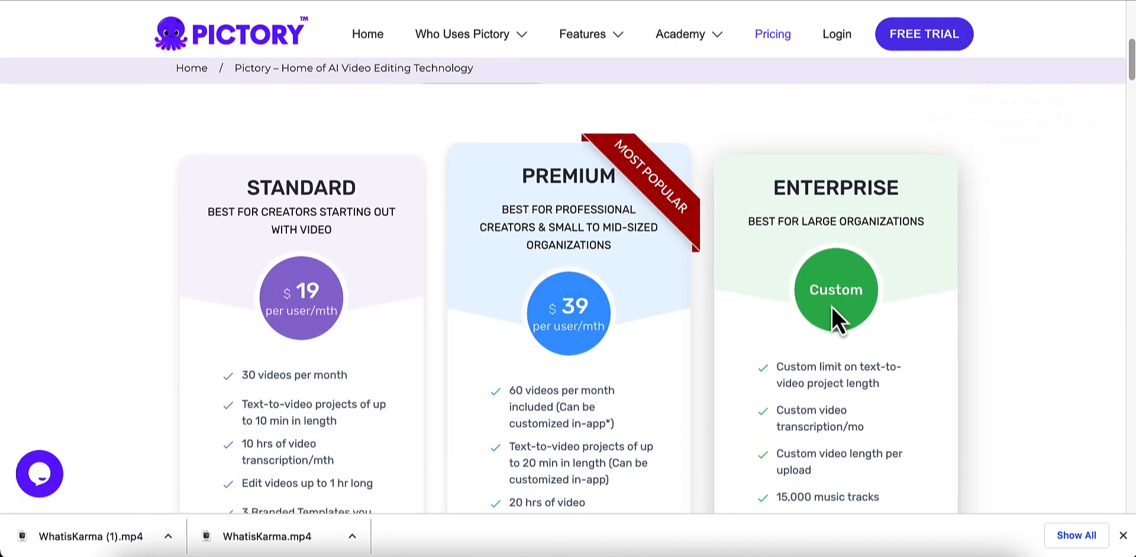
{"action": "scroll", "coordinate": [828, 301], "scroll_direction": "down", "scroll_amount": 1}
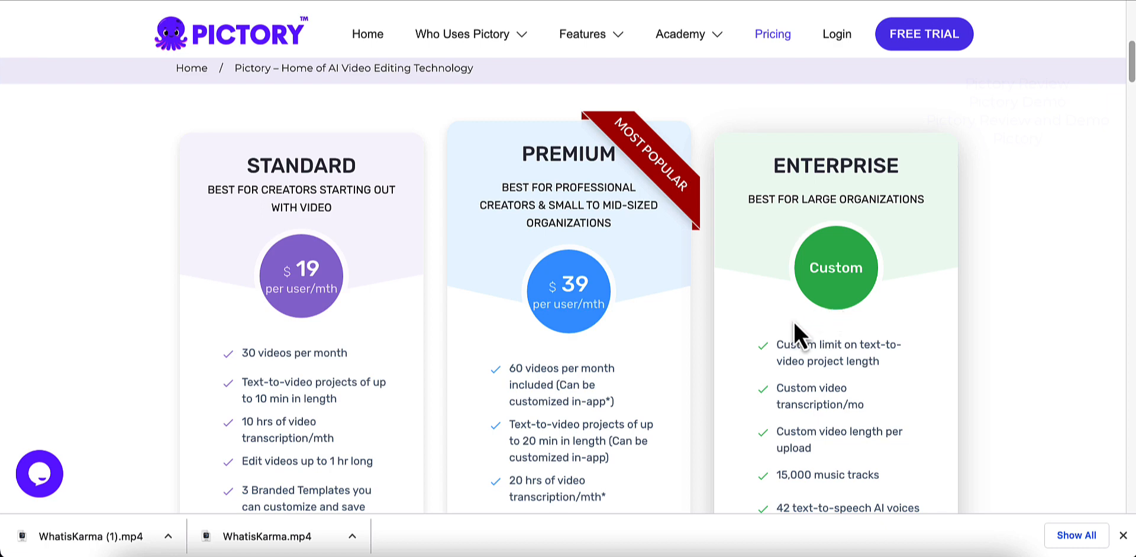